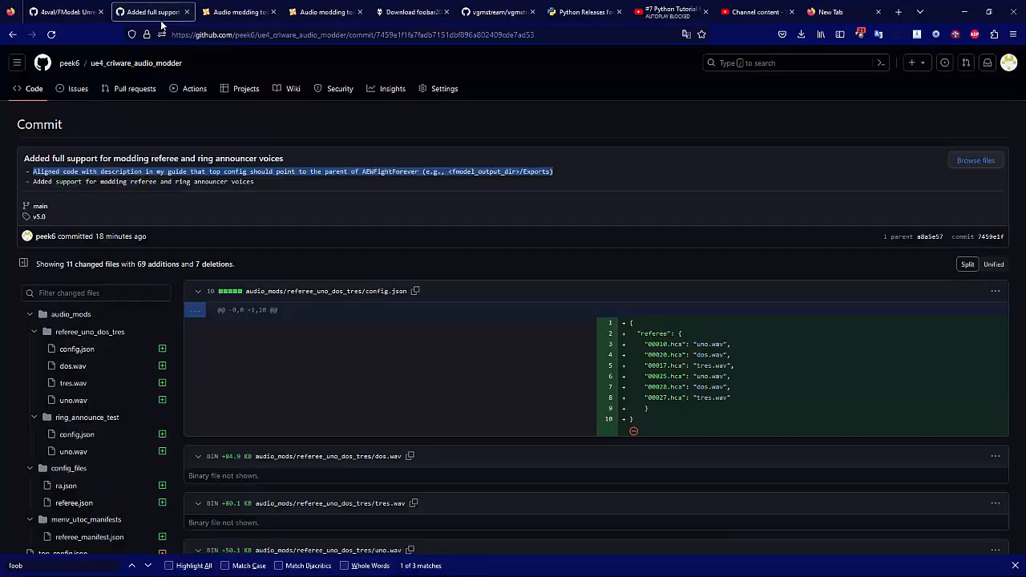
Step: Go back to the main page of the ue4_criware_audio_modder repository and read through its README
{"action": "left_click", "coordinate": [64, 12]}
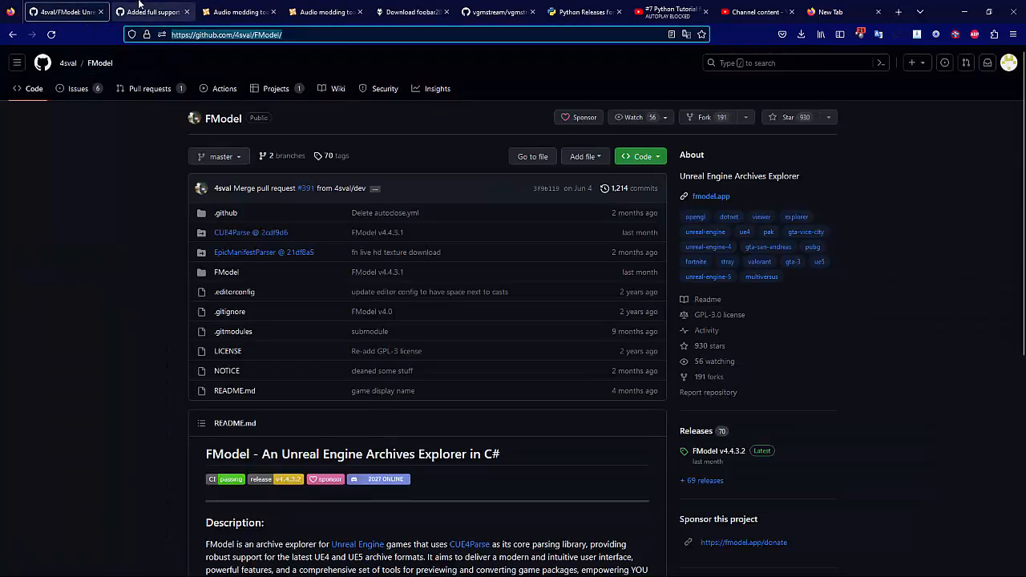
{"action": "left_click", "coordinate": [149, 11]}
{"action": "left_click", "coordinate": [11, 37]}
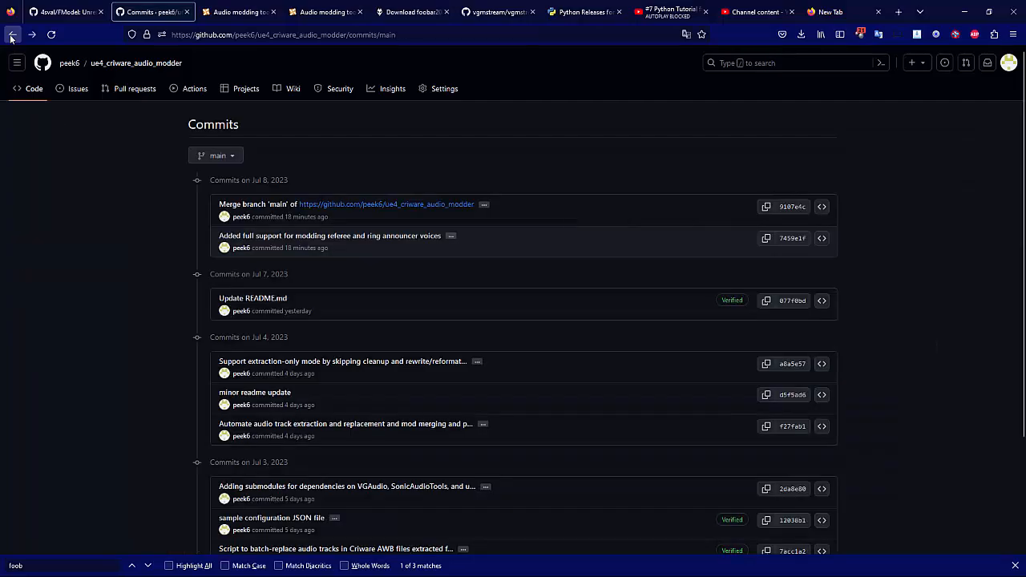
{"action": "left_click", "coordinate": [11, 36]}
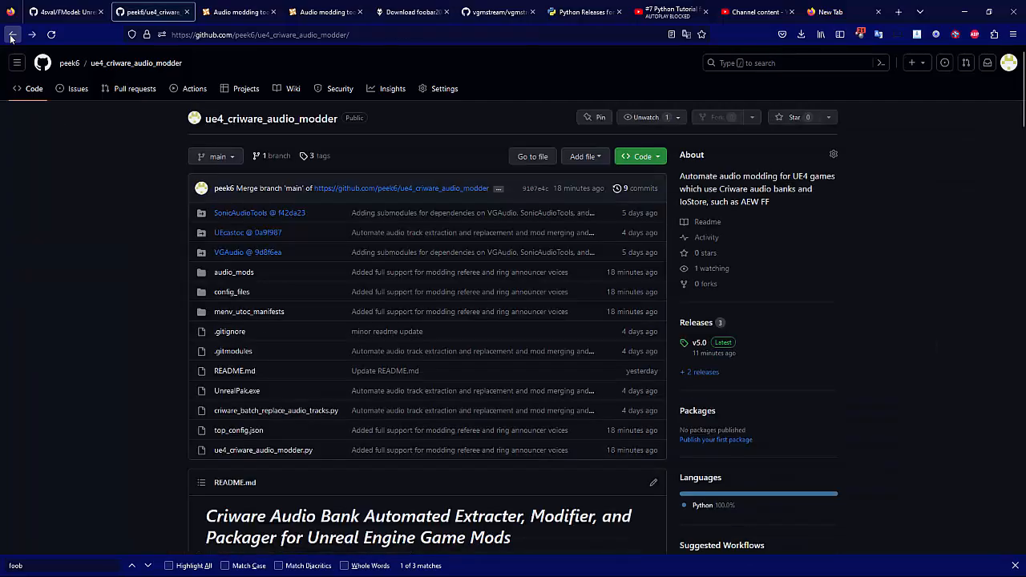
{"action": "scroll", "coordinate": [140, 202], "scroll_direction": "down", "scroll_amount": 5}
{"action": "scroll", "coordinate": [139, 209], "scroll_direction": "down", "scroll_amount": 10}
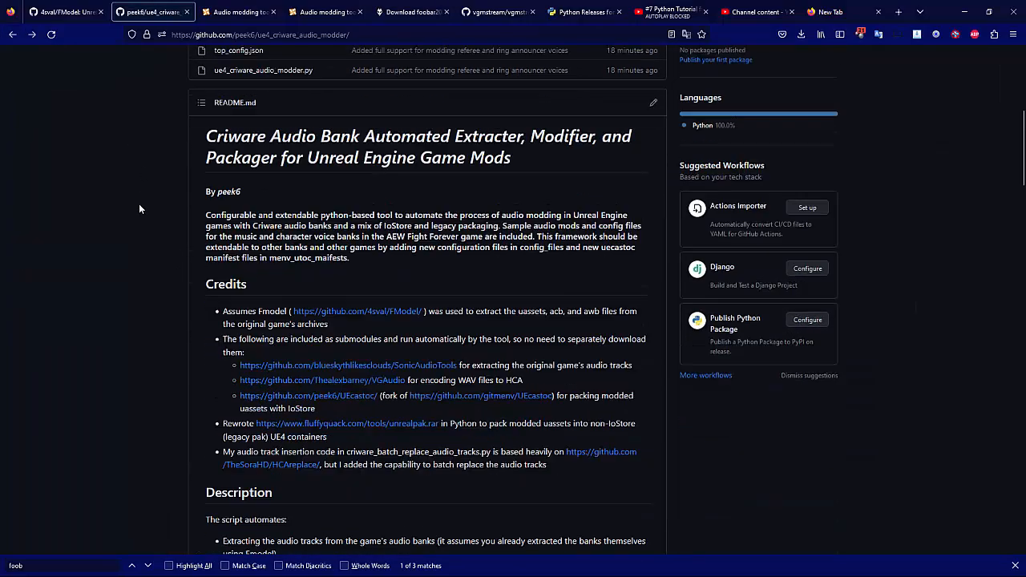
{"action": "scroll", "coordinate": [139, 204], "scroll_direction": "down", "scroll_amount": 10}
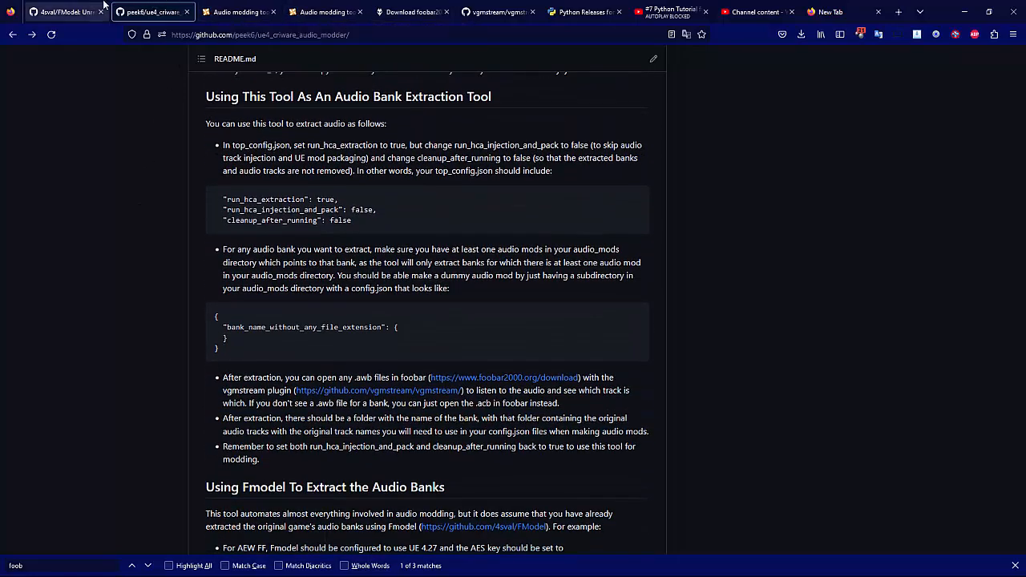
Step: Review the FModel repository, the audio modder README and the tool's file downloads on Nexus Mods
{"action": "left_click", "coordinate": [86, 8]}
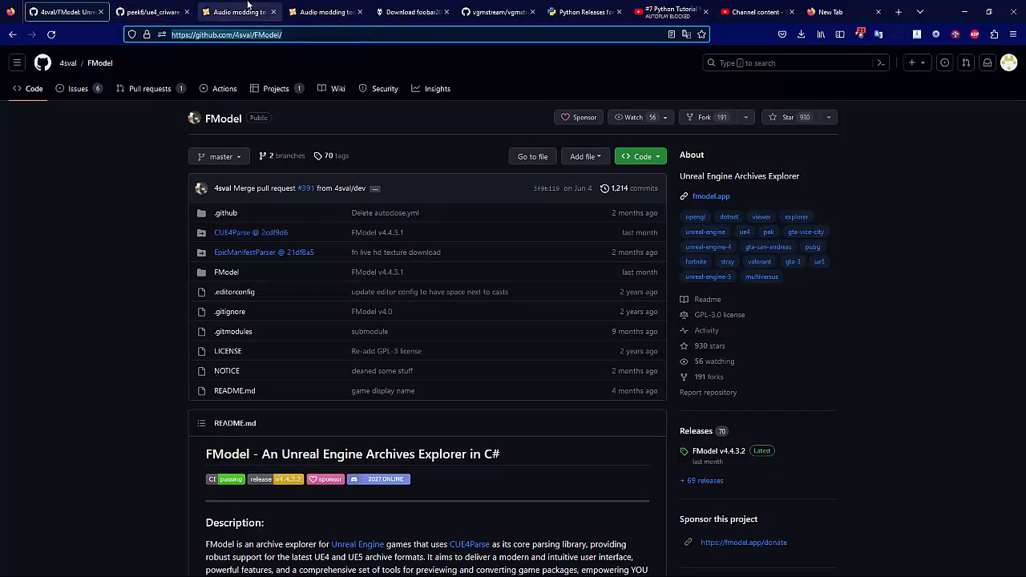
{"action": "left_click", "coordinate": [149, 6]}
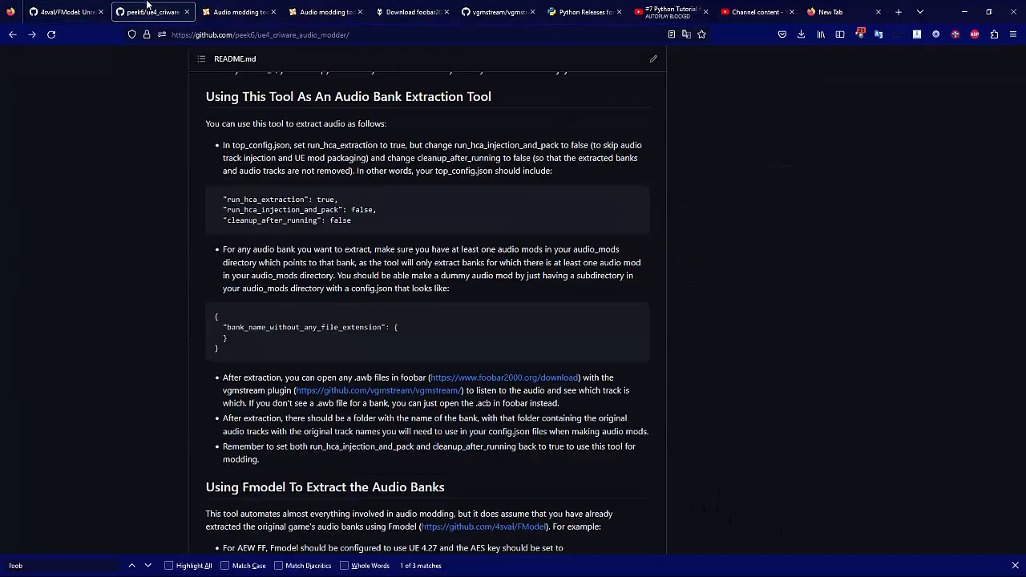
{"action": "left_click", "coordinate": [214, 5]}
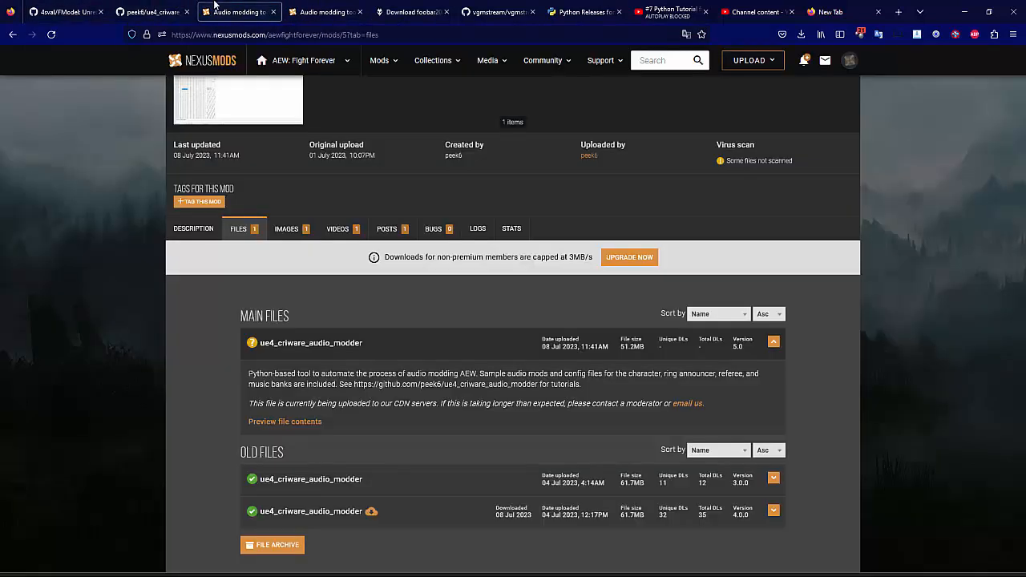
Step: Review the Python for Windows downloads, the Python path tutorial video, the foobar2000 download page and the vgmstream repository
{"action": "left_click", "coordinate": [576, 5]}
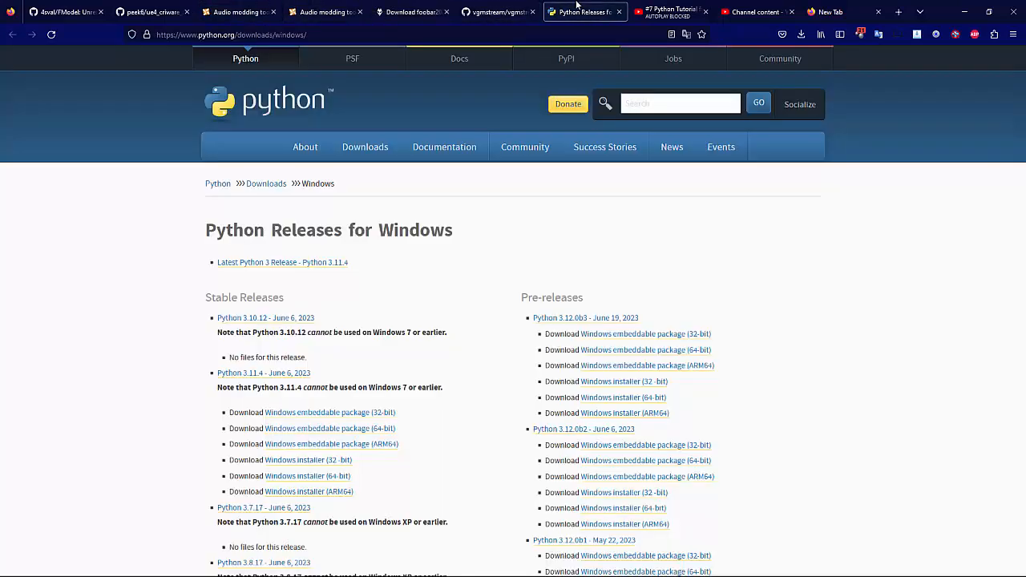
{"action": "left_click", "coordinate": [674, 9]}
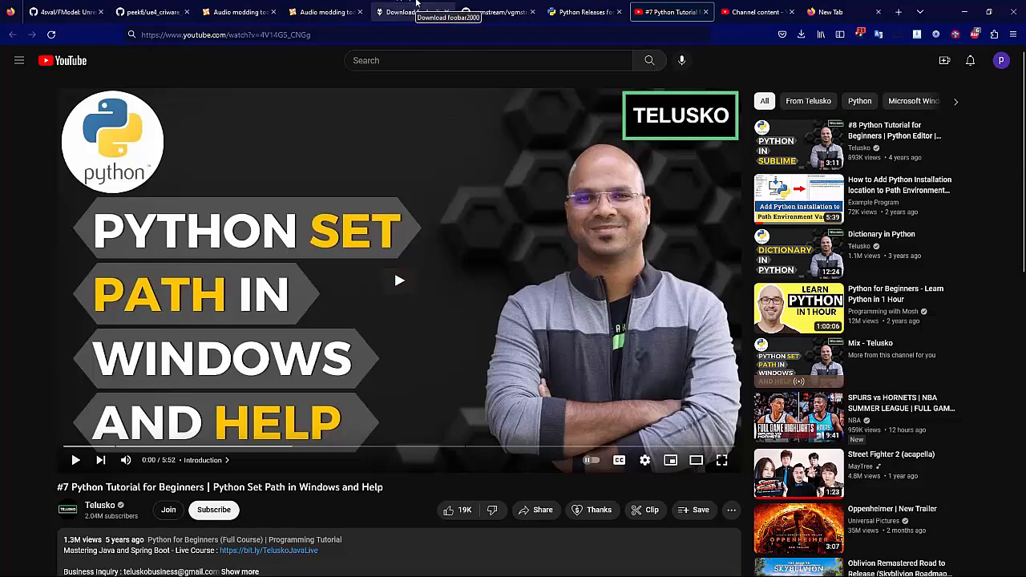
{"action": "left_click", "coordinate": [416, 3]}
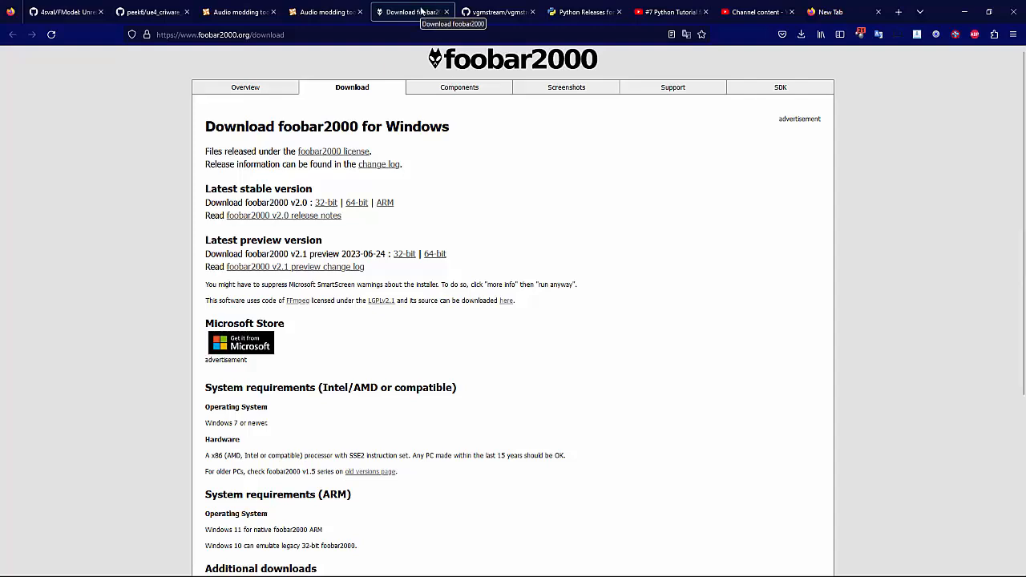
{"action": "left_click", "coordinate": [508, 14]}
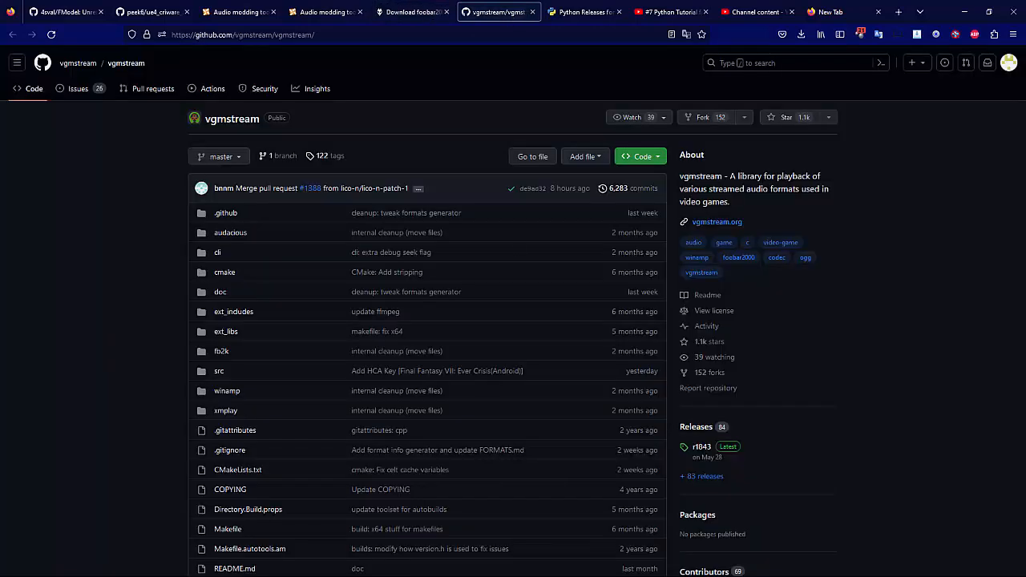
Step: Switch to foobar2000, check for the vgmstream plugin among its installed components, and minimize the player
{"action": "mouse_move", "coordinate": [699, 573]}
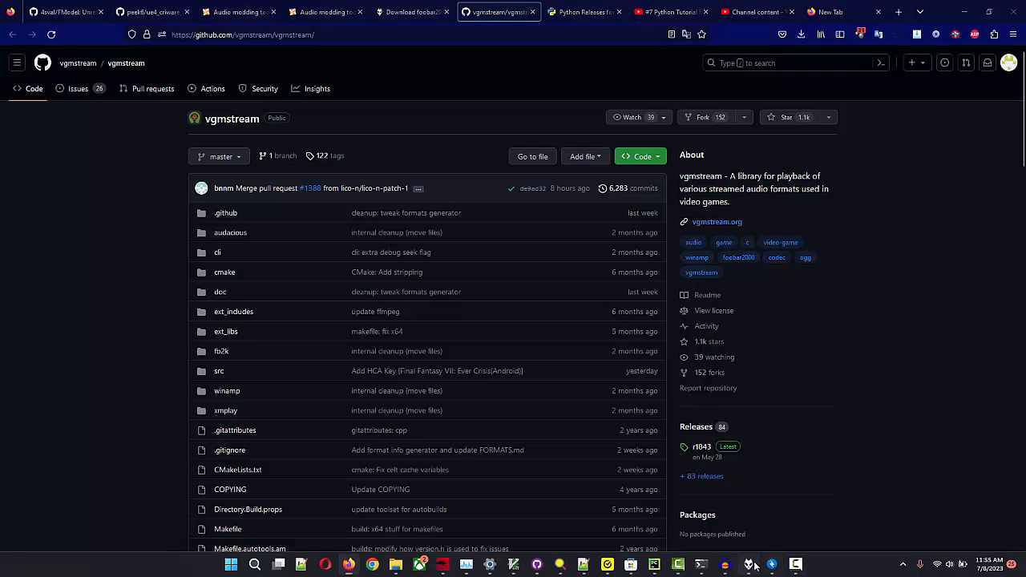
{"action": "left_click", "coordinate": [752, 565]}
{"action": "left_click", "coordinate": [406, 178]}
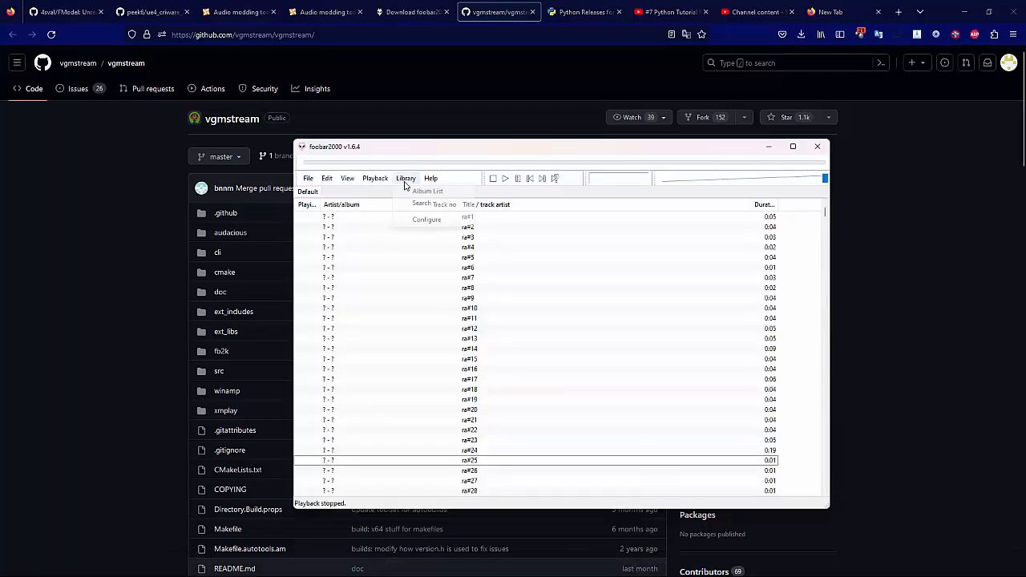
{"action": "left_click", "coordinate": [423, 220]}
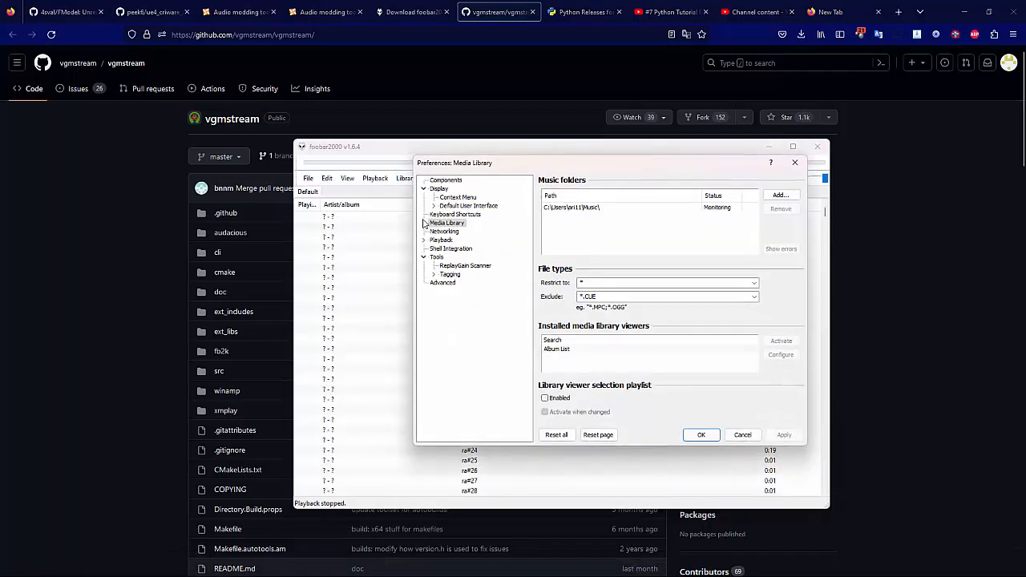
{"action": "left_click", "coordinate": [445, 180]}
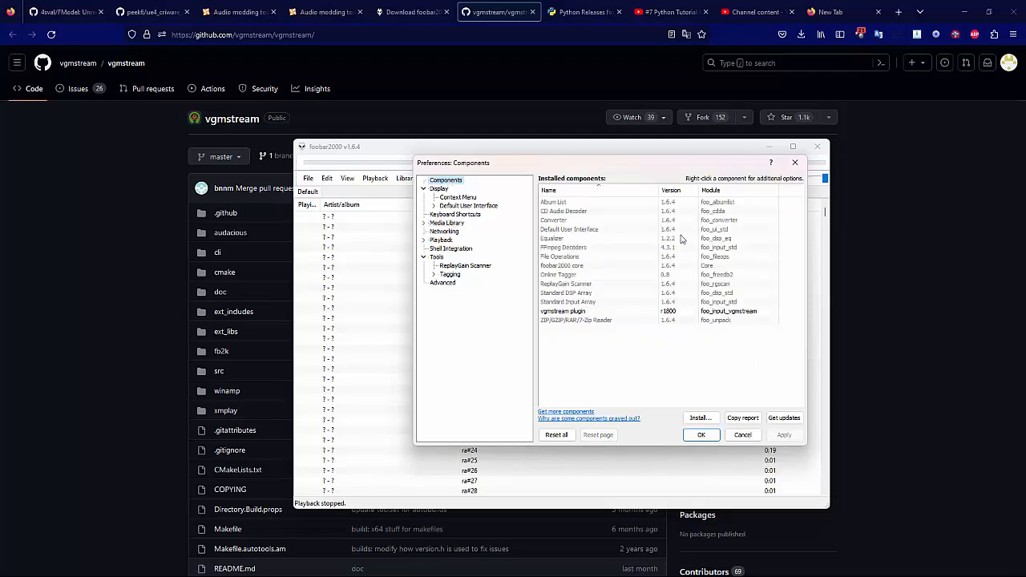
{"action": "left_click", "coordinate": [574, 315]}
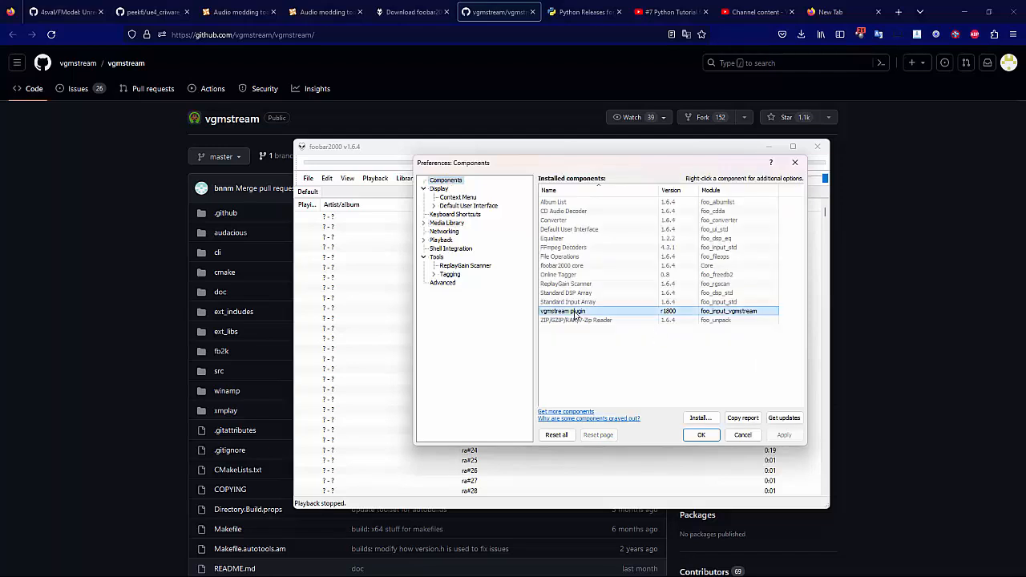
{"action": "left_click", "coordinate": [742, 440]}
{"action": "left_click", "coordinate": [777, 149]}
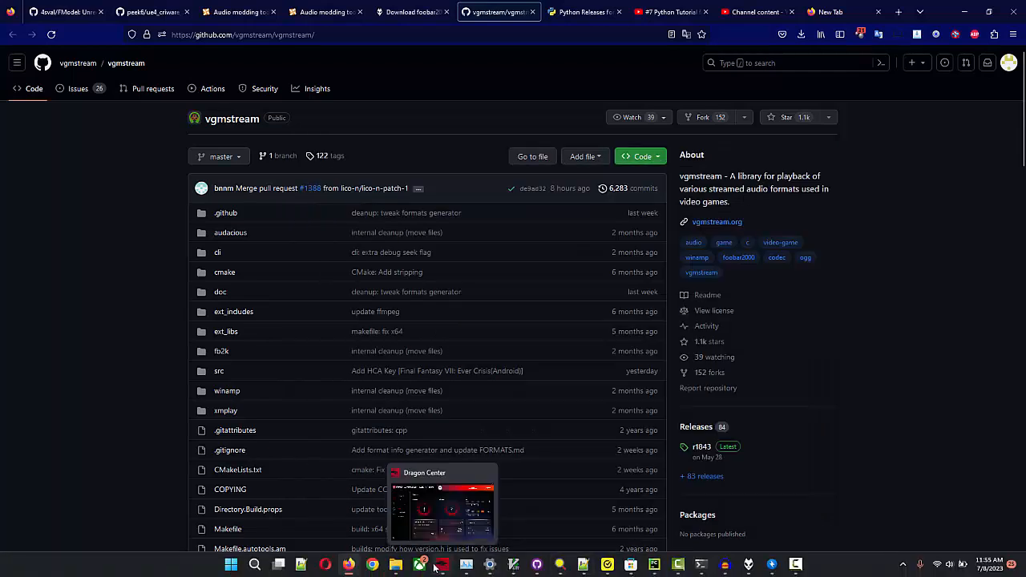
Step: Switch to File Explorer and launch FModel from its win-x64 build folder
{"action": "left_click", "coordinate": [396, 524]}
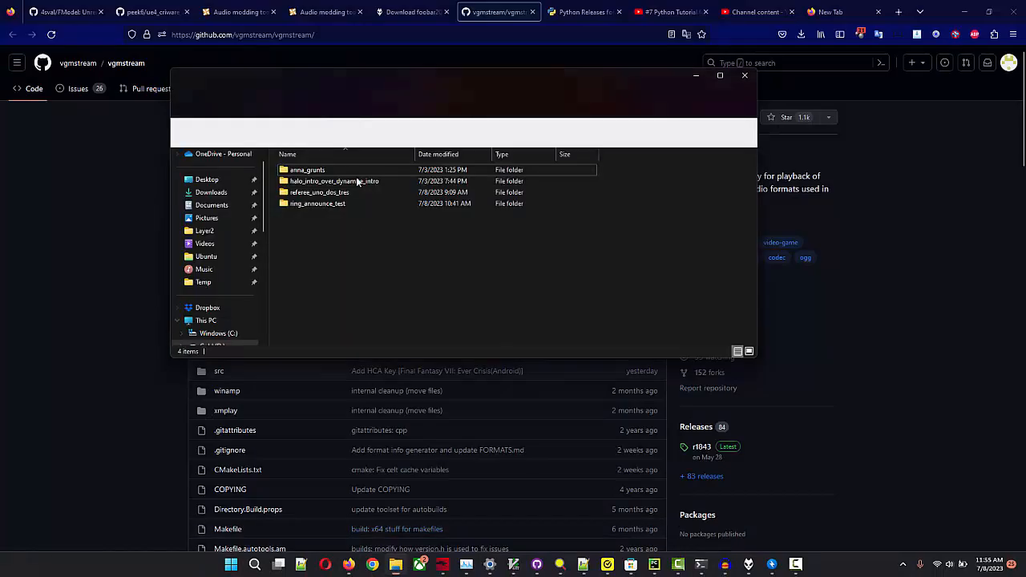
{"action": "left_click", "coordinate": [329, 82]}
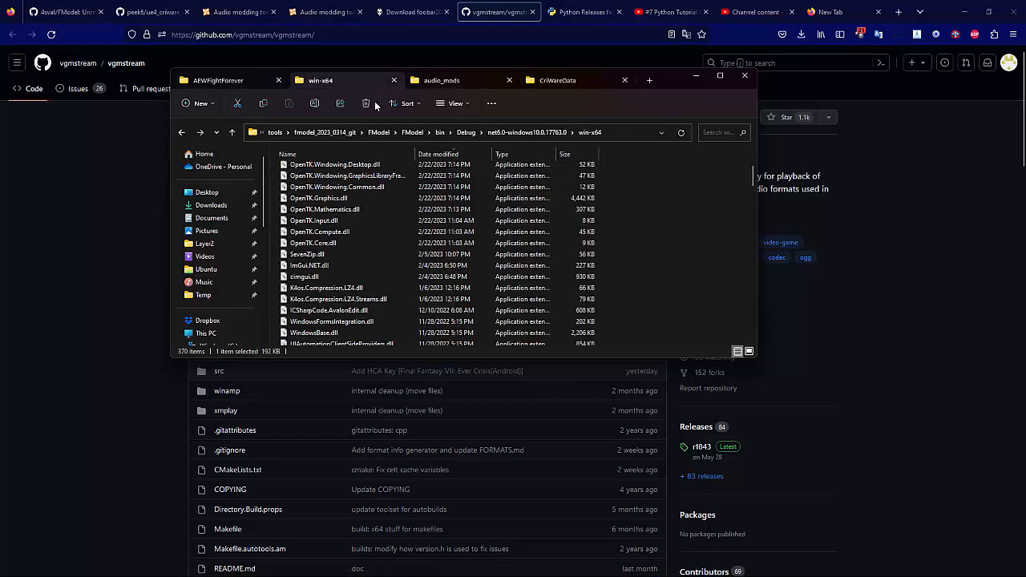
{"action": "scroll", "coordinate": [396, 226], "scroll_direction": "up", "scroll_amount": 5}
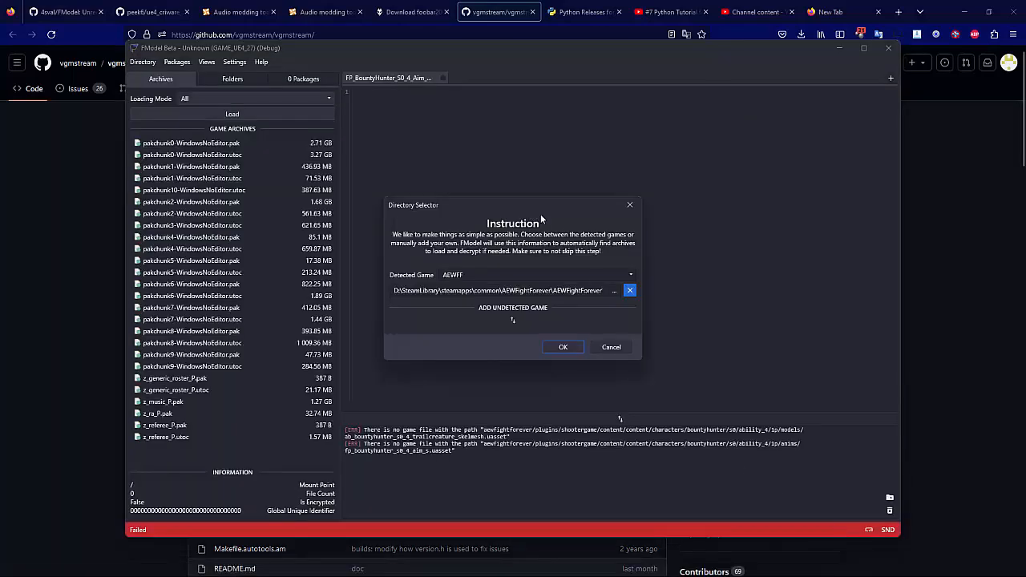
Step: Start an undetected game entry named AEW in FModel's Directory Selector
{"action": "left_click_drag", "start_coordinate": [531, 209], "coordinate": [547, 235]}
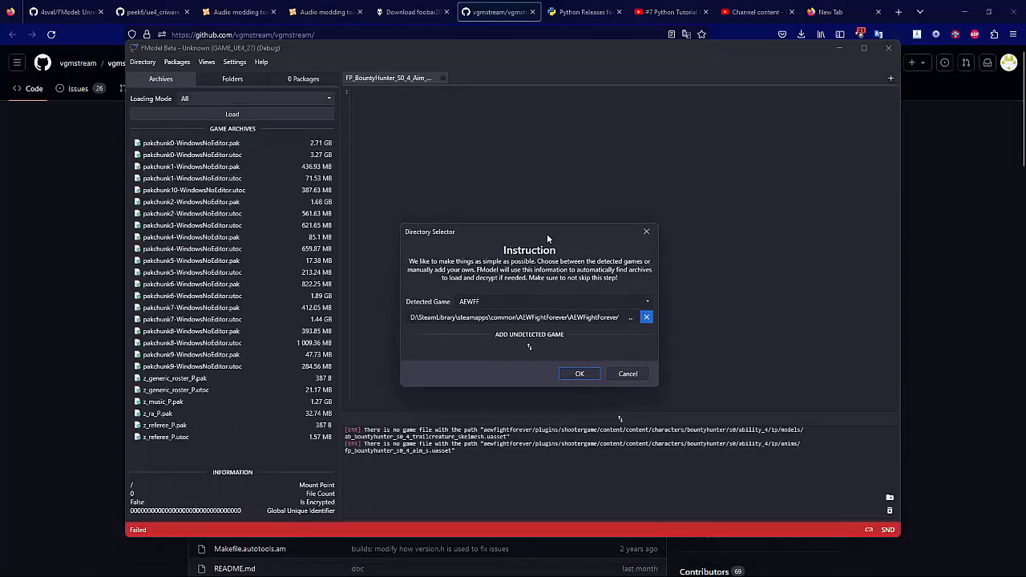
{"action": "left_click", "coordinate": [536, 347]}
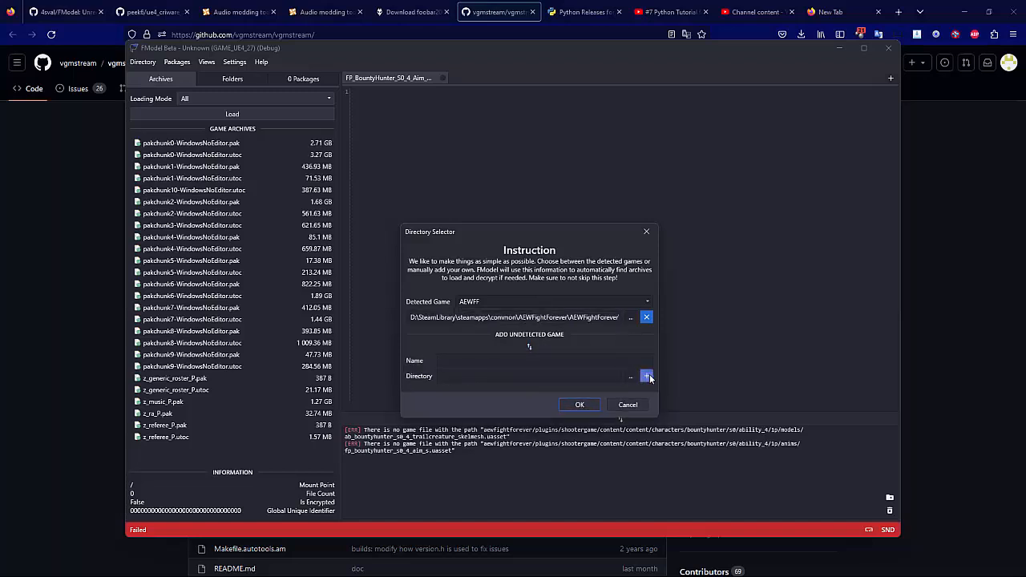
{"action": "left_click", "coordinate": [528, 363]}
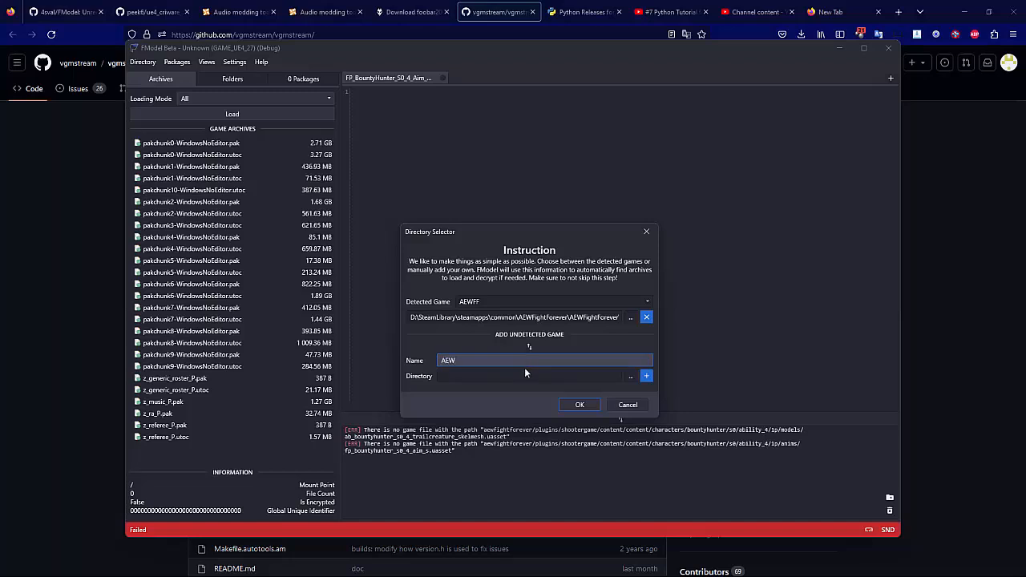
{"action": "left_click", "coordinate": [519, 376]}
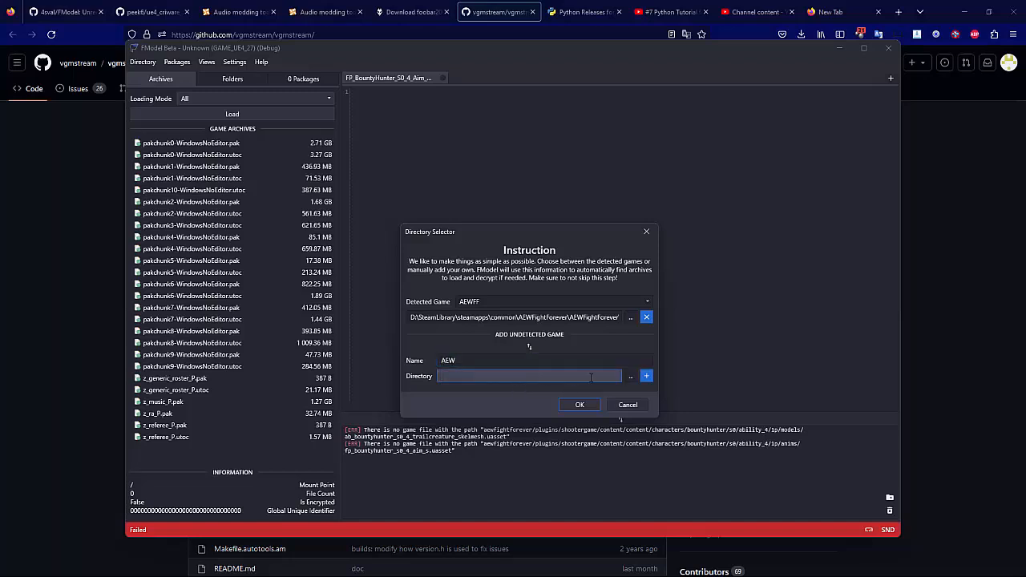
Step: Select AEWFF as the detected game, check its AEWFightForever\Content\Paks directory path, and confirm the selection
{"action": "left_click_drag", "start_coordinate": [542, 318], "coordinate": [645, 330]}
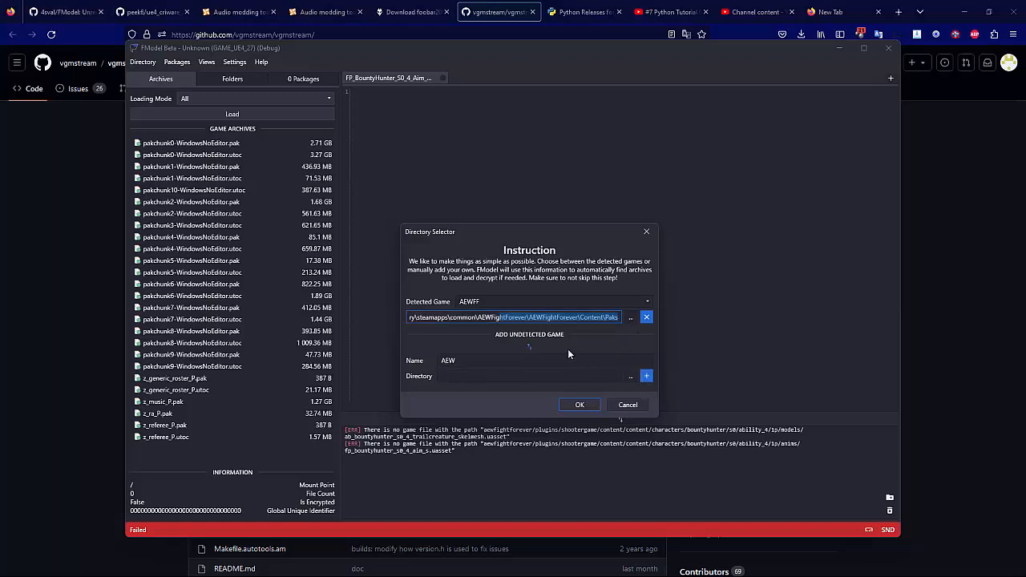
{"action": "left_click", "coordinate": [495, 303]}
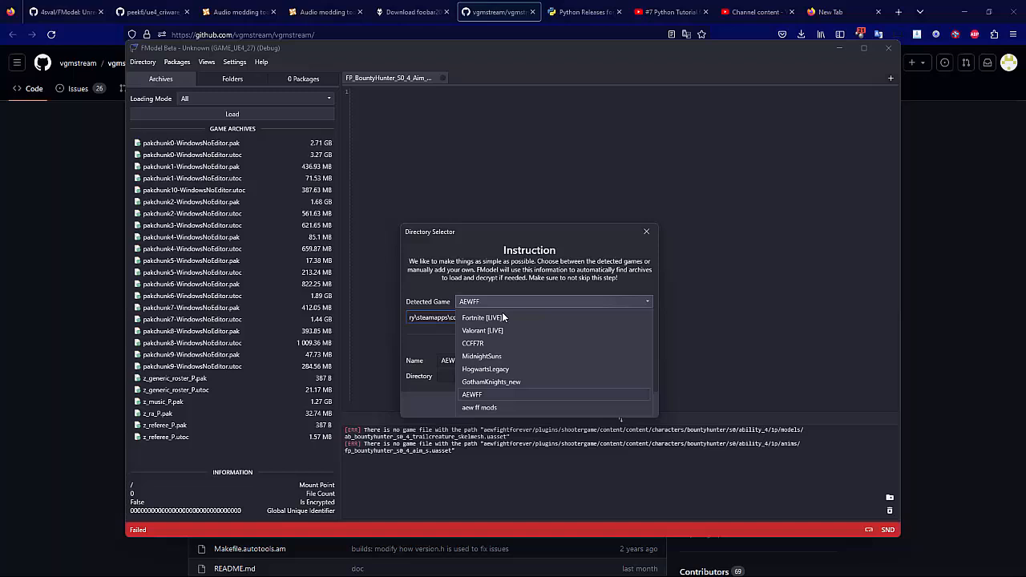
{"action": "left_click", "coordinate": [489, 395]}
{"action": "left_click_drag", "start_coordinate": [619, 318], "coordinate": [475, 321]}
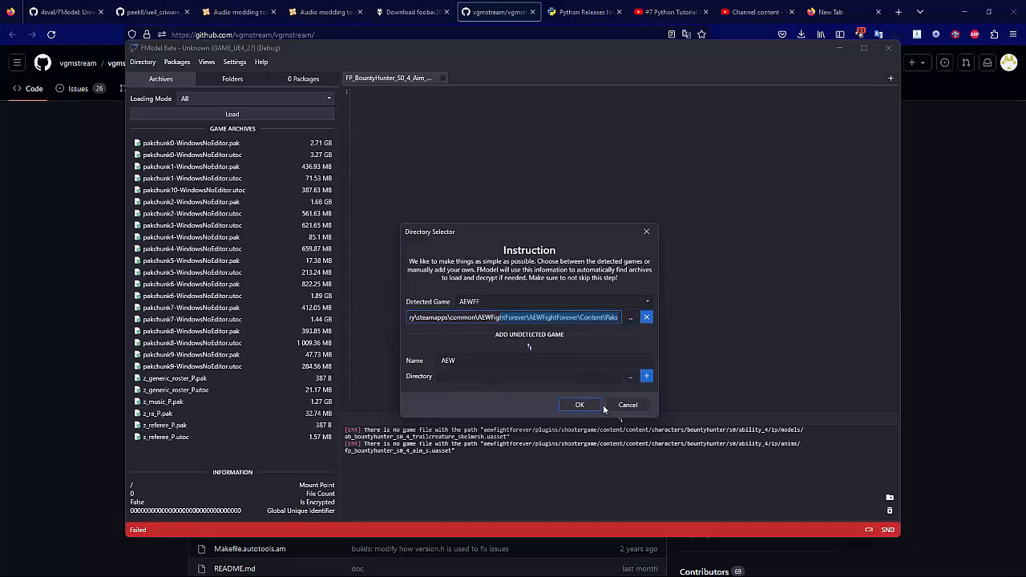
{"action": "left_click", "coordinate": [593, 405]}
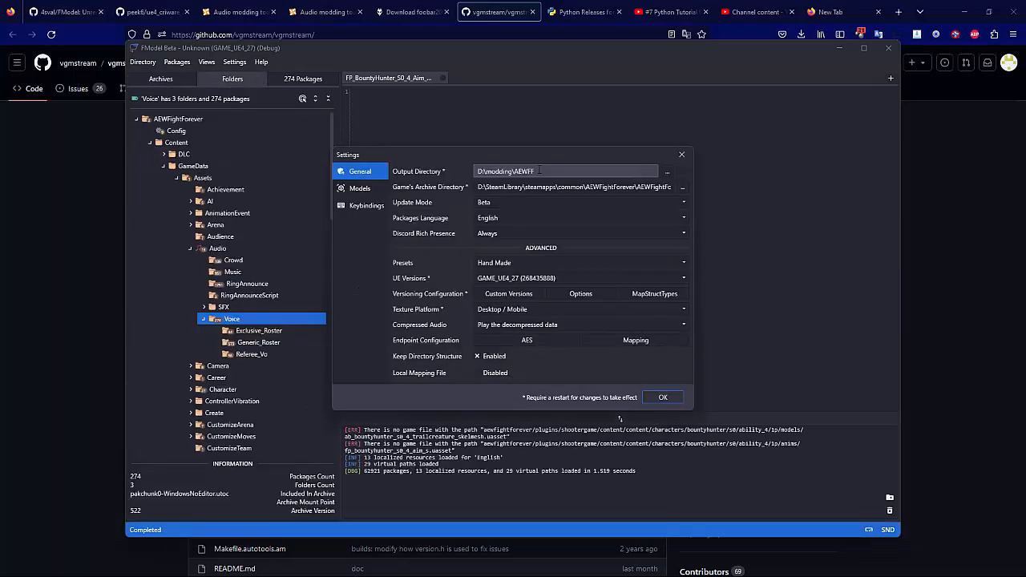
Step: Choose D:\modding\AEWFF as the output directory, check the game's archive directory path, and confirm the settings
{"action": "left_click_drag", "start_coordinate": [546, 169], "coordinate": [473, 171]}
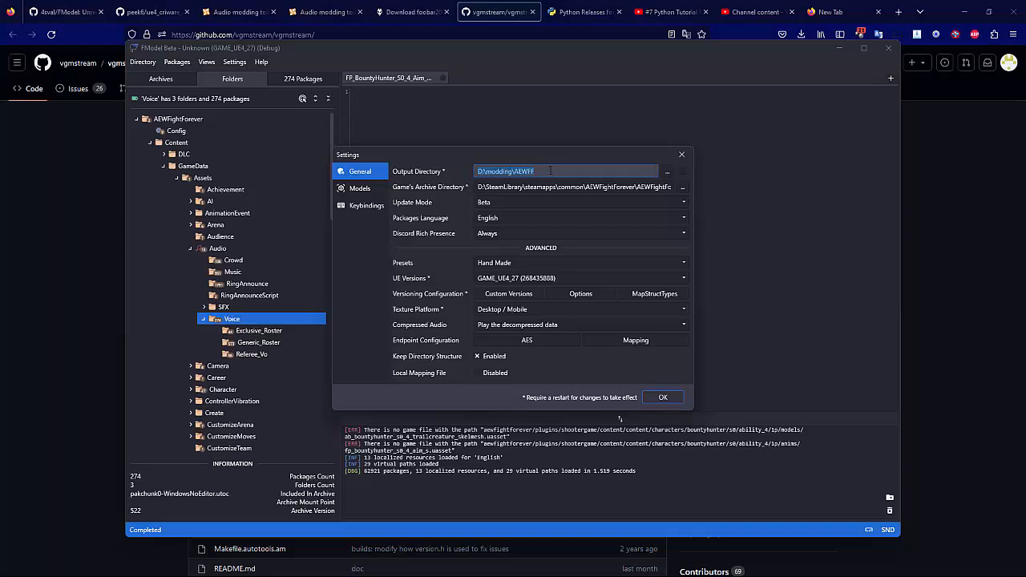
{"action": "left_click", "coordinate": [668, 171]}
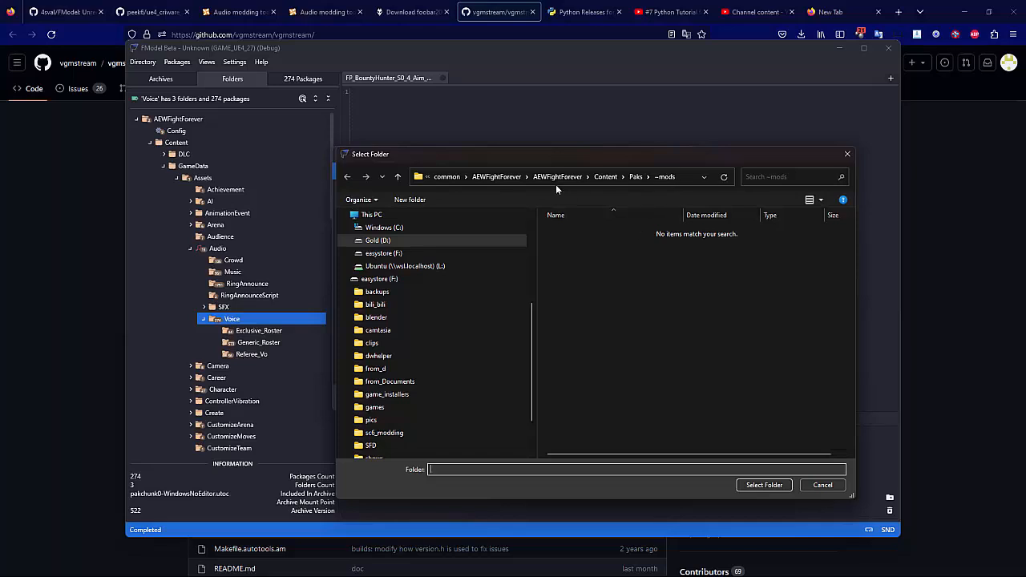
{"action": "left_click", "coordinate": [403, 239]}
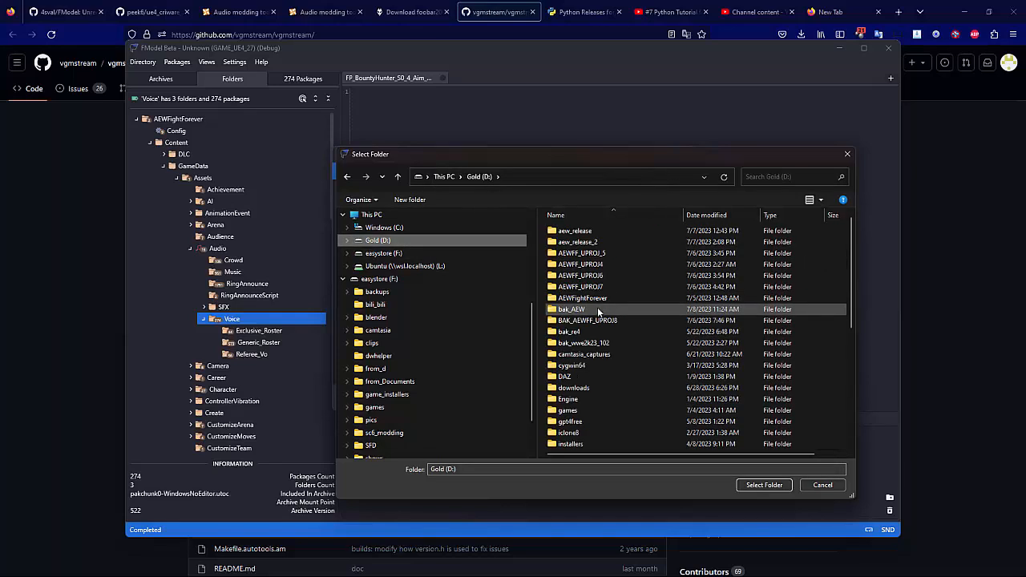
{"action": "scroll", "coordinate": [587, 397], "scroll_direction": "down", "scroll_amount": 4}
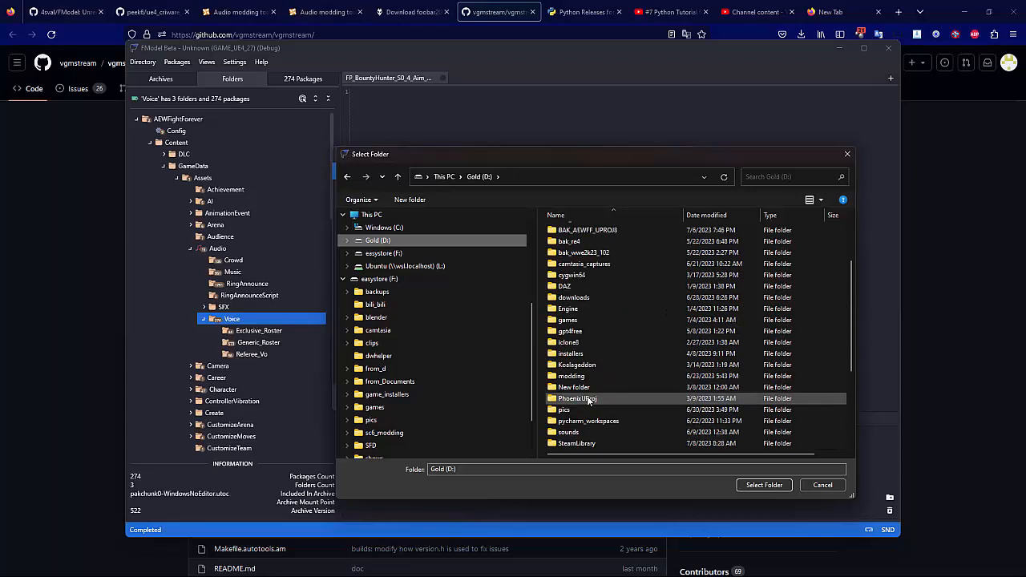
{"action": "scroll", "coordinate": [588, 399], "scroll_direction": "down", "scroll_amount": 1}
{"action": "double_click", "coordinate": [582, 346]}
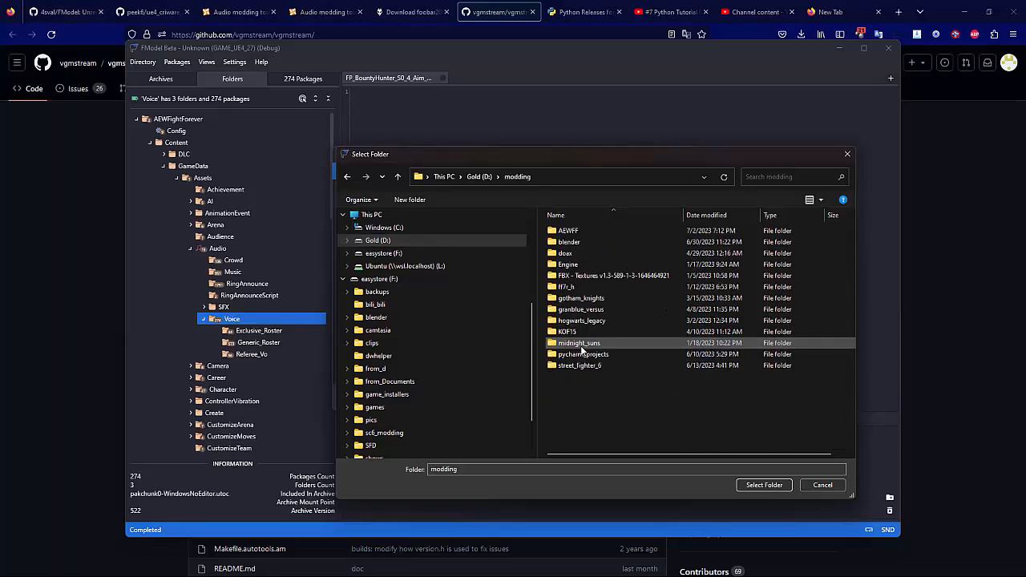
{"action": "double_click", "coordinate": [580, 231]}
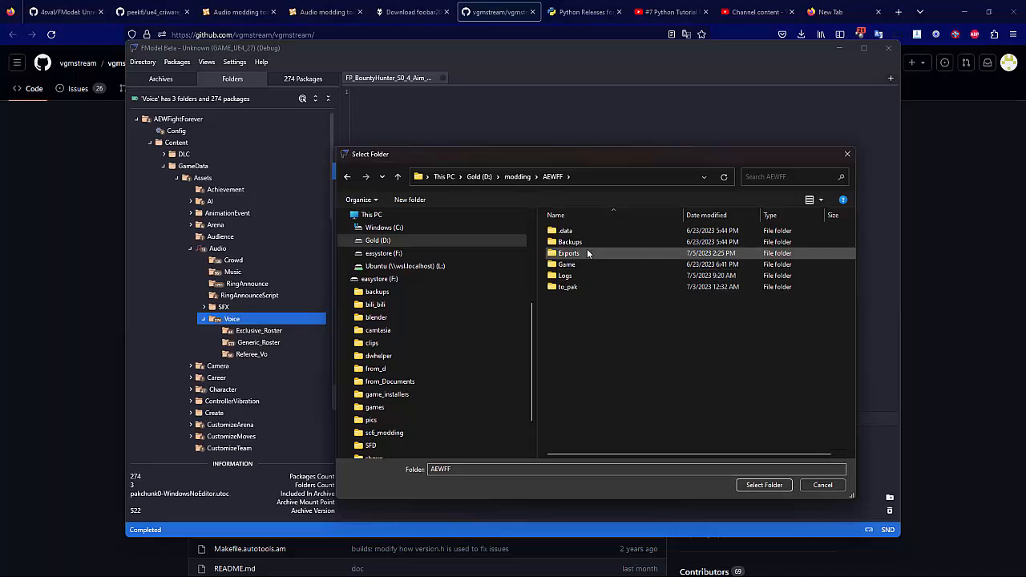
{"action": "left_click", "coordinate": [764, 485]}
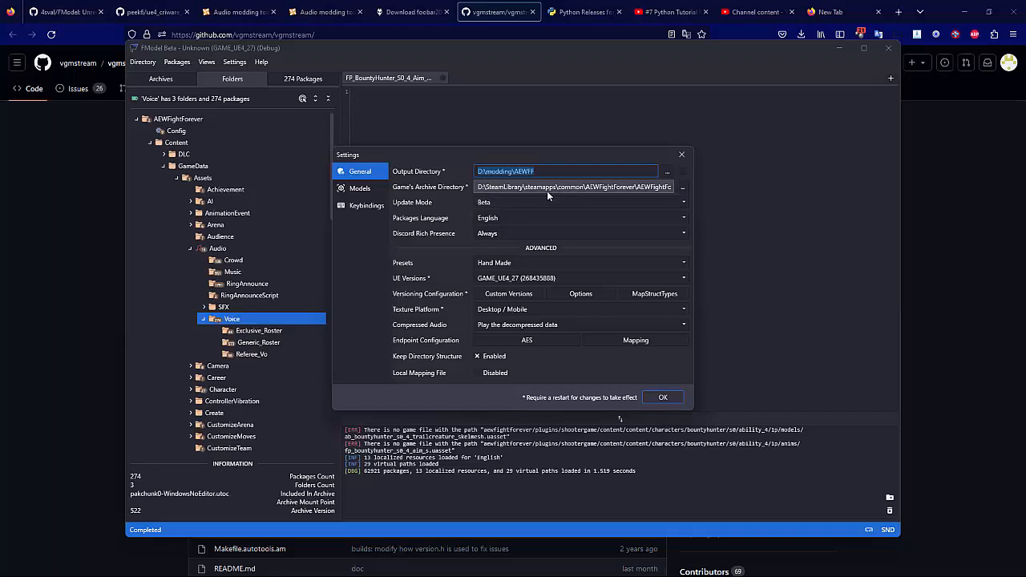
{"action": "key", "text": "Tab"}
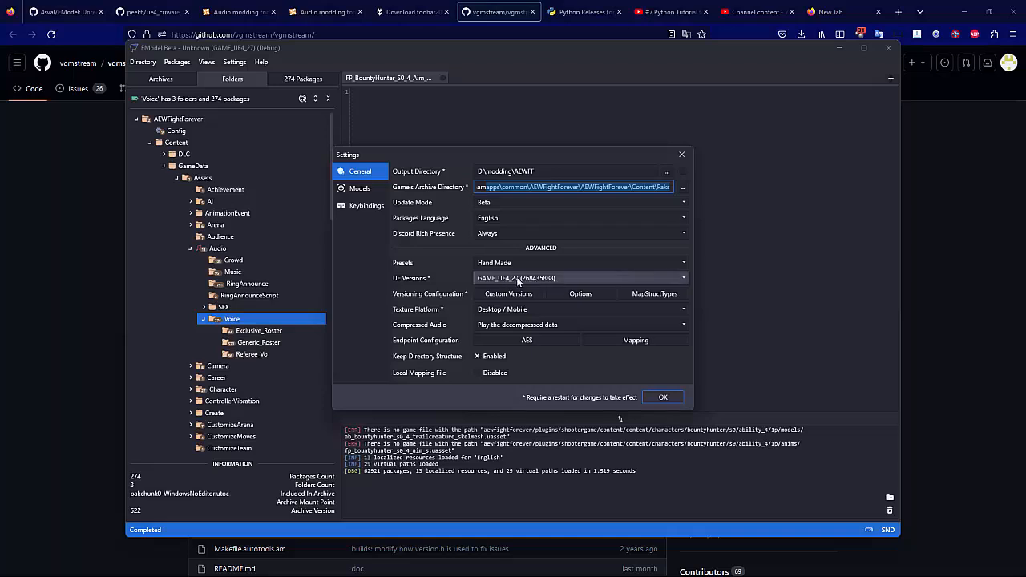
{"action": "left_click", "coordinate": [661, 399]}
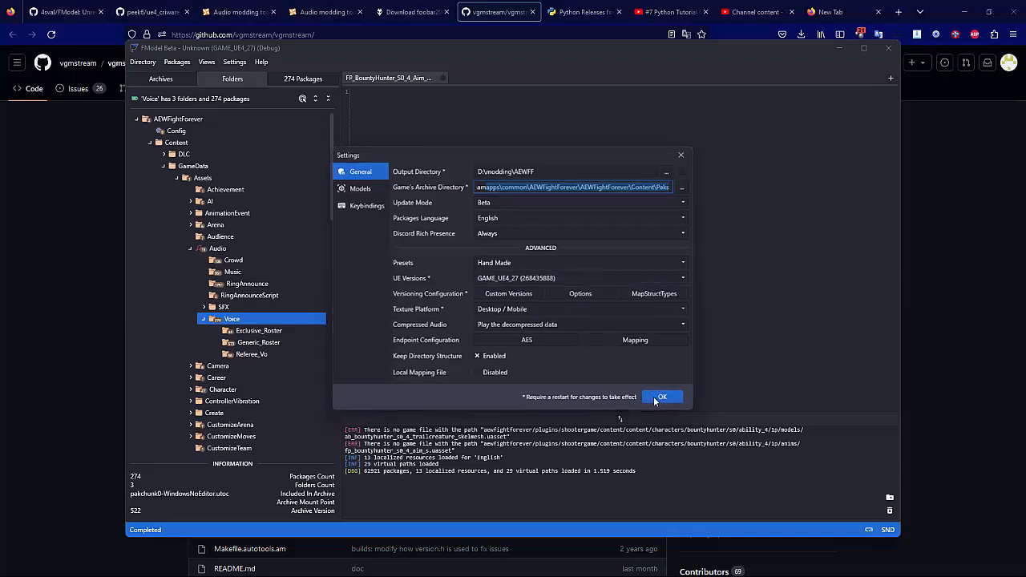
Step: Review the main static key in the AES Manager and confirm the dialog
{"action": "left_click", "coordinate": [142, 63]}
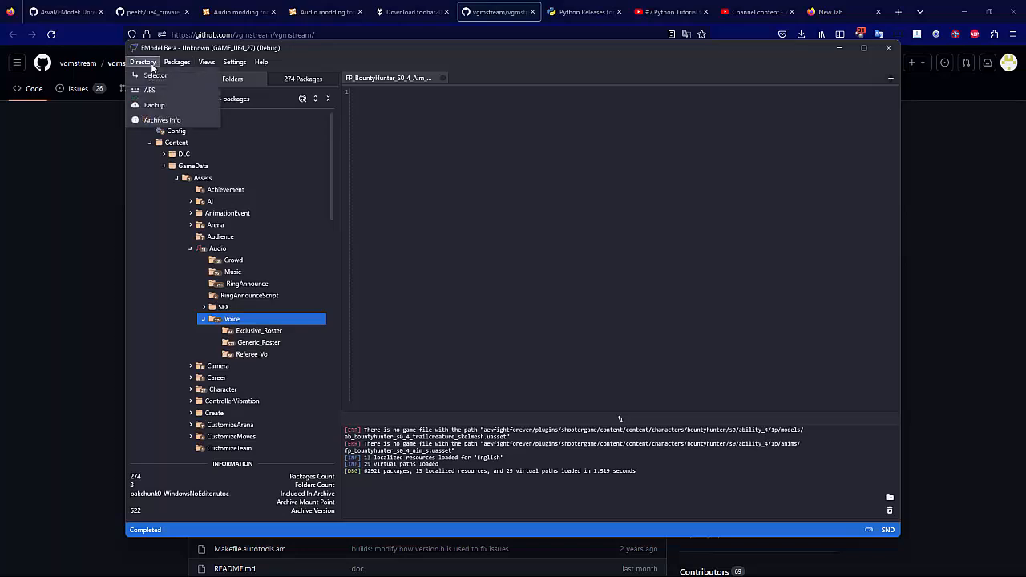
{"action": "left_click", "coordinate": [155, 90]}
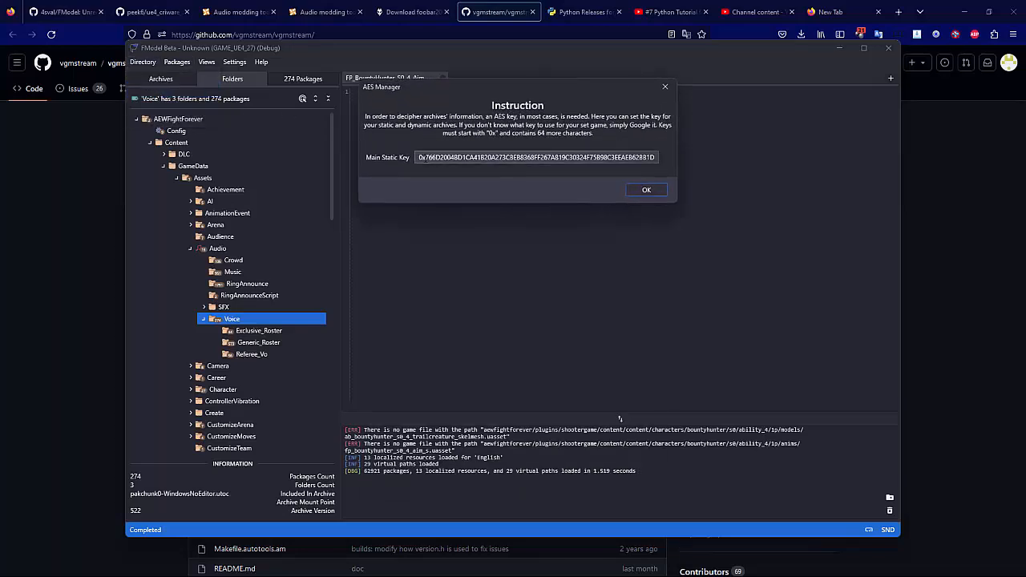
{"action": "key", "text": "ctrl+a"}
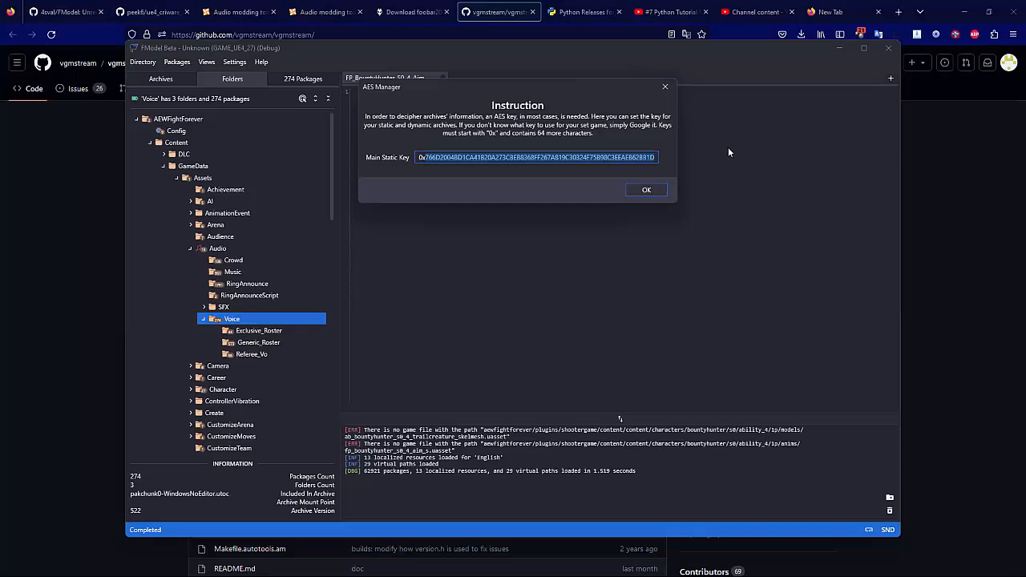
{"action": "left_click", "coordinate": [650, 191]}
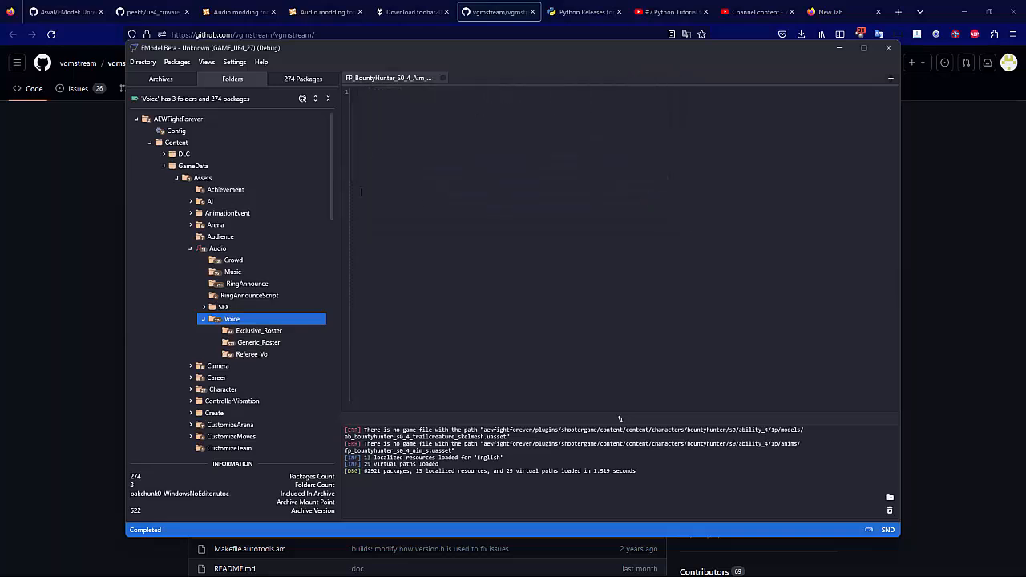
Step: Load the game archives with the loading mode set to All
{"action": "left_click", "coordinate": [210, 101]}
{"action": "left_click", "coordinate": [206, 140]}
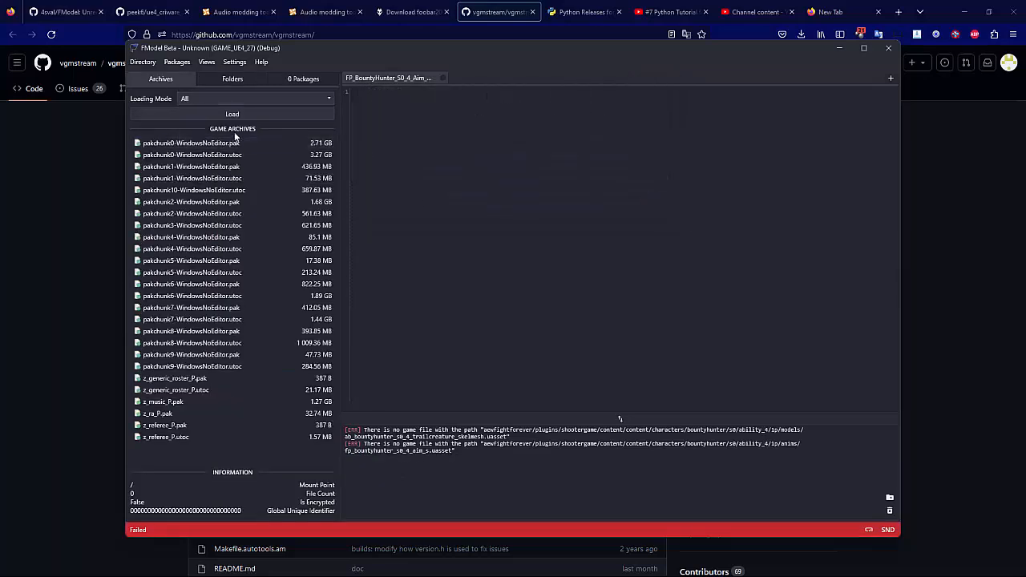
{"action": "left_click", "coordinate": [239, 116]}
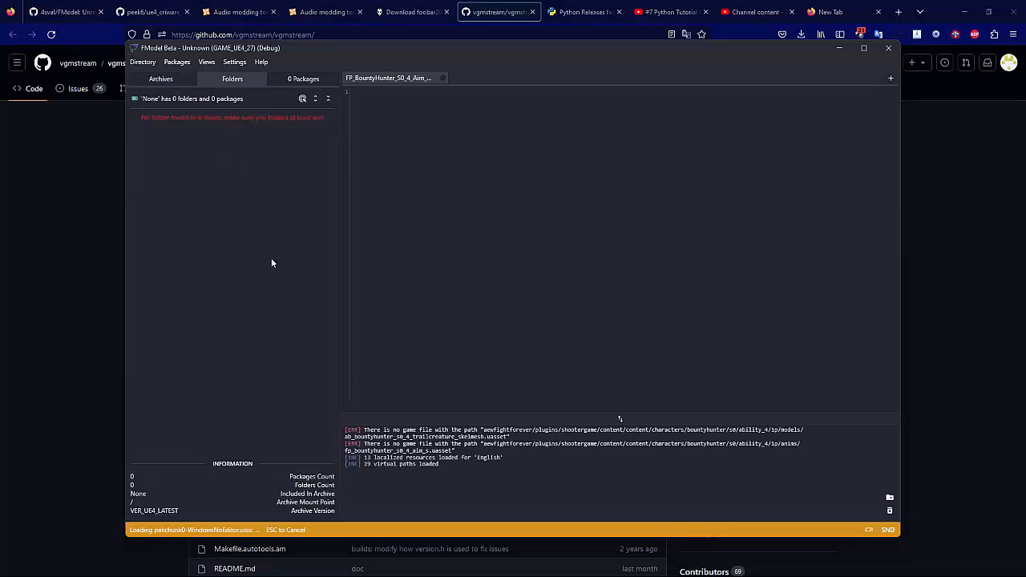
Step: Expand the folder tree through AEWFightForever, Content and GameData down to the contents of Assets
{"action": "double_click", "coordinate": [152, 119]}
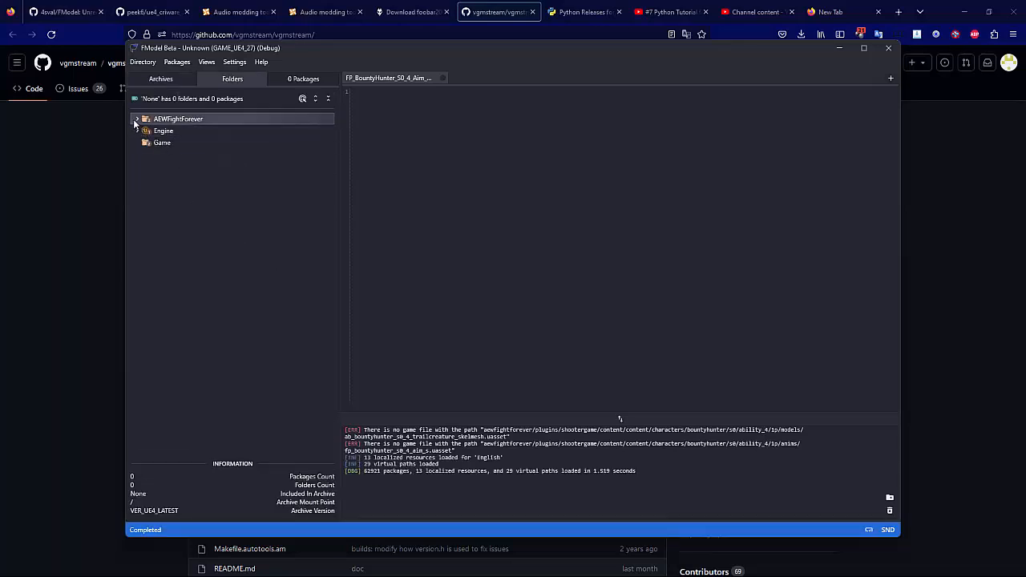
{"action": "double_click", "coordinate": [155, 144]}
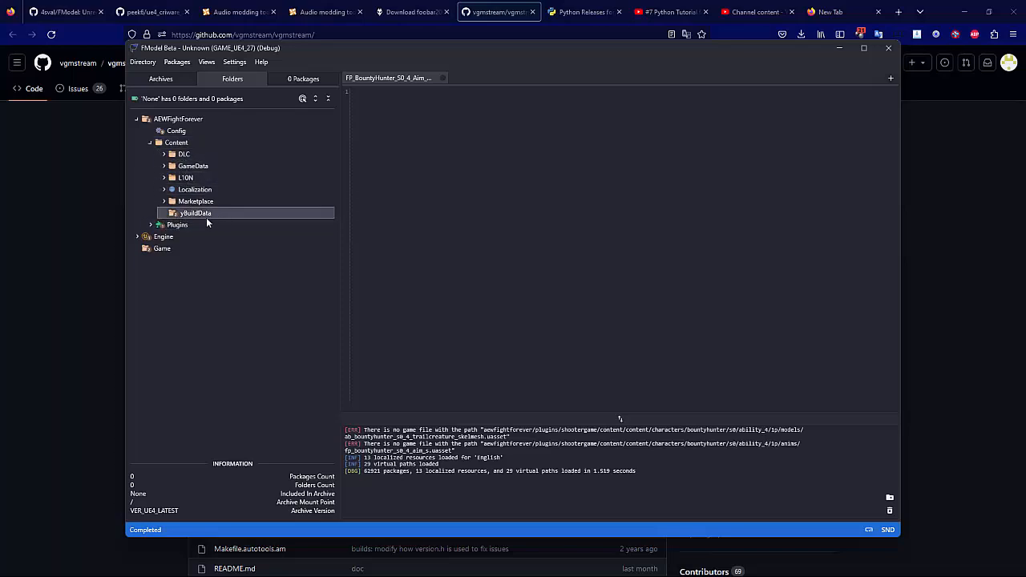
{"action": "left_click", "coordinate": [164, 166]}
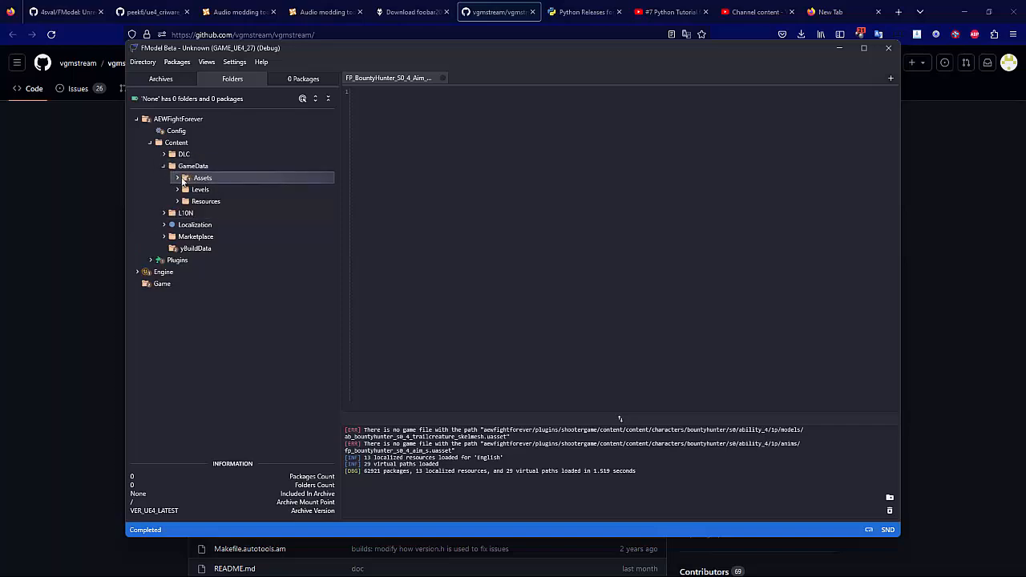
{"action": "left_click", "coordinate": [178, 177]}
Step: Expand the Resources folder under GameData and open the package list of its CriWareData folder
{"action": "scroll", "coordinate": [208, 275], "scroll_direction": "down", "scroll_amount": 15}
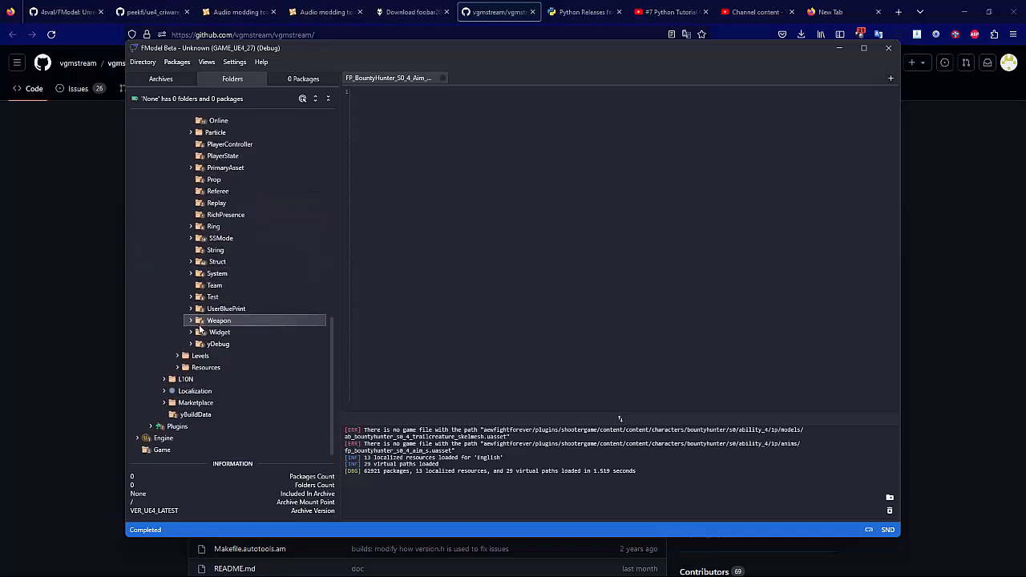
{"action": "left_click", "coordinate": [183, 368]}
{"action": "left_click", "coordinate": [178, 368]}
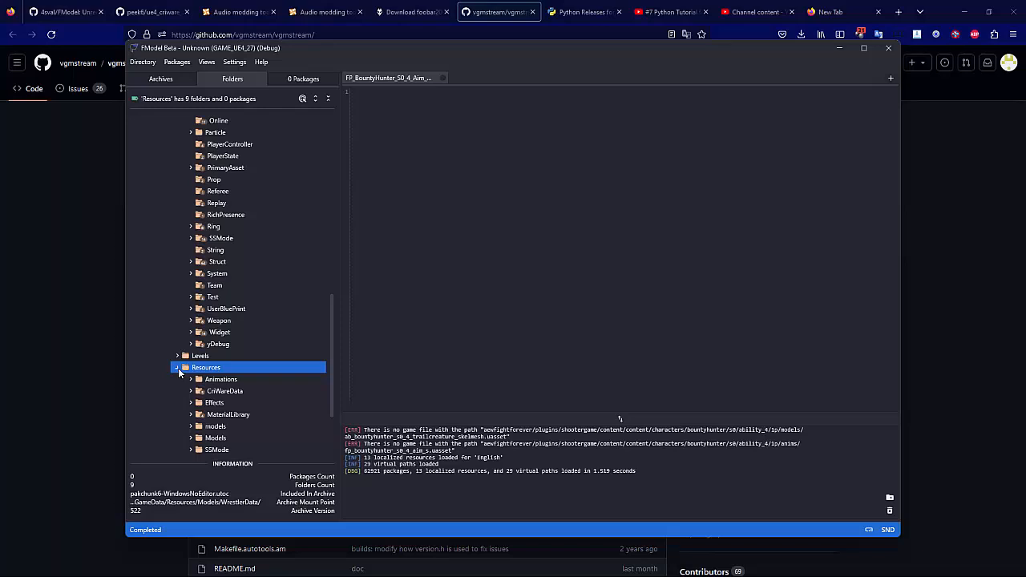
{"action": "scroll", "coordinate": [180, 353], "scroll_direction": "down", "scroll_amount": 5}
{"action": "left_click", "coordinate": [190, 284]}
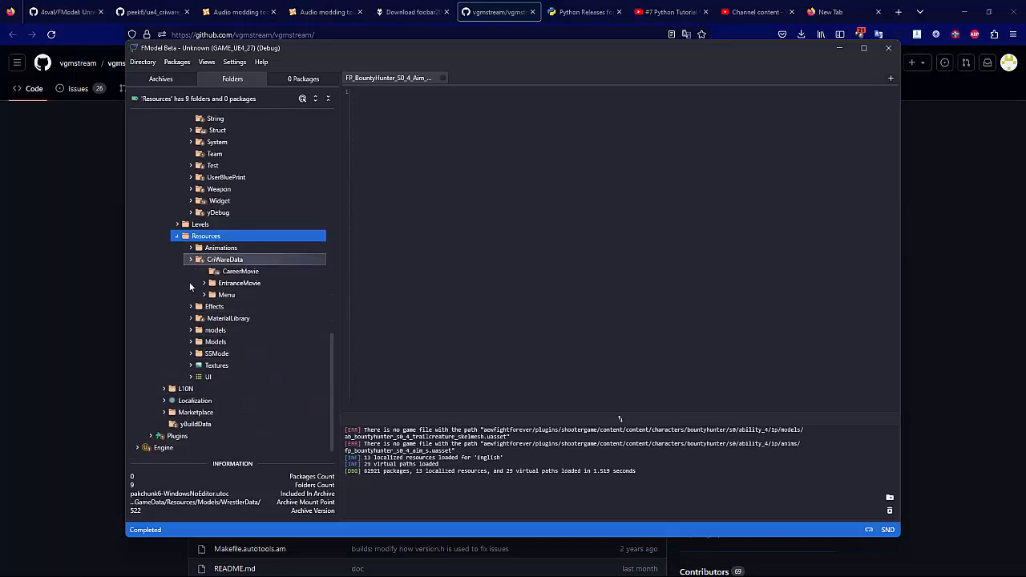
{"action": "left_click", "coordinate": [197, 260]}
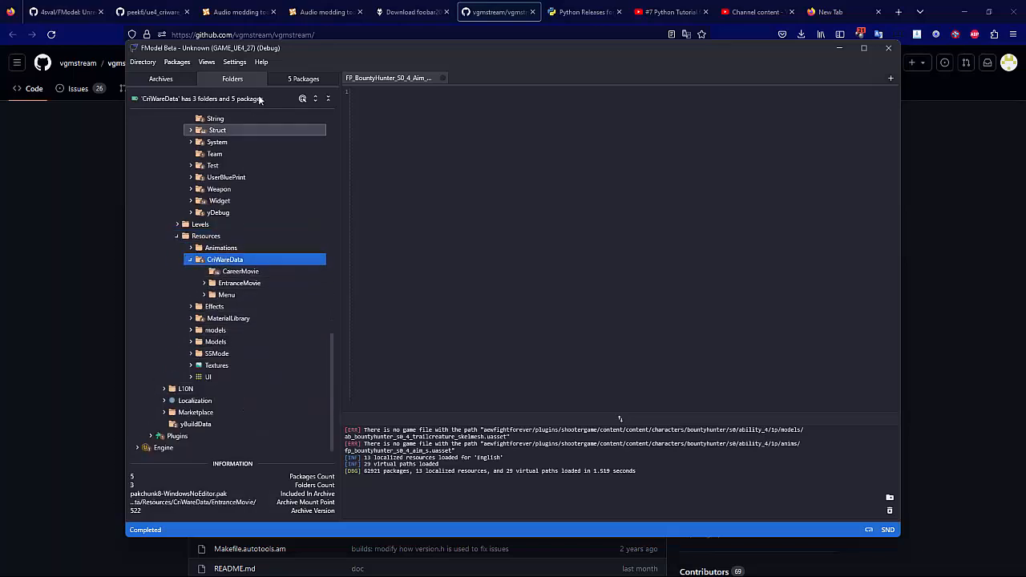
{"action": "left_click", "coordinate": [281, 76]}
Step: Bring up the export options for the second music.awb and then the second ra.awb in CriWareData
{"action": "left_click", "coordinate": [168, 154]}
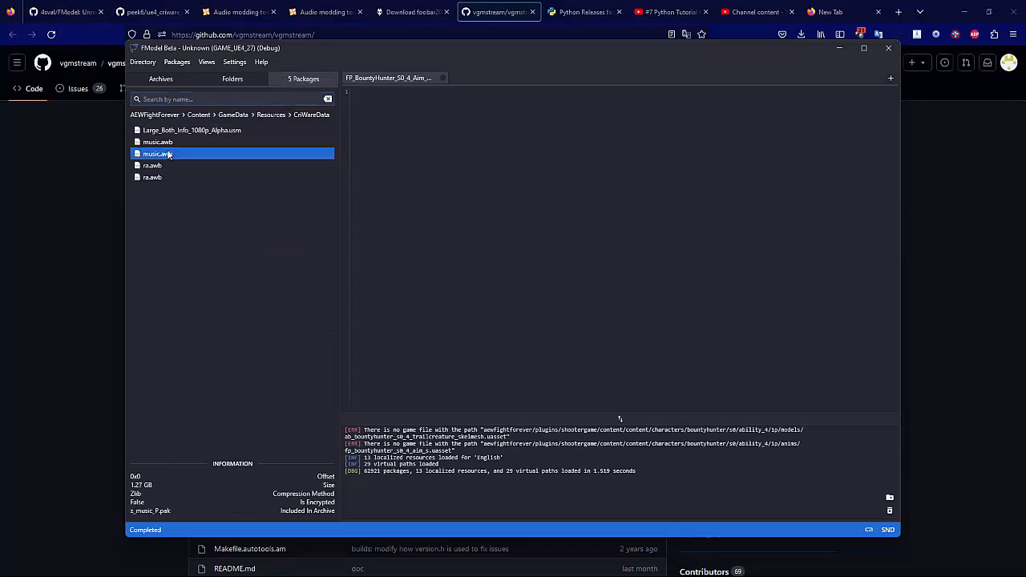
{"action": "right_click", "coordinate": [168, 154]}
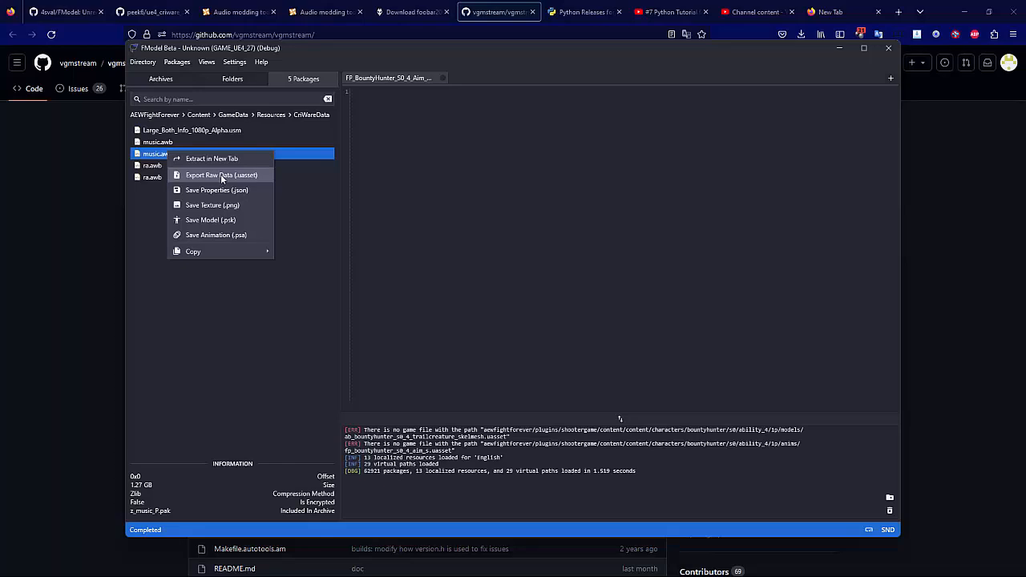
{"action": "left_click", "coordinate": [152, 178]}
{"action": "right_click", "coordinate": [152, 178]}
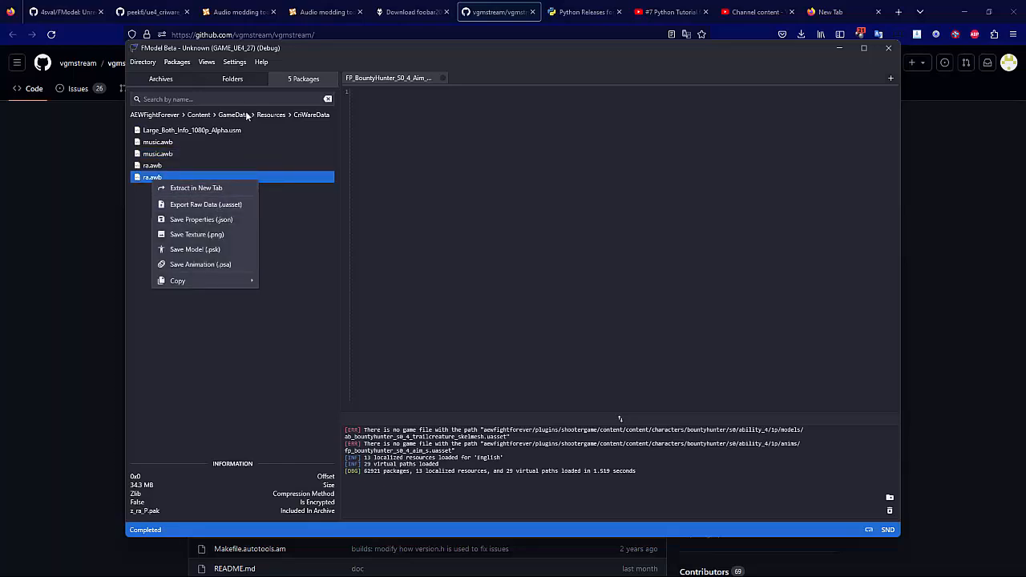
Step: Return to the folder tree and open the package list of the Music folder under Assets > Audio
{"action": "left_click", "coordinate": [175, 77]}
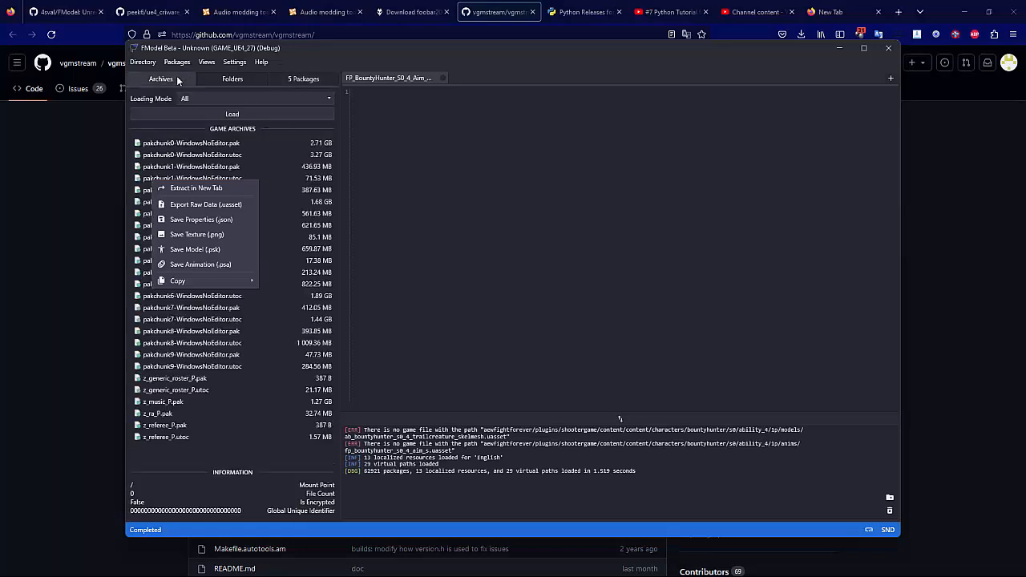
{"action": "left_click", "coordinate": [234, 80]}
{"action": "scroll", "coordinate": [240, 194], "scroll_direction": "up", "scroll_amount": 10}
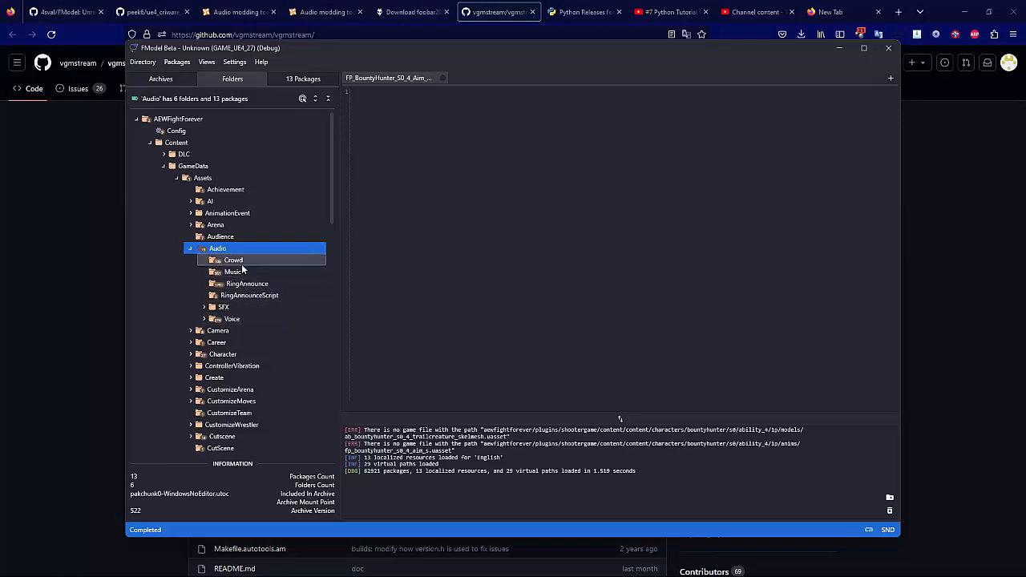
{"action": "left_click", "coordinate": [244, 273]}
{"action": "double_click", "coordinate": [244, 273]}
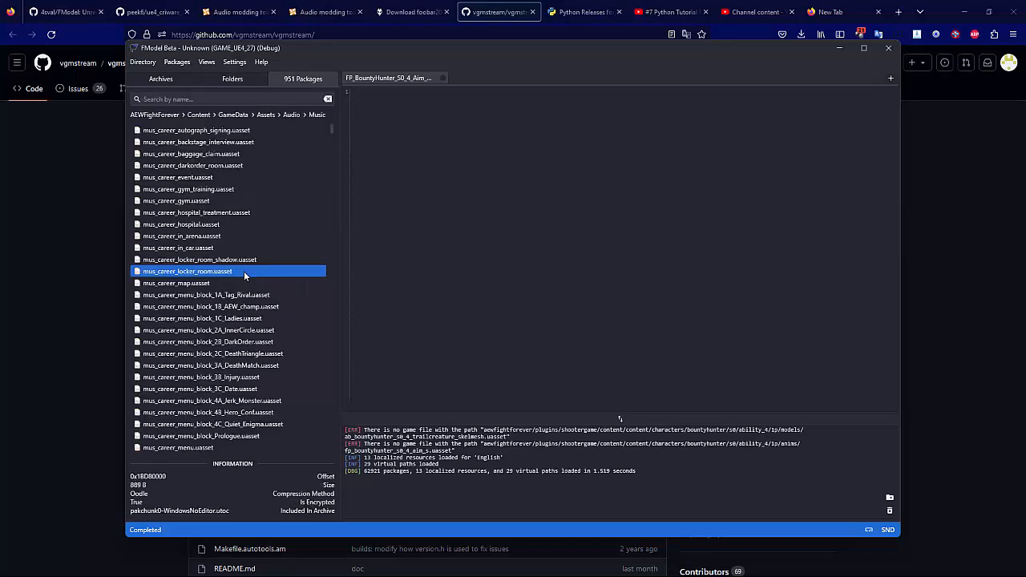
Step: Find music.uasset at the end of the Music packages and bring up its export options
{"action": "left_click", "coordinate": [240, 177]}
{"action": "scroll", "coordinate": [246, 284], "scroll_direction": "down", "scroll_amount": 15}
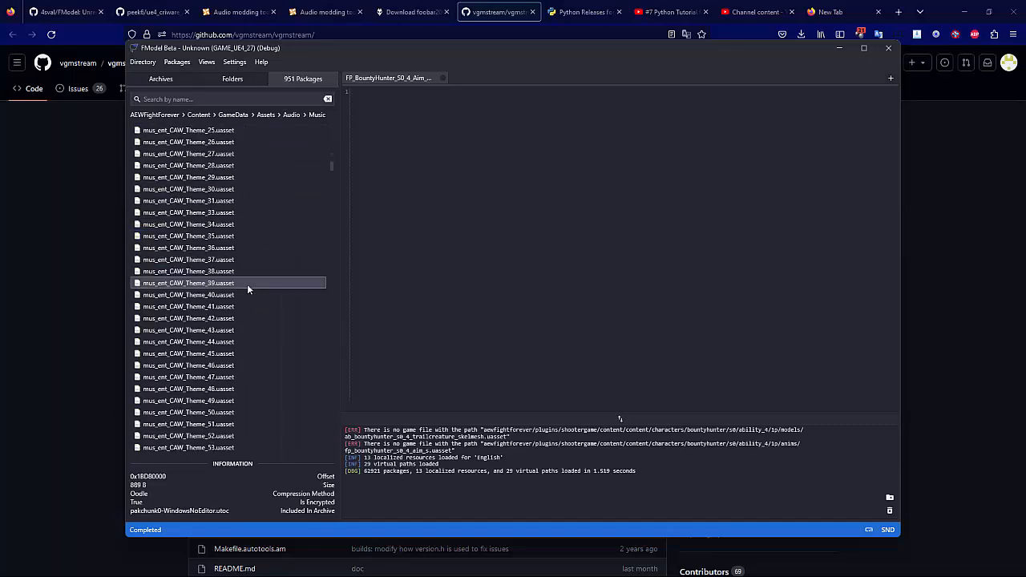
{"action": "left_click_drag", "start_coordinate": [331, 254], "coordinate": [331, 472]}
{"action": "left_click", "coordinate": [205, 448]}
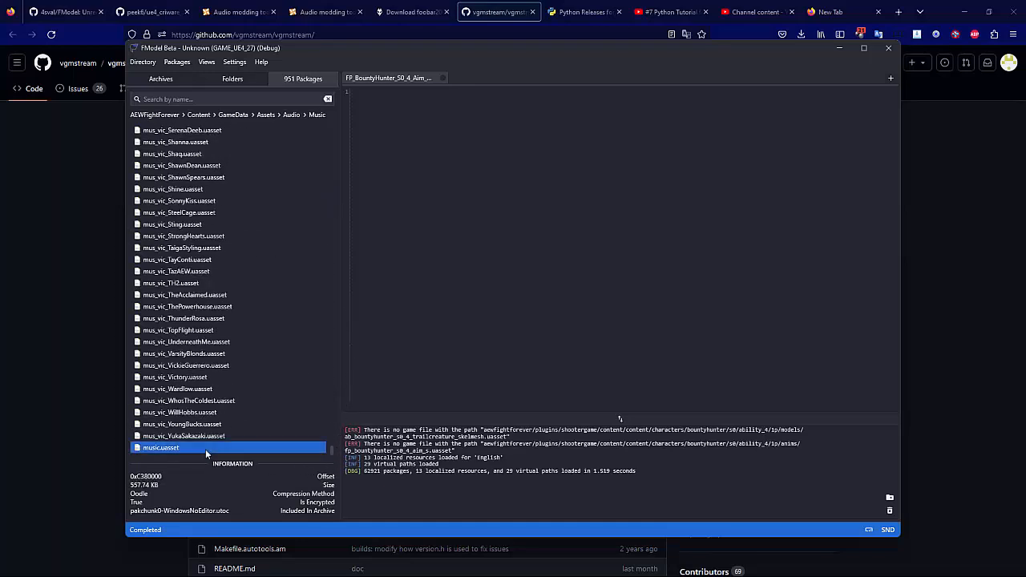
{"action": "right_click", "coordinate": [205, 449]}
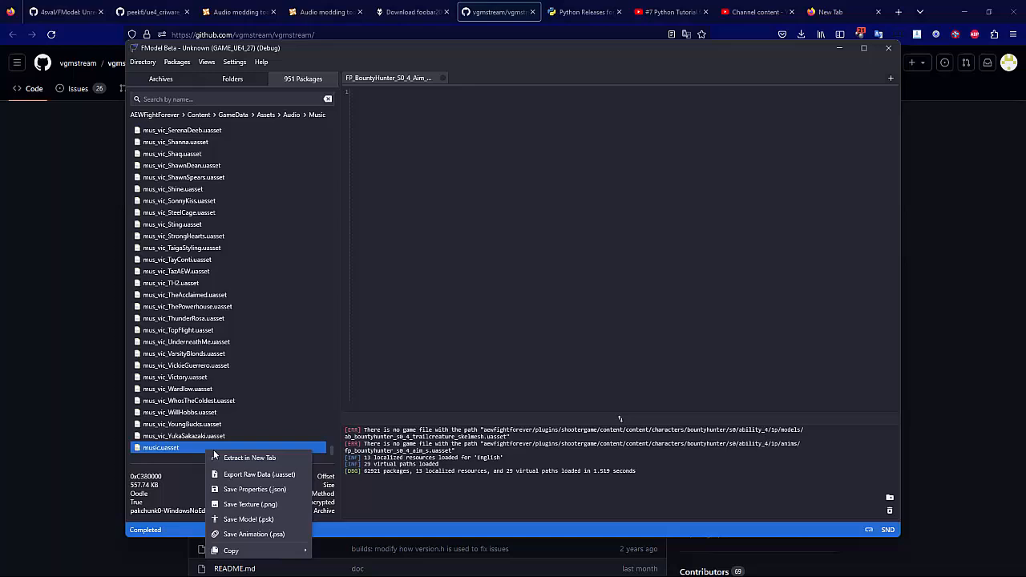
Step: Open the RingAnnounce package list under Audio and bring up the export options for ra.uasset at its end
{"action": "left_click", "coordinate": [293, 117]}
{"action": "left_click", "coordinate": [294, 117]}
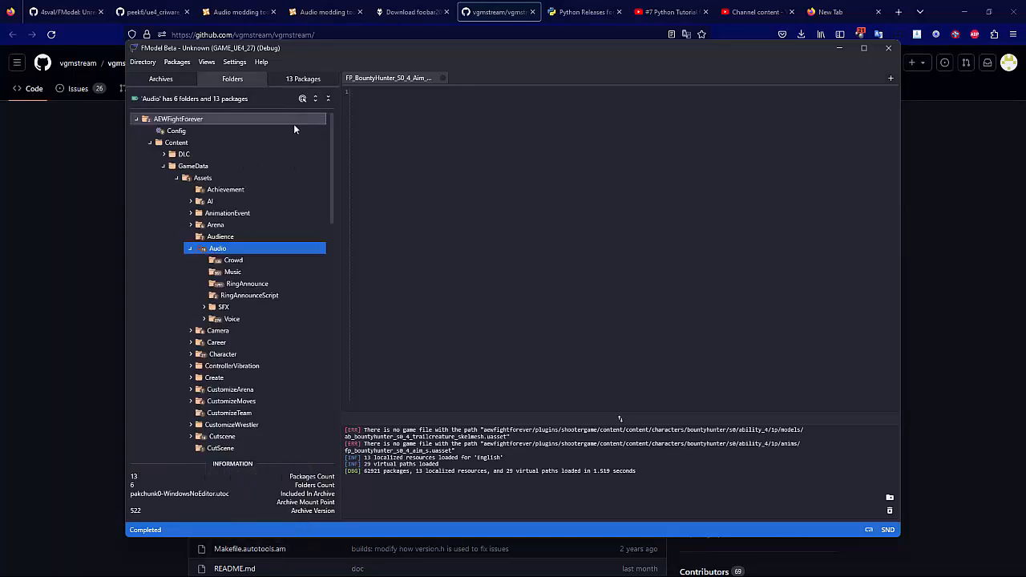
{"action": "left_click", "coordinate": [235, 294]}
{"action": "double_click", "coordinate": [235, 287]}
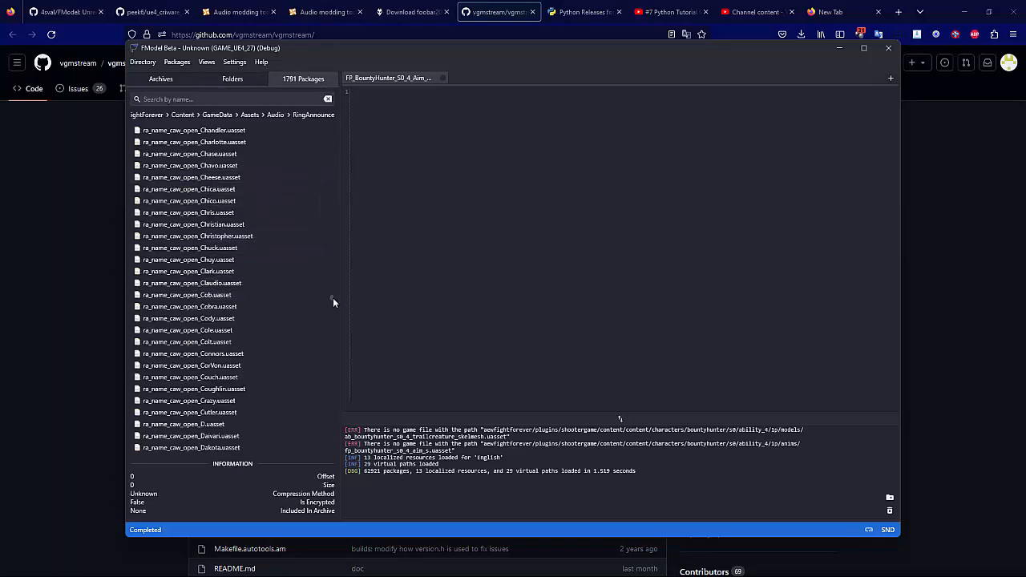
{"action": "left_click_drag", "start_coordinate": [332, 298], "coordinate": [332, 456]}
{"action": "left_click", "coordinate": [212, 448]}
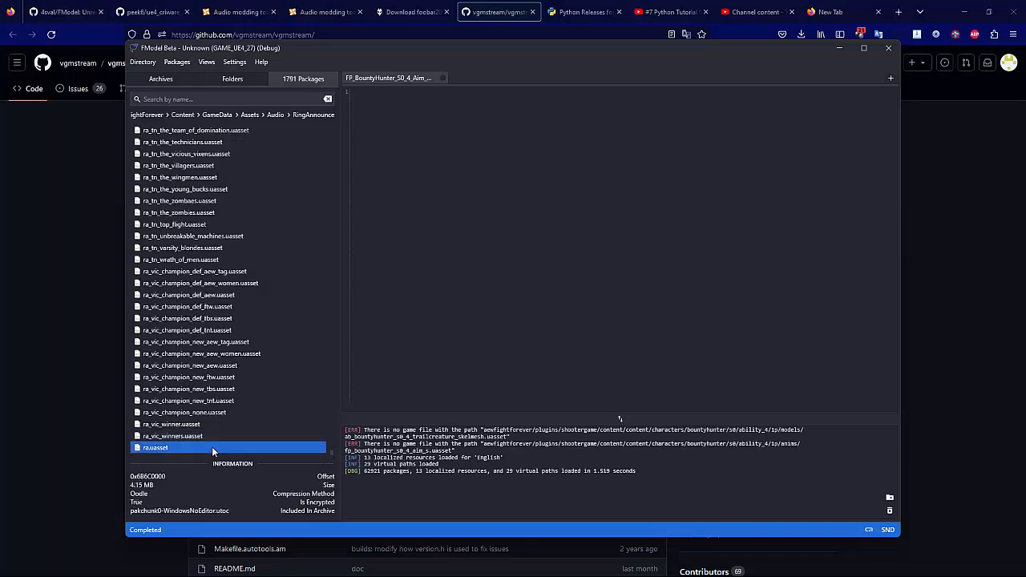
{"action": "right_click", "coordinate": [212, 446]}
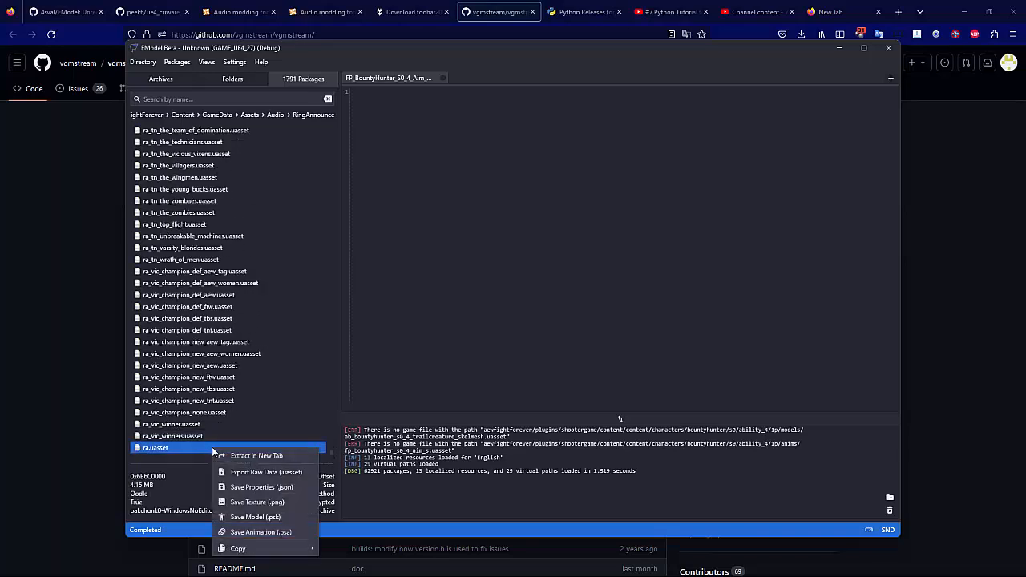
Step: Open the Generic_Roster package list under Audio > Voice and bring up the export options for the first generic_roster.uasset
{"action": "left_click", "coordinate": [276, 115]}
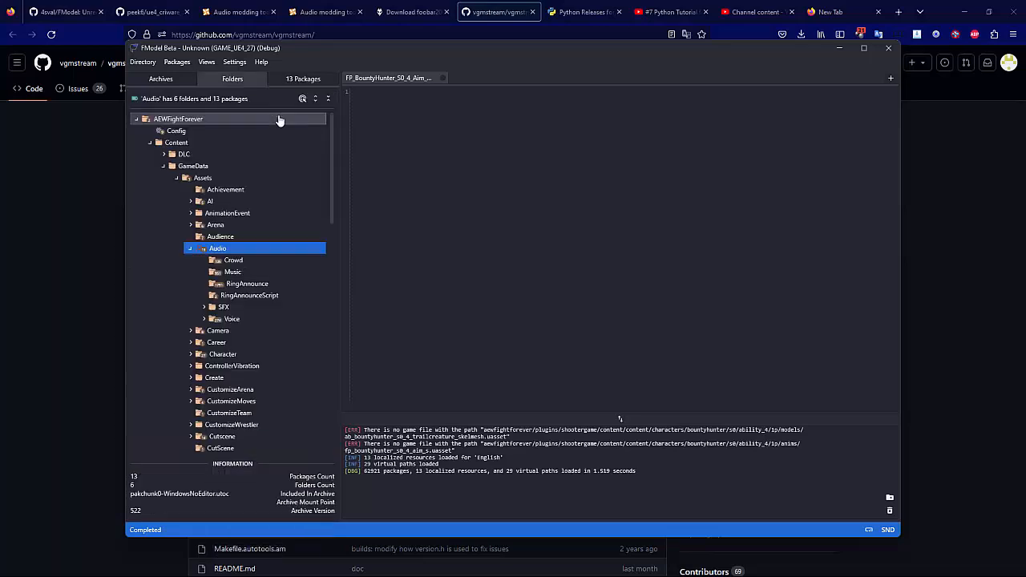
{"action": "double_click", "coordinate": [249, 318]}
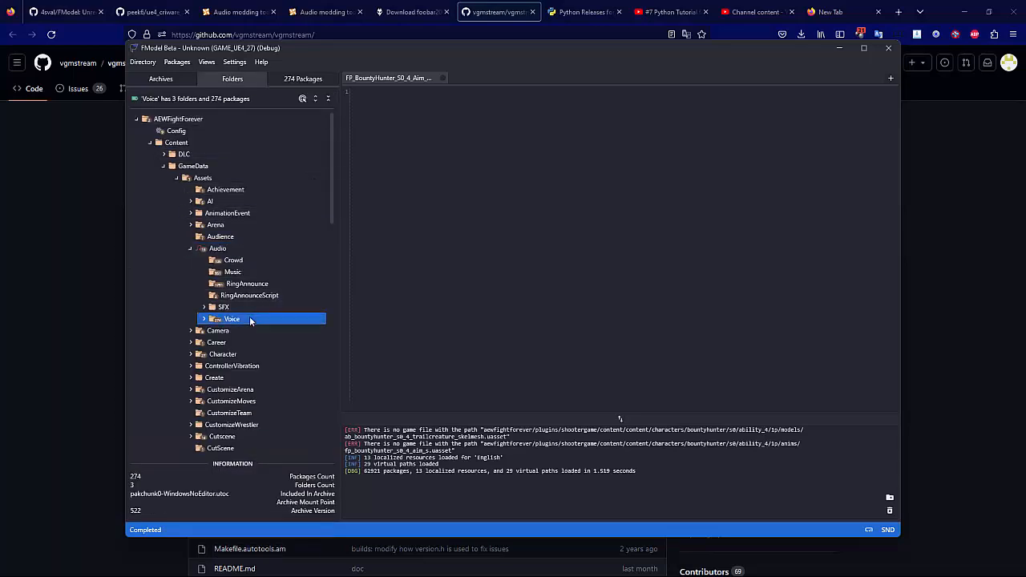
{"action": "left_click", "coordinate": [258, 343]}
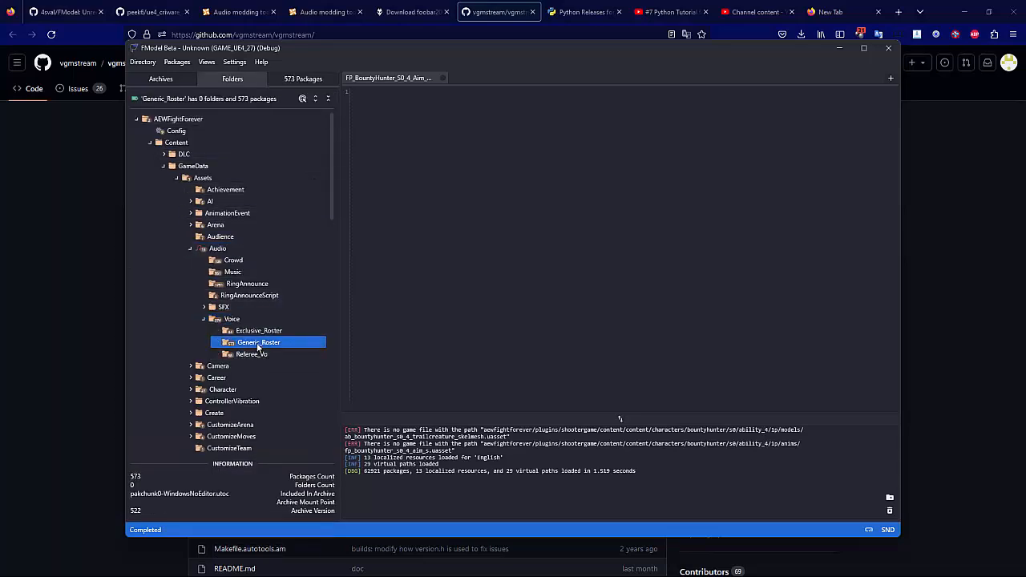
{"action": "double_click", "coordinate": [252, 344]}
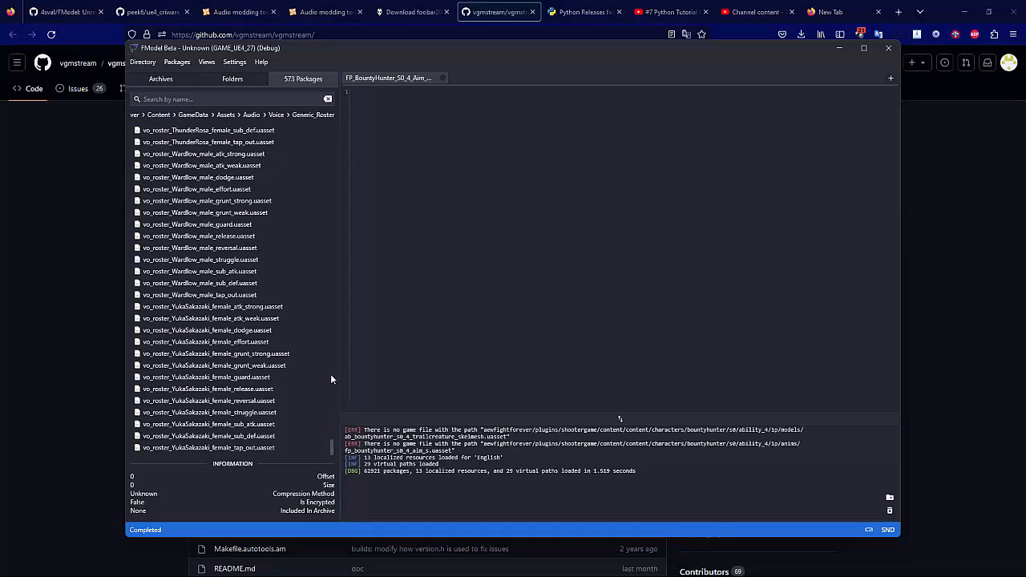
{"action": "left_click_drag", "start_coordinate": [331, 447], "coordinate": [326, 109]}
{"action": "left_click", "coordinate": [219, 129]}
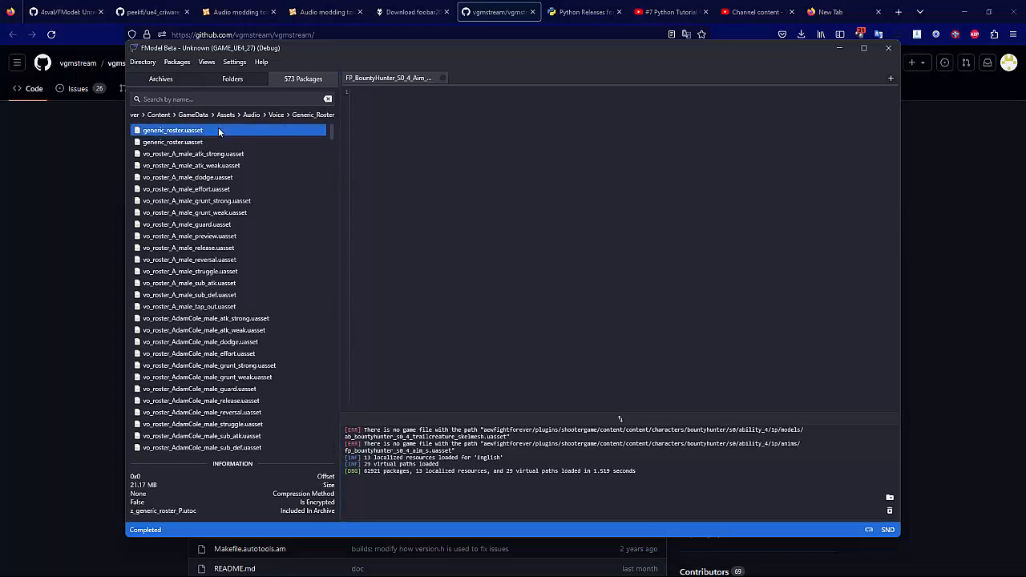
{"action": "right_click", "coordinate": [218, 126]}
Step: Open the Referee_Vo package list under Voice and bring up the export options for the first referee.uasset
{"action": "left_click", "coordinate": [281, 114]}
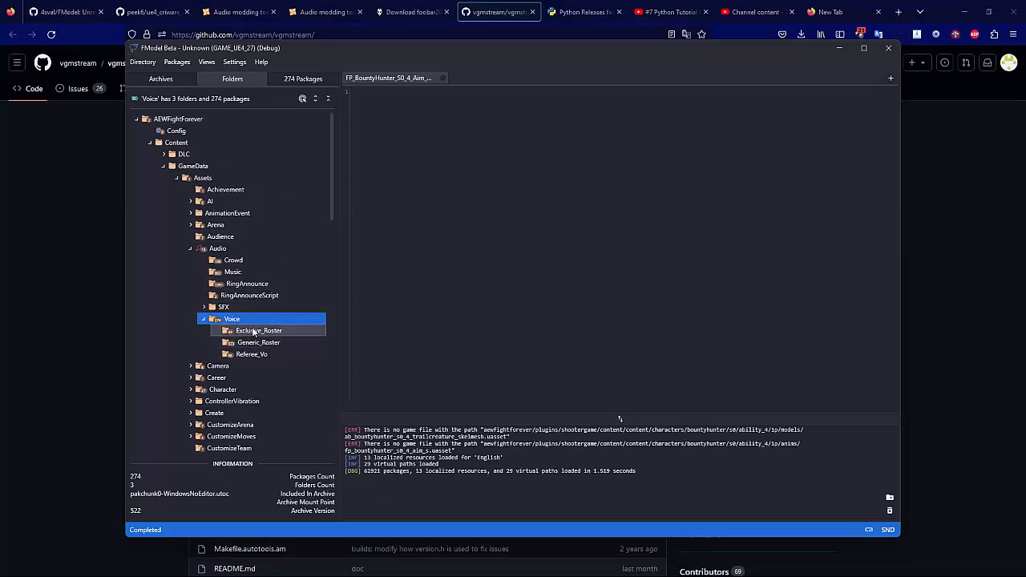
{"action": "double_click", "coordinate": [263, 354]}
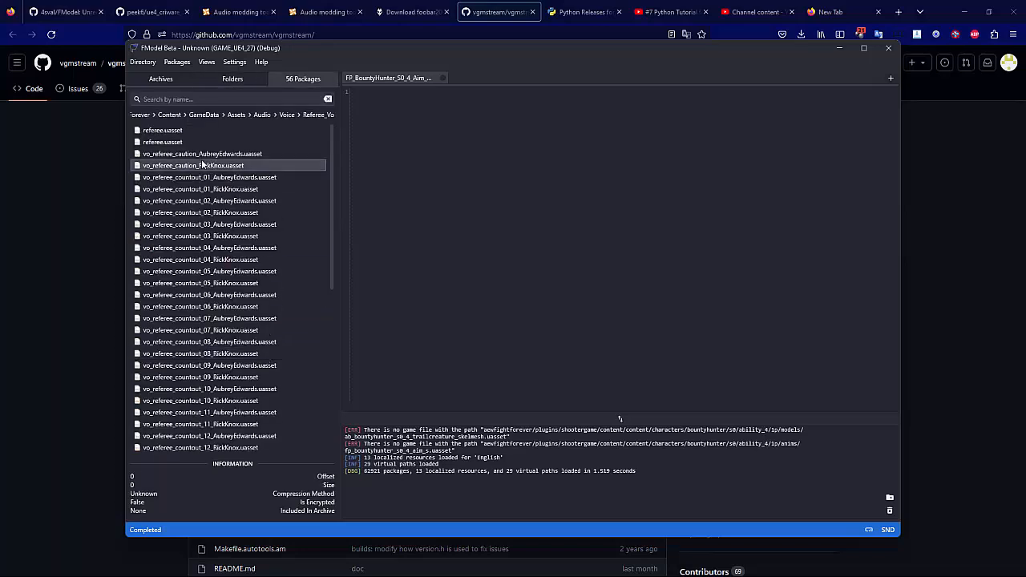
{"action": "left_click", "coordinate": [173, 132]}
{"action": "right_click", "coordinate": [175, 133]}
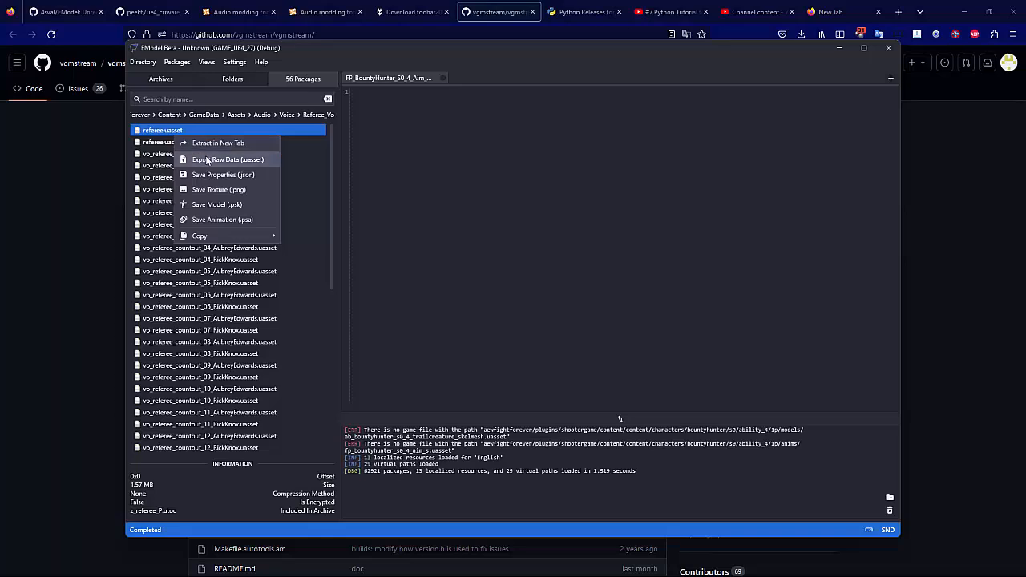
Step: Return to the folder tree and check the output directory in the general settings
{"action": "left_click", "coordinate": [287, 115]}
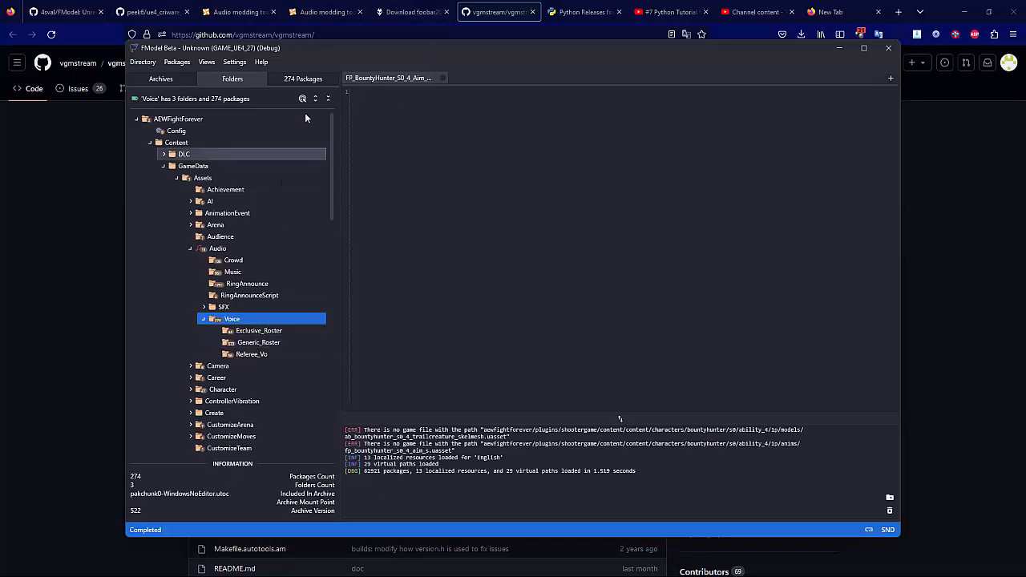
{"action": "left_click", "coordinate": [238, 63]}
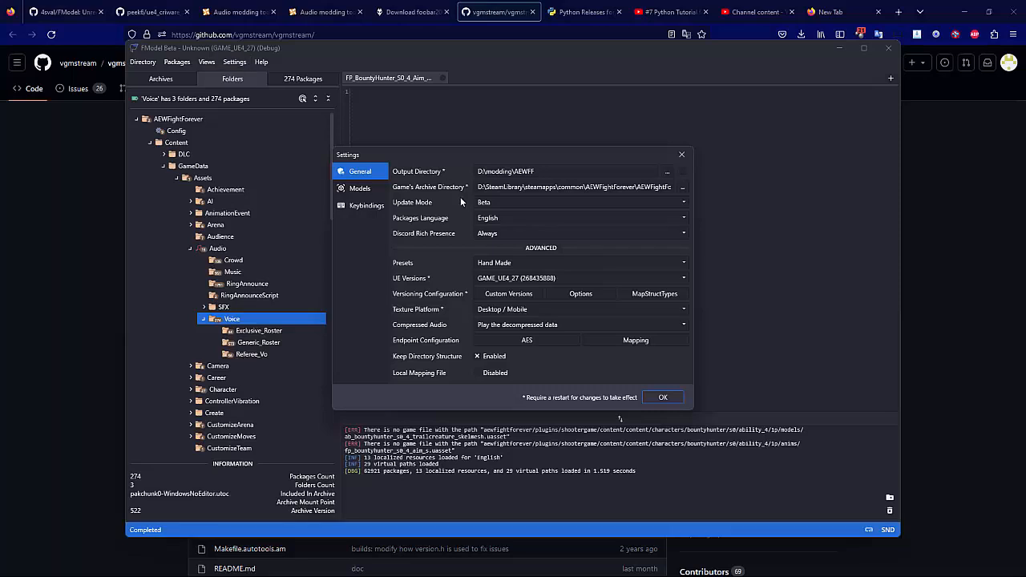
{"action": "key", "text": "Escape"}
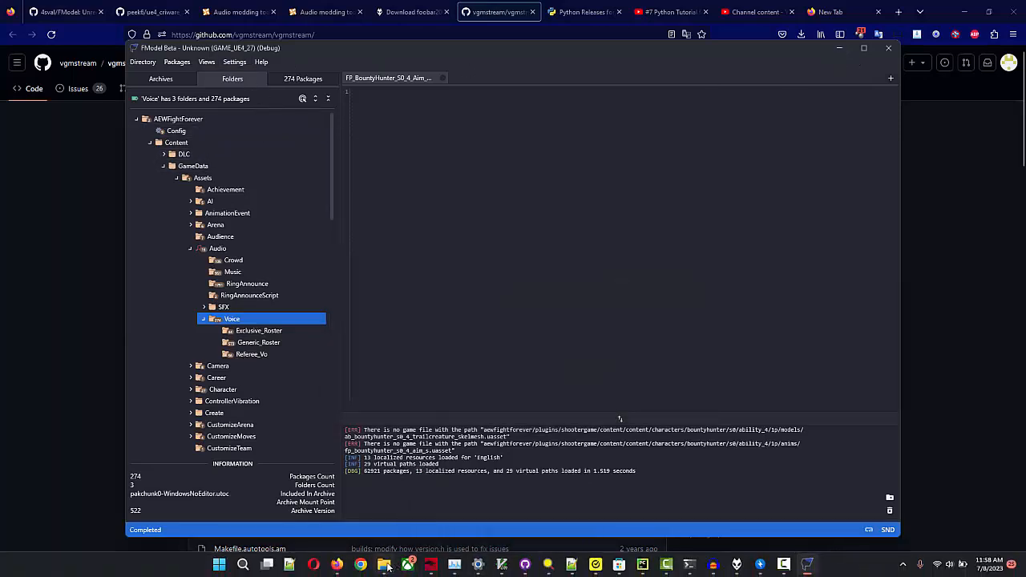
Step: In File Explorer, browse Exports to AEWFightForever > Content > GameData > Assets > Audio and place the window beside FModel's folder tree
{"action": "mouse_move", "coordinate": [384, 564]}
{"action": "left_click", "coordinate": [384, 528]}
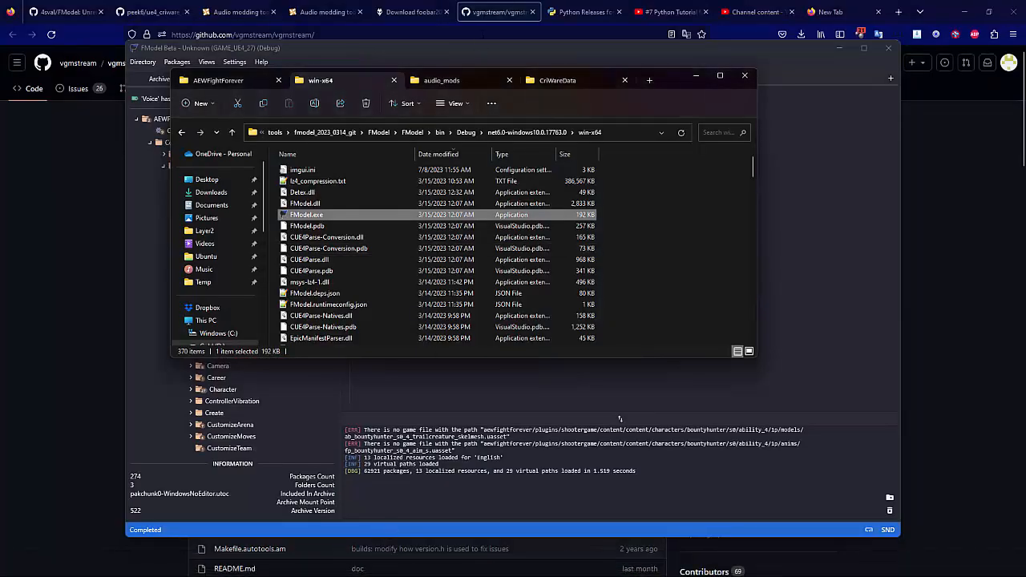
{"action": "left_click", "coordinate": [553, 81]}
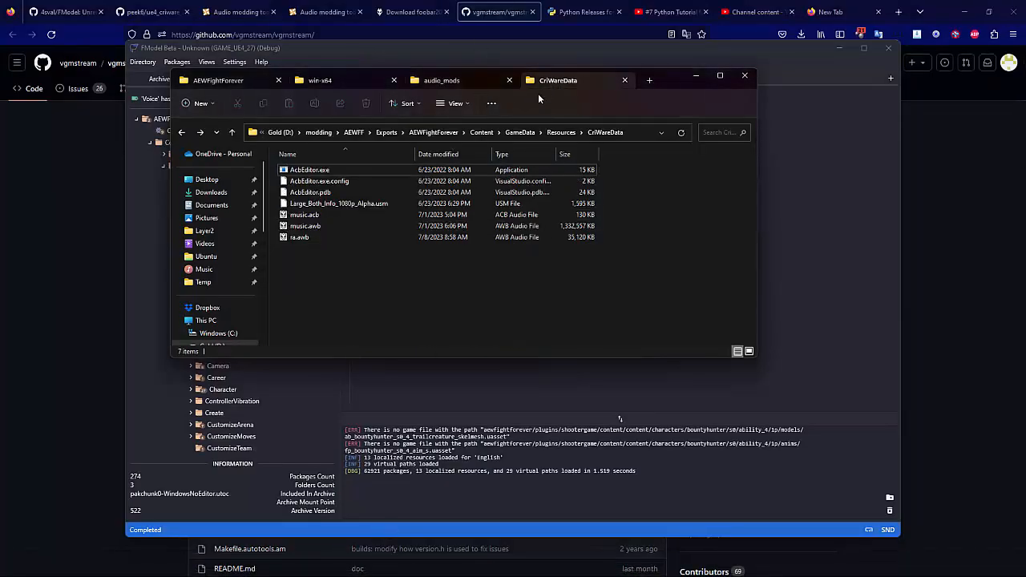
{"action": "left_click", "coordinate": [386, 132]}
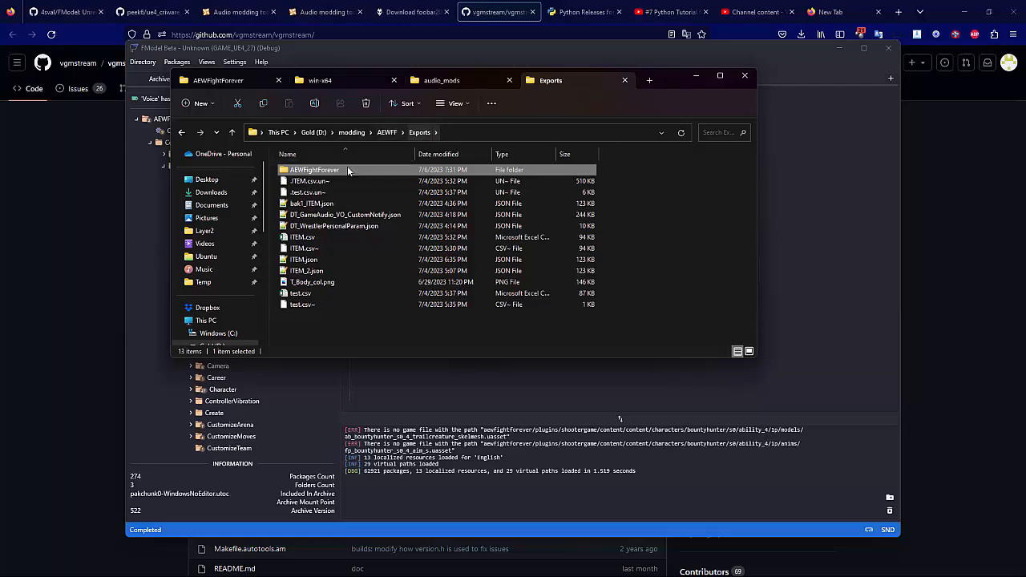
{"action": "double_click", "coordinate": [338, 169]}
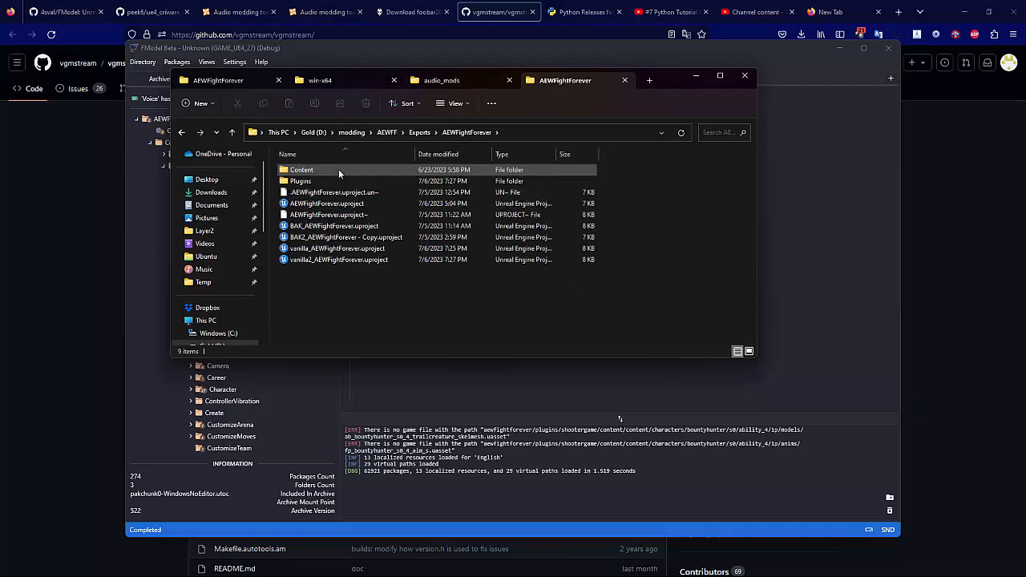
{"action": "double_click", "coordinate": [338, 169]}
{"action": "double_click", "coordinate": [339, 169]}
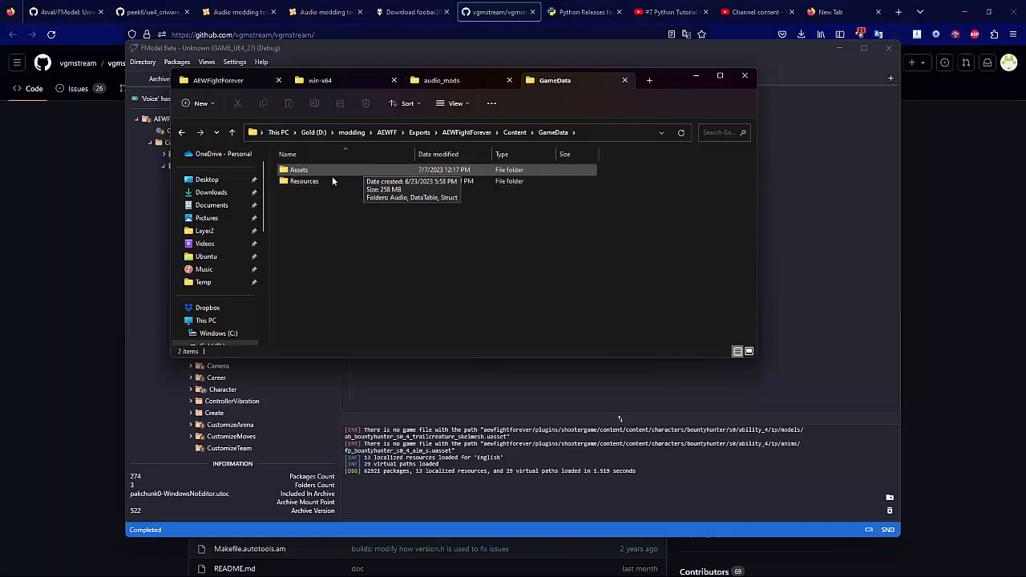
{"action": "double_click", "coordinate": [330, 169]}
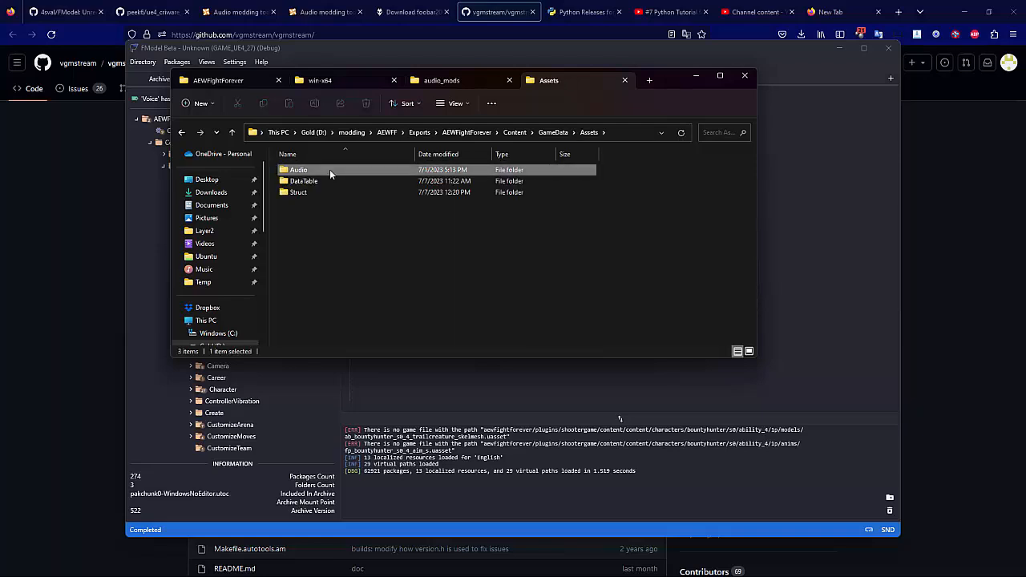
{"action": "double_click", "coordinate": [329, 170]}
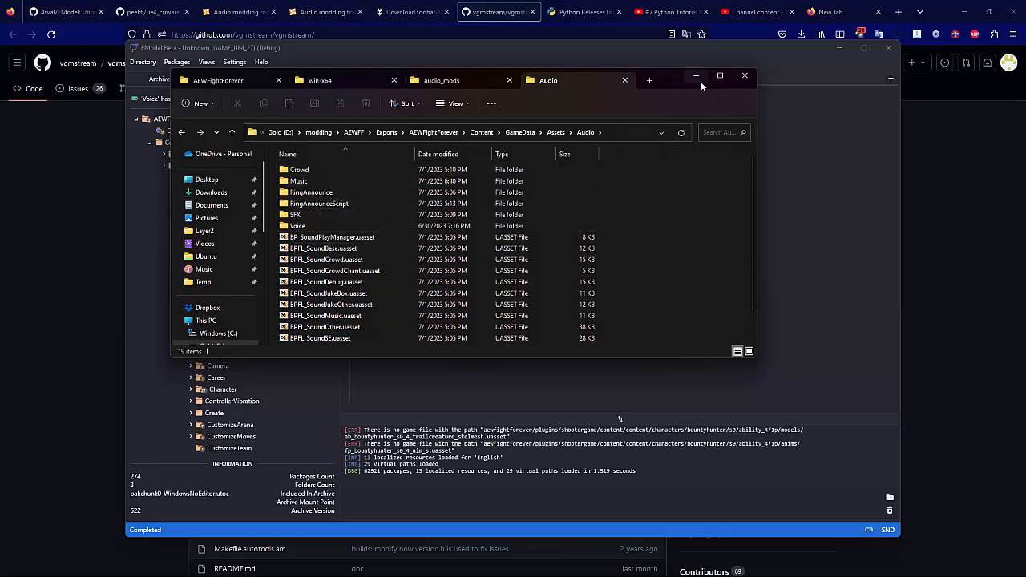
{"action": "left_click_drag", "start_coordinate": [673, 81], "coordinate": [832, 169]}
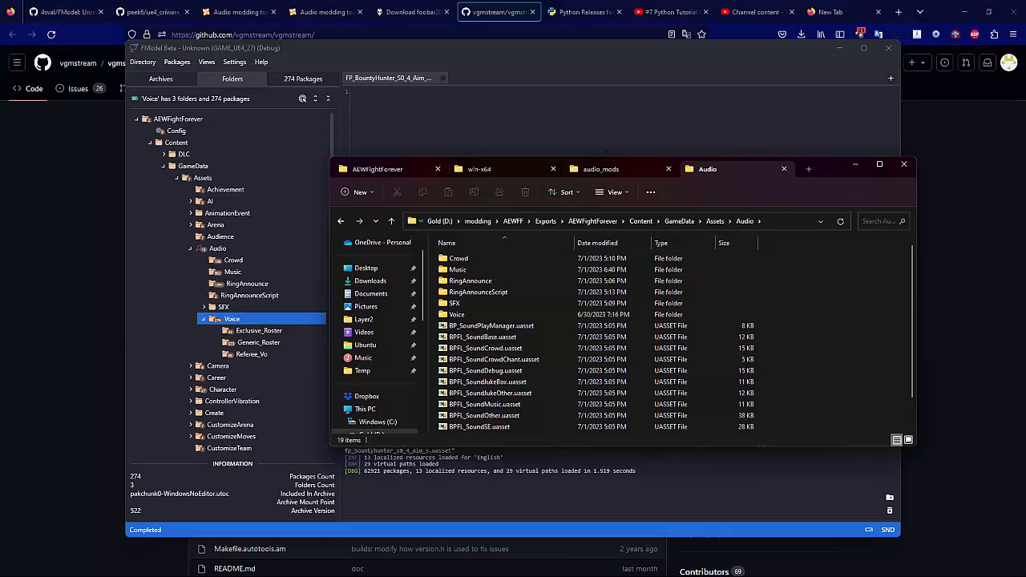
Step: View the ue4_criware_audio_modder files page on Nexus Mods and return to the audio_mods folder in File Explorer
{"action": "left_click", "coordinate": [609, 168]}
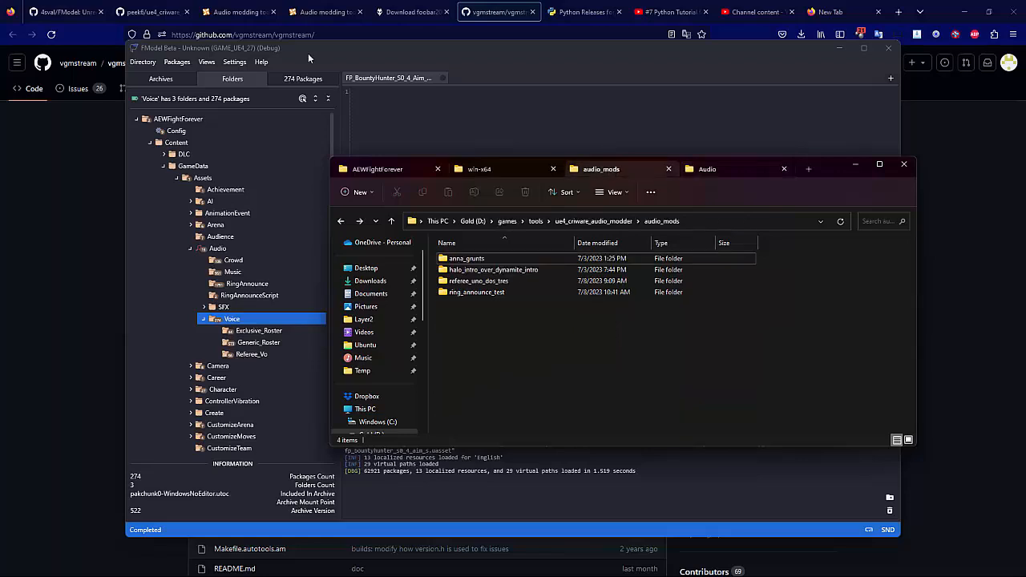
{"action": "left_click", "coordinate": [236, 11]}
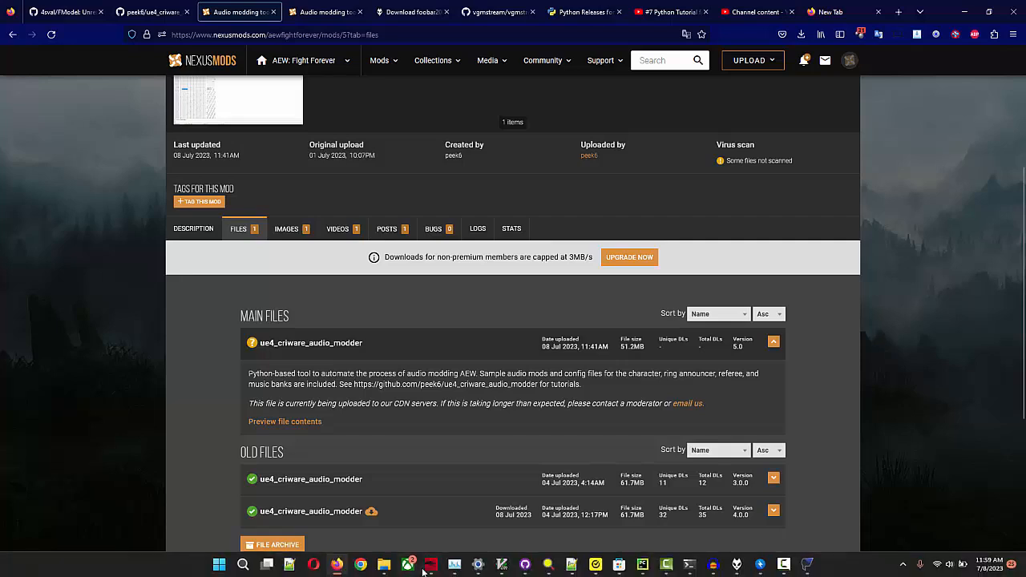
{"action": "mouse_move", "coordinate": [384, 557]}
{"action": "left_click", "coordinate": [380, 535]}
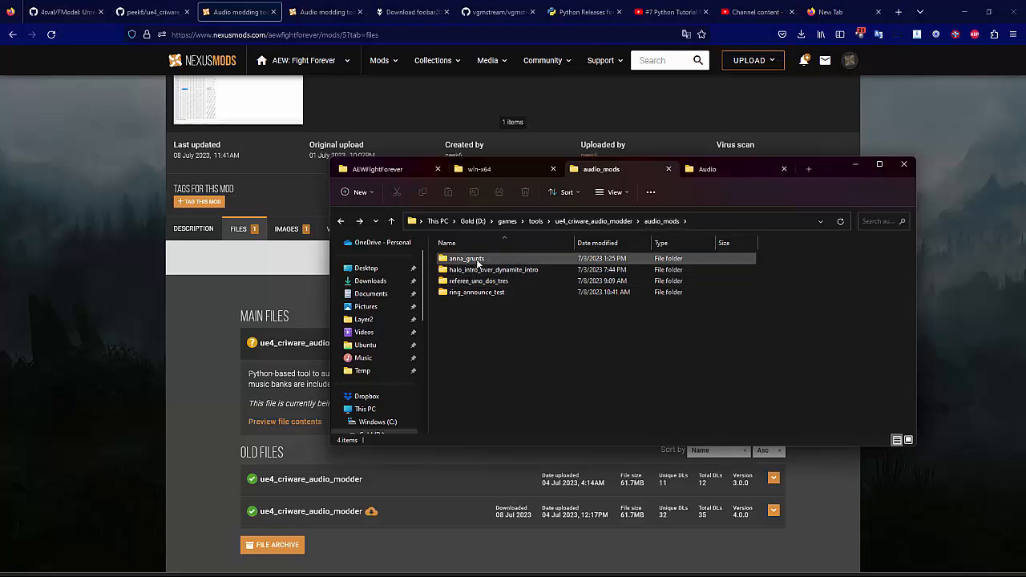
Step: Open config.json from the halo_intro_over_dynamite_intro mod in Notepad++ and examine its bank, HCA track and replacement WAV entries
{"action": "double_click", "coordinate": [498, 271]}
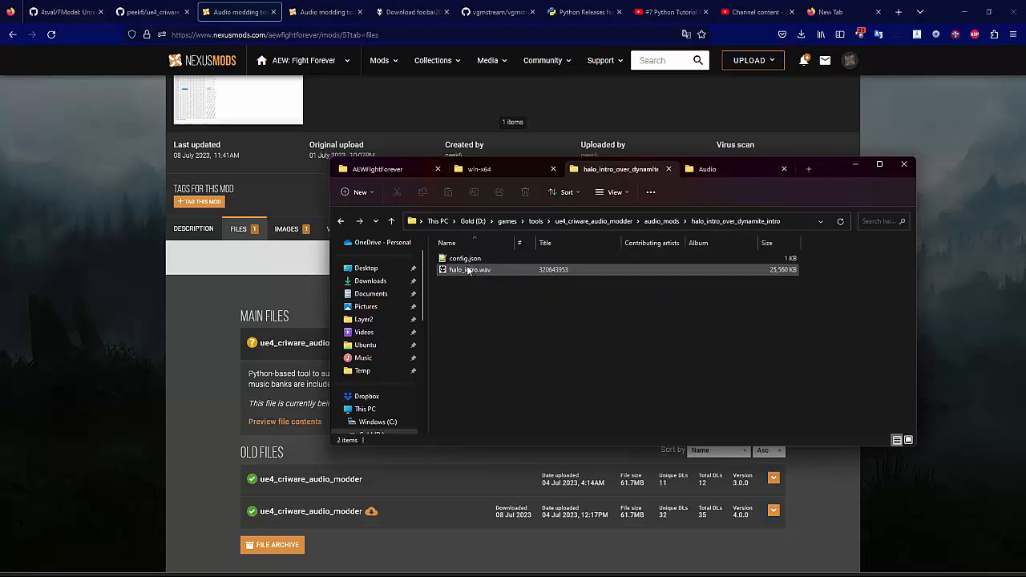
{"action": "left_click", "coordinate": [468, 260]}
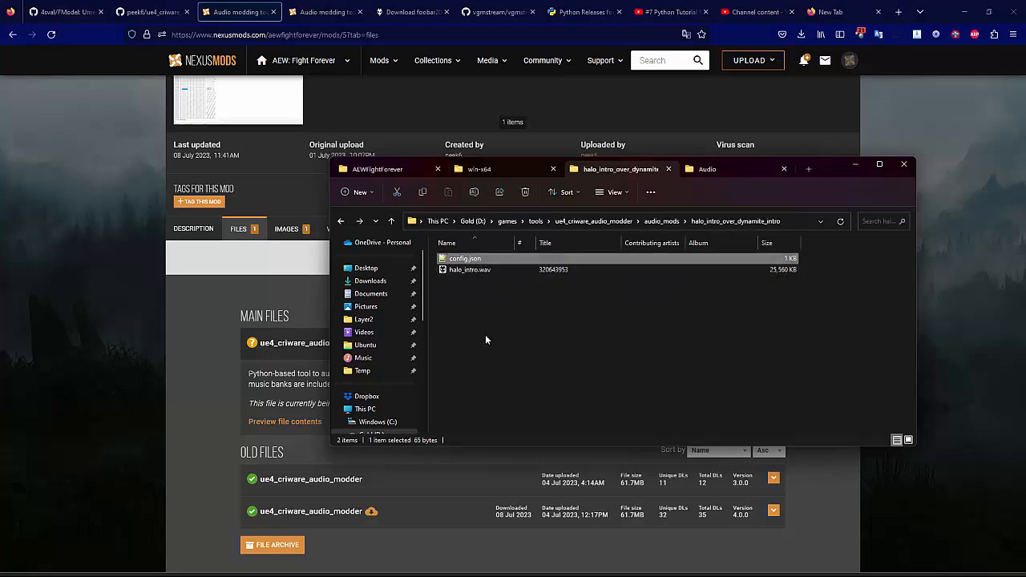
{"action": "double_click", "coordinate": [475, 259]}
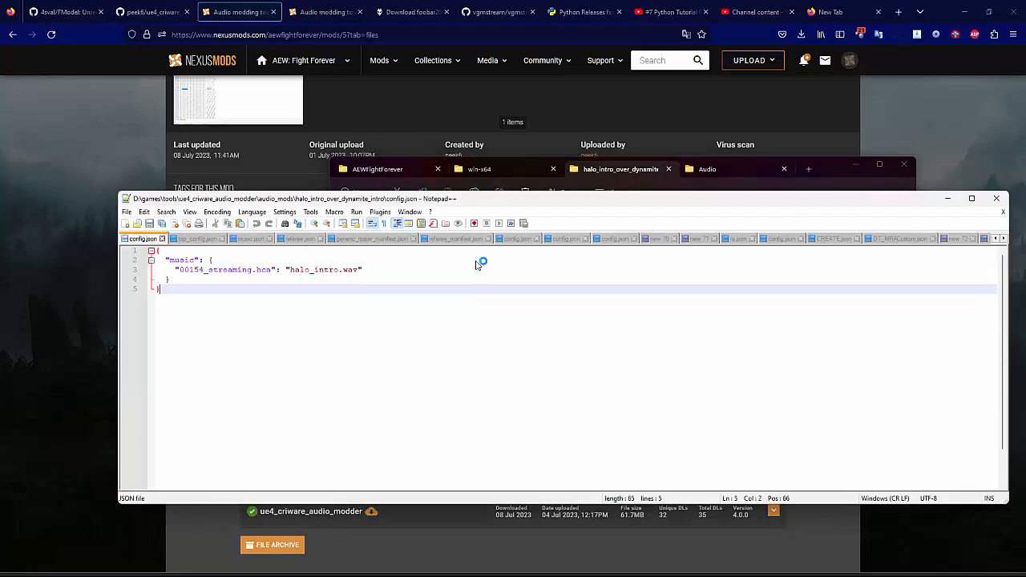
{"action": "double_click", "coordinate": [174, 260]}
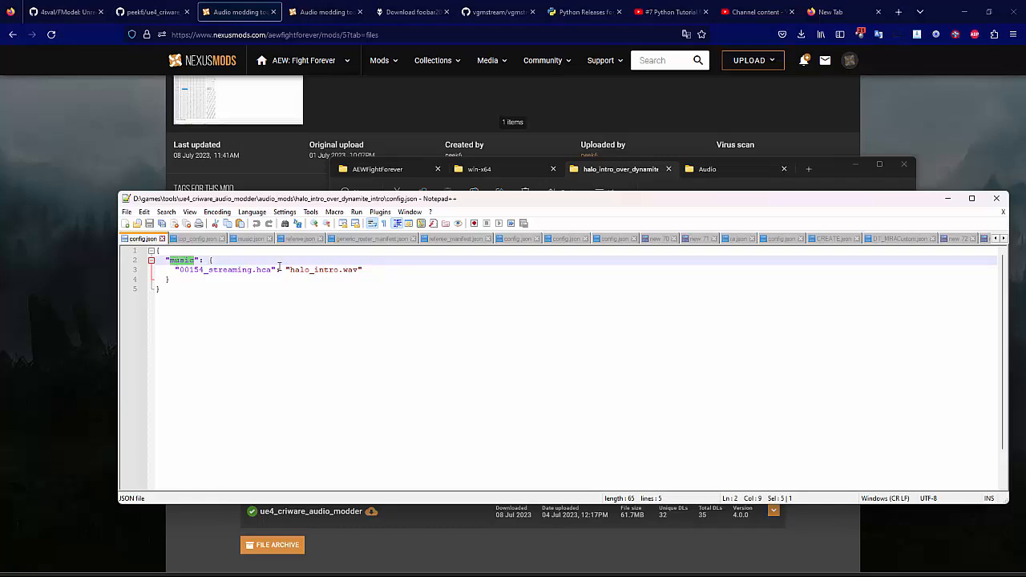
{"action": "double_click", "coordinate": [221, 270]}
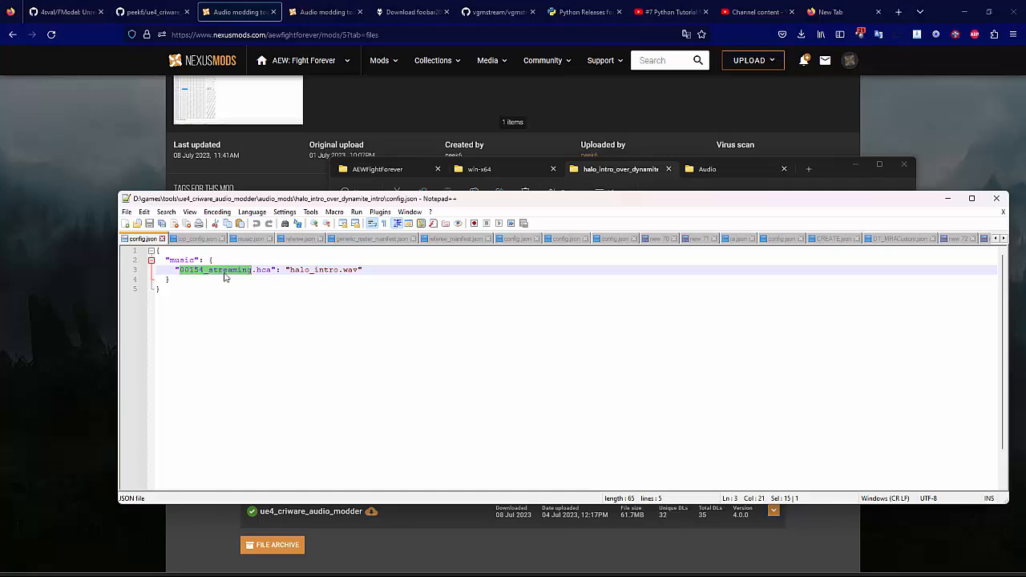
{"action": "double_click", "coordinate": [327, 270]}
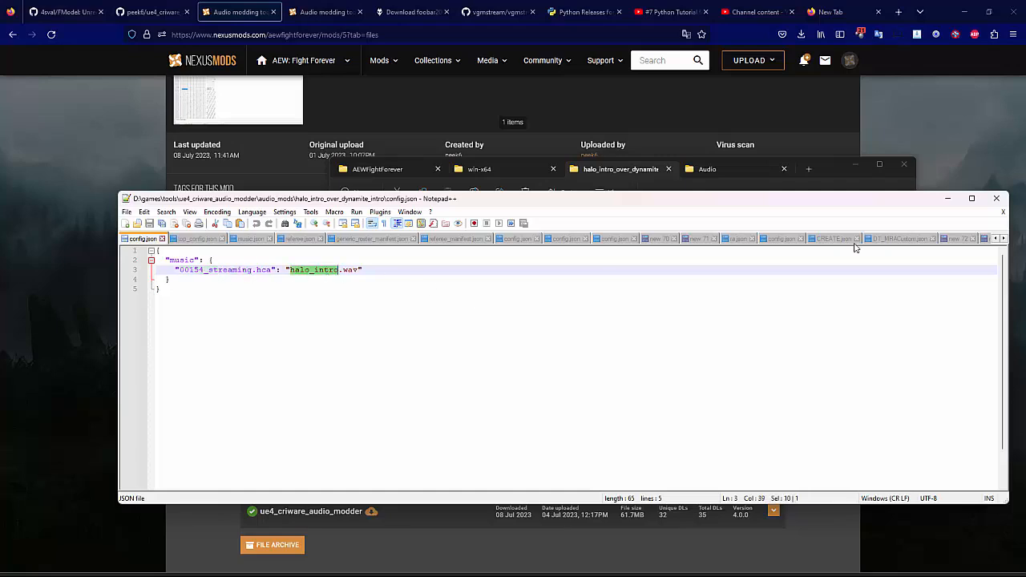
{"action": "left_click", "coordinate": [947, 199]}
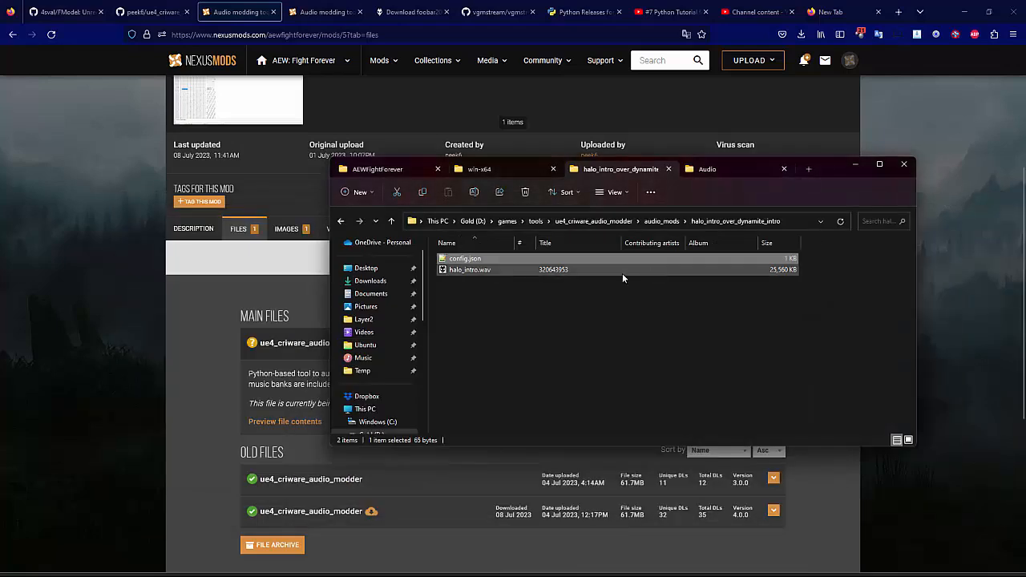
Step: Go up to the ue4_criware_audio_modder folder in a maximized File Explorer and open top_config.json in Notepad++
{"action": "left_click", "coordinate": [619, 225]}
{"action": "key", "text": "super+Up"}
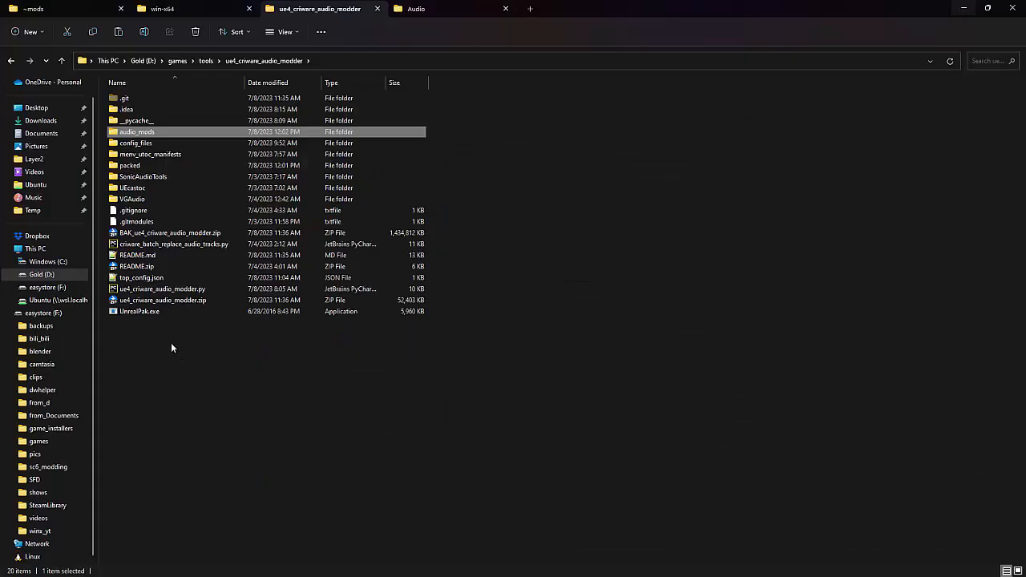
{"action": "double_click", "coordinate": [160, 278]}
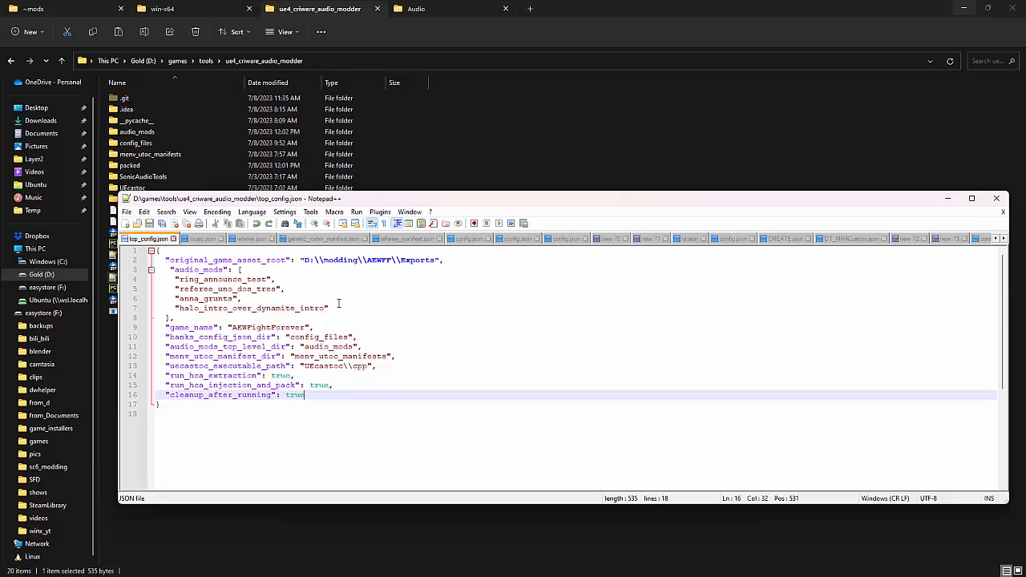
Step: Add the entry "new_audio_mod1" to the audio_mods list after "halo_intro_over_dynamite_intro"
{"action": "left_click", "coordinate": [336, 308]}
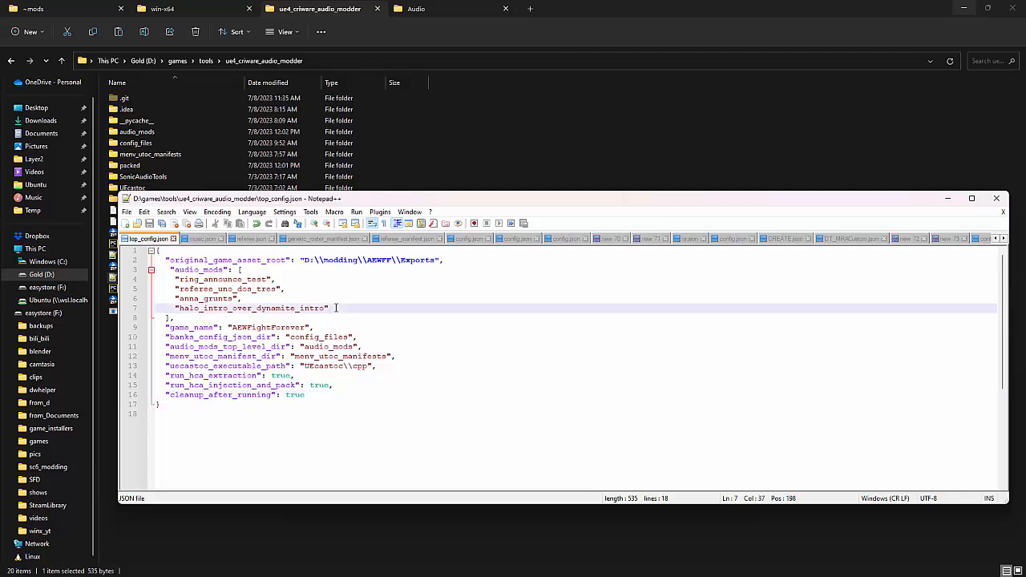
{"action": "type", "text": ","}
{"action": "key", "text": "Return"}
{"action": "type", "text": "\"new"}
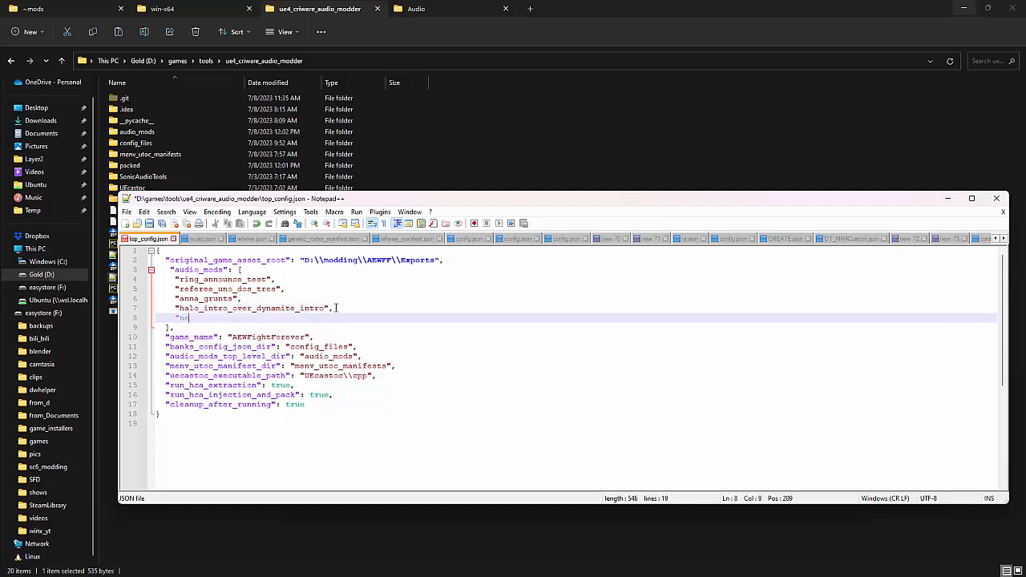
{"action": "type", "text": "_audio_mods"}
{"action": "key", "text": "BackSpace"}
{"action": "type", "text": "\""}
Step: Duplicate the "new_audio_mod1" entry onto a new line below it, separating the two with a comma
{"action": "key", "text": "End"}
{"action": "key", "text": "shift+Left"}
{"action": "key", "text": "shift+Left"}
{"action": "key", "text": "shift+Left"}
{"action": "key", "text": "shift+Left"}
{"action": "key", "text": "shift+Left"}
{"action": "key", "text": "shift+Left"}
{"action": "key", "text": "shift+Left"}
{"action": "key", "text": "shift+Left"}
{"action": "key", "text": "shift+Left"}
{"action": "key", "text": "shift+Left"}
{"action": "key", "text": "shift+Left"}
{"action": "key", "text": "shift+Left"}
{"action": "key", "text": "shift+Left"}
{"action": "key", "text": "shift+Left"}
{"action": "key", "text": "shift+Left"}
{"action": "key", "text": "shift+Left"}
{"action": "key", "text": "ctrl+c"}
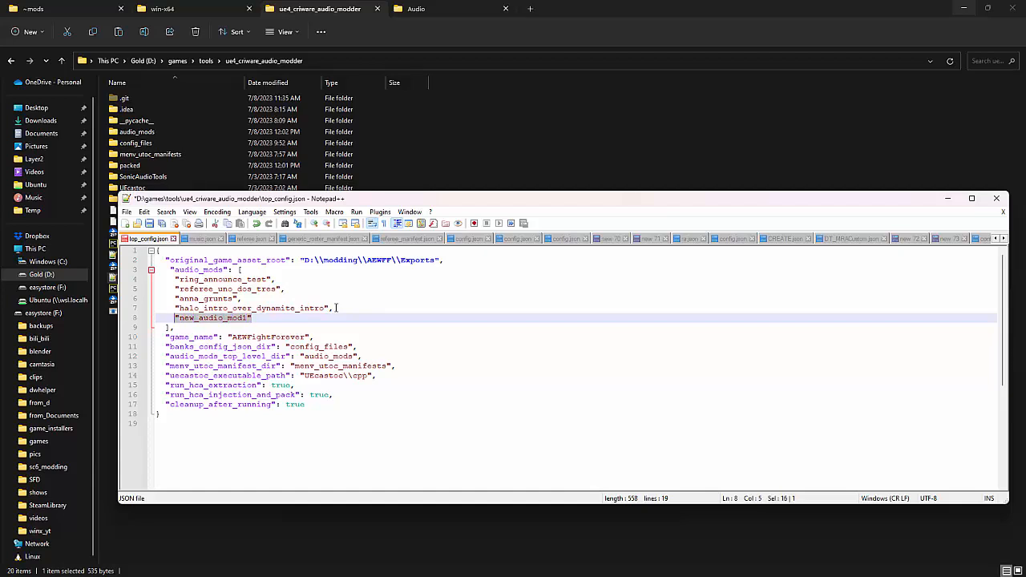
{"action": "key", "text": "End"}
{"action": "type", "text": ","}
{"action": "key", "text": "Return"}
{"action": "key", "text": "ctrl+v"}
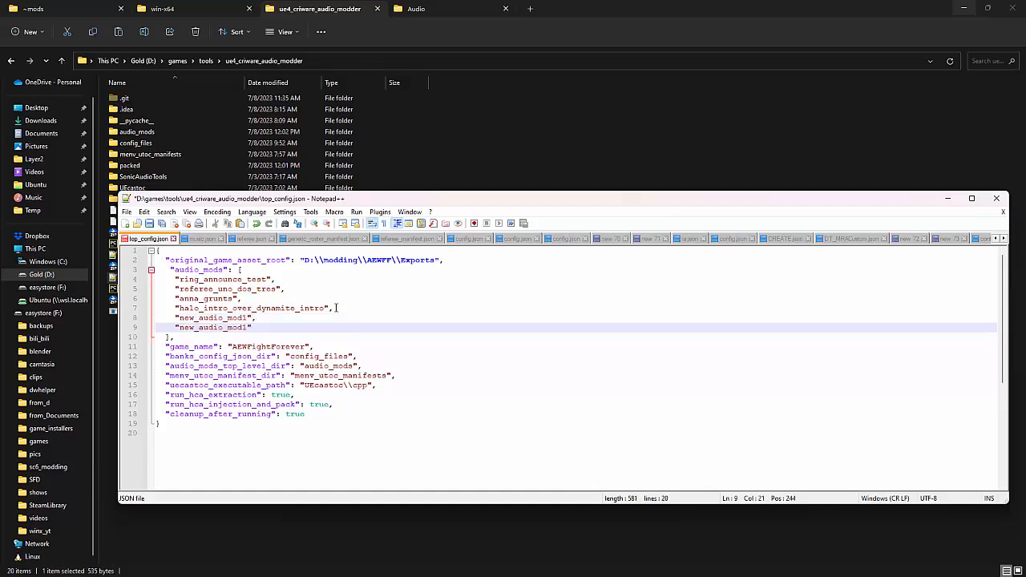
Step: Add a third "new_audio_mod1" entry at the end of the audio_mods list, separated by a comma
{"action": "type", "text": ","}
{"action": "key", "text": "Return"}
{"action": "key", "text": "ctrl+v"}
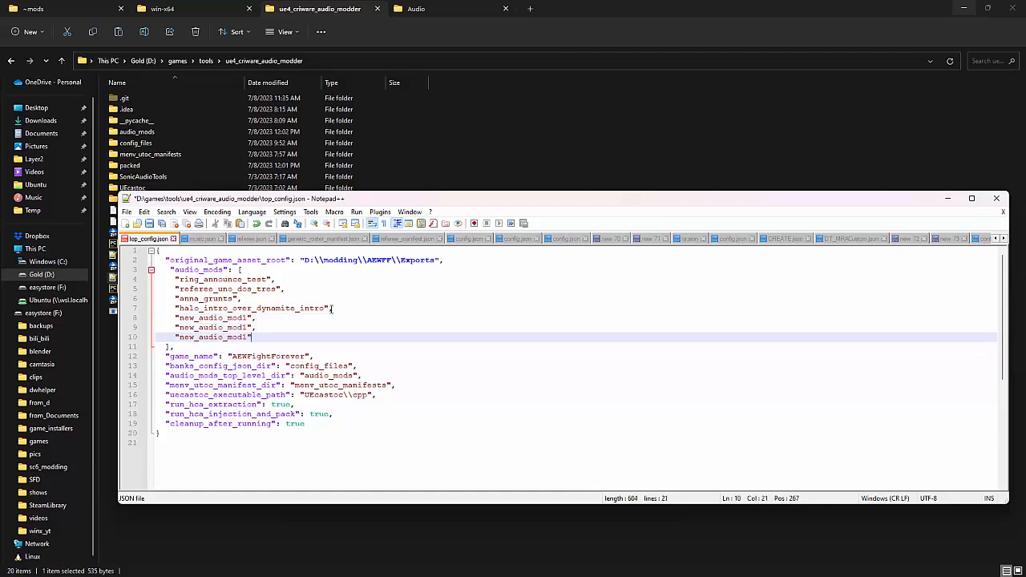
{"action": "left_click_drag", "start_coordinate": [256, 339], "coordinate": [133, 337]}
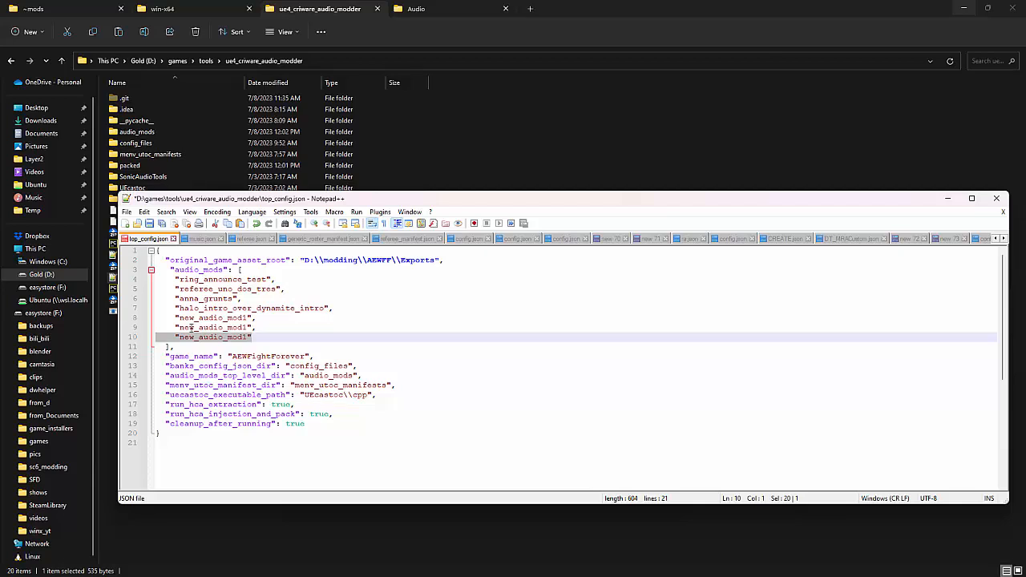
{"action": "left_click_drag", "start_coordinate": [255, 337], "coordinate": [128, 319]}
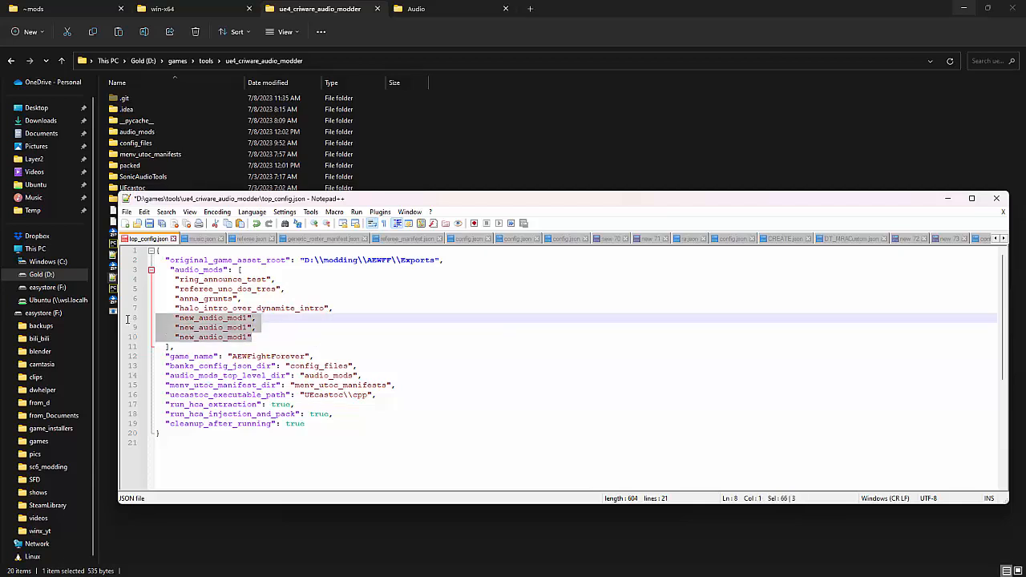
Step: Rename the second of the three duplicate entries to "new_audio_mod2" and the third to "new_audio_mod3"
{"action": "left_click", "coordinate": [227, 329]}
{"action": "key", "text": "BackSpace"}
{"action": "type", "text": "2"}
{"action": "key", "text": "Down"}
{"action": "key", "text": "Down"}
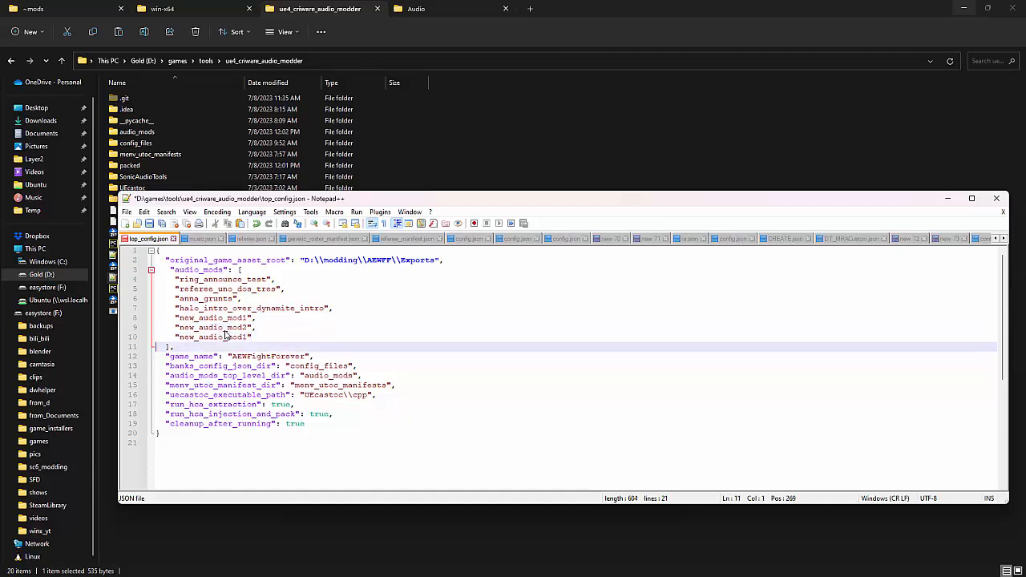
{"action": "key", "text": "Up"}
{"action": "key", "text": "BackSpace"}
{"action": "type", "text": "3"}
Step: Move the three new_audio_mod entries to the start of the audio_mods list, removing the leftover comma after "halo_intro_over_dynamite_intro"
{"action": "key", "text": "Right"}
{"action": "key", "text": "shift+Up"}
{"action": "key", "text": "shift+Up"}
{"action": "key", "text": "shift+Left"}
{"action": "key", "text": "shift+Left"}
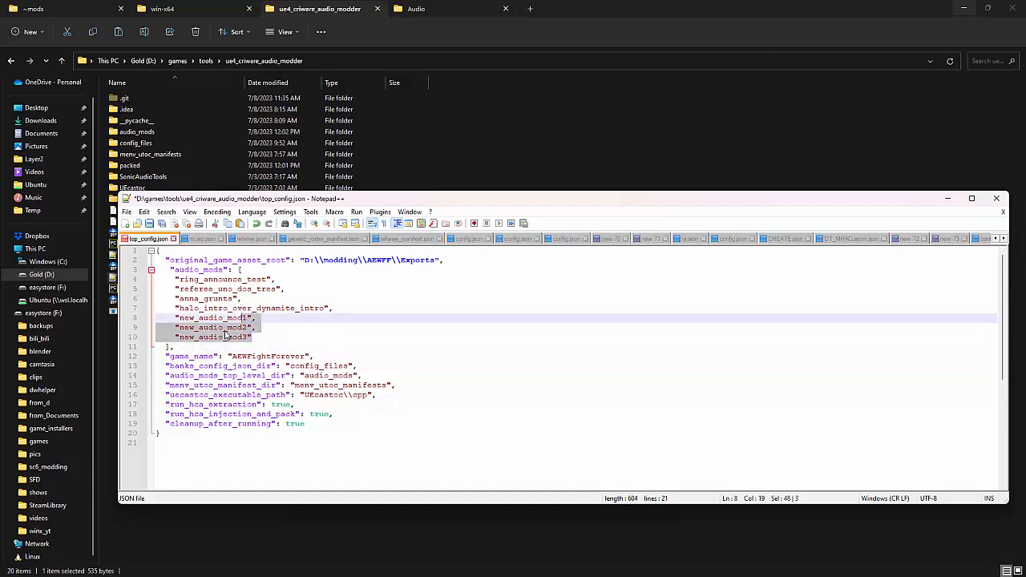
{"action": "key", "text": "shift+Left"}
{"action": "key", "text": "shift+Left"}
{"action": "key", "text": "shift+Left"}
{"action": "key", "text": "shift+Left"}
{"action": "key", "text": "shift+Left"}
{"action": "key", "text": "shift+Left"}
{"action": "key", "text": "shift+Left"}
{"action": "key", "text": "shift+Left"}
{"action": "key", "text": "shift+Left"}
{"action": "key", "text": "shift+Left"}
{"action": "key", "text": "shift+Left"}
{"action": "key", "text": "shift+Left"}
{"action": "key", "text": "shift+Left"}
{"action": "key", "text": "shift+Left"}
{"action": "key", "text": "shift+Left"}
{"action": "key", "text": "shift+Left"}
{"action": "key", "text": "shift+Left"}
{"action": "key", "text": "ctrl+c"}
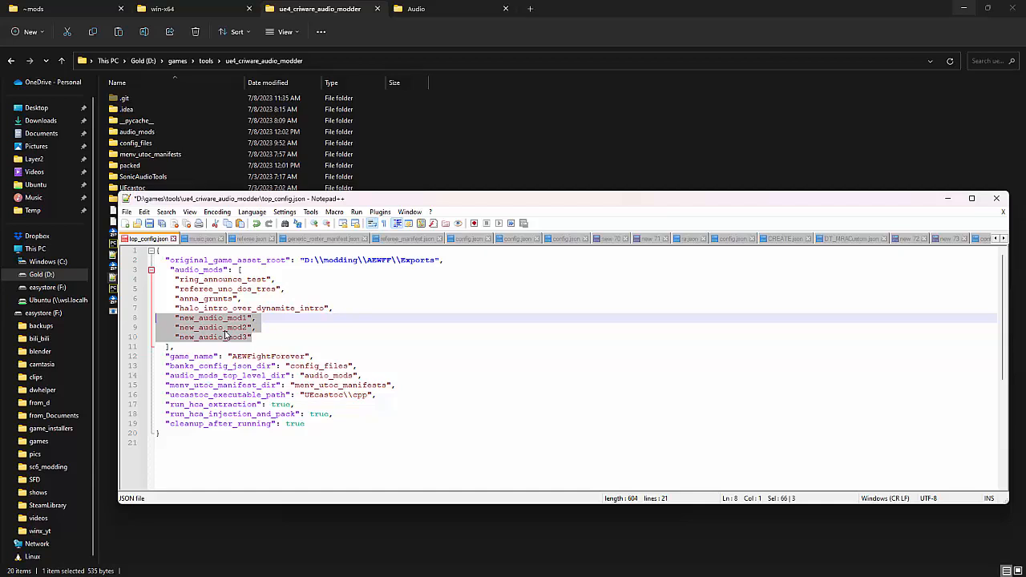
{"action": "key", "text": "BackSpace"}
{"action": "key", "text": "BackSpace"}
{"action": "key", "text": "BackSpace"}
{"action": "key", "text": "Up"}
{"action": "key", "text": "Up"}
{"action": "key", "text": "Up"}
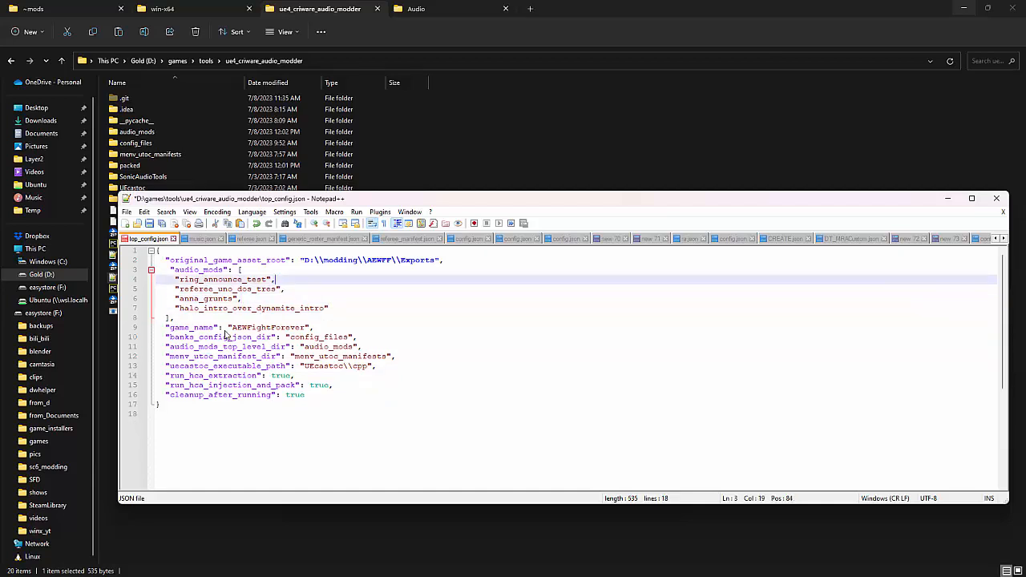
{"action": "key", "text": "ctrl+v"}
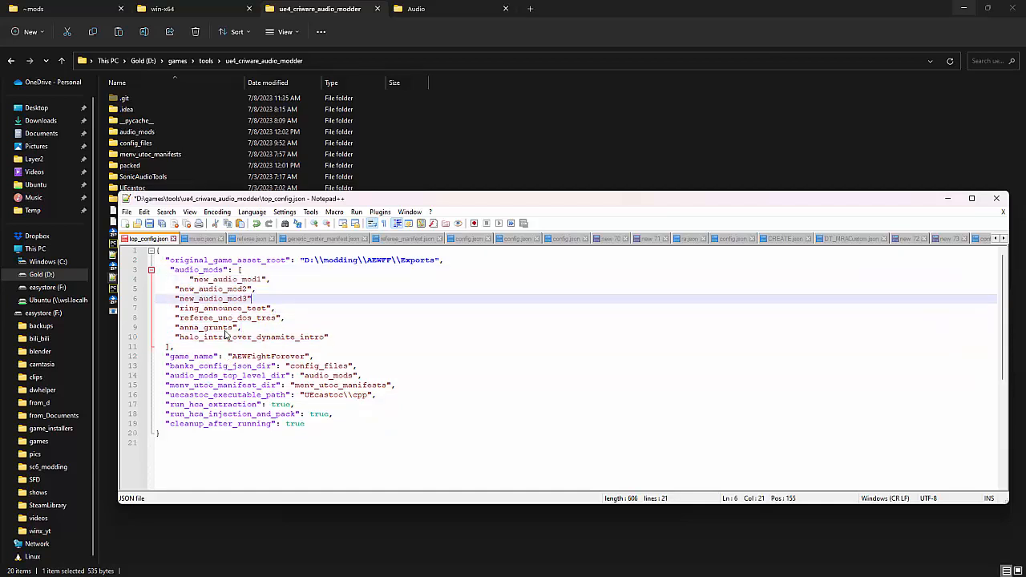
Step: Add a comma after "new_audio_mod3" and align the "new_audio_mod1" line's indentation with the other entries
{"action": "type", "text": "m"}
{"action": "key", "text": "BackSpace"}
{"action": "key", "text": "Up"}
{"action": "key", "text": "Up"}
{"action": "key", "text": "Home"}
{"action": "key", "text": "BackSpace"}
{"action": "key", "text": "BackSpace"}
{"action": "key", "text": "BackSpace"}
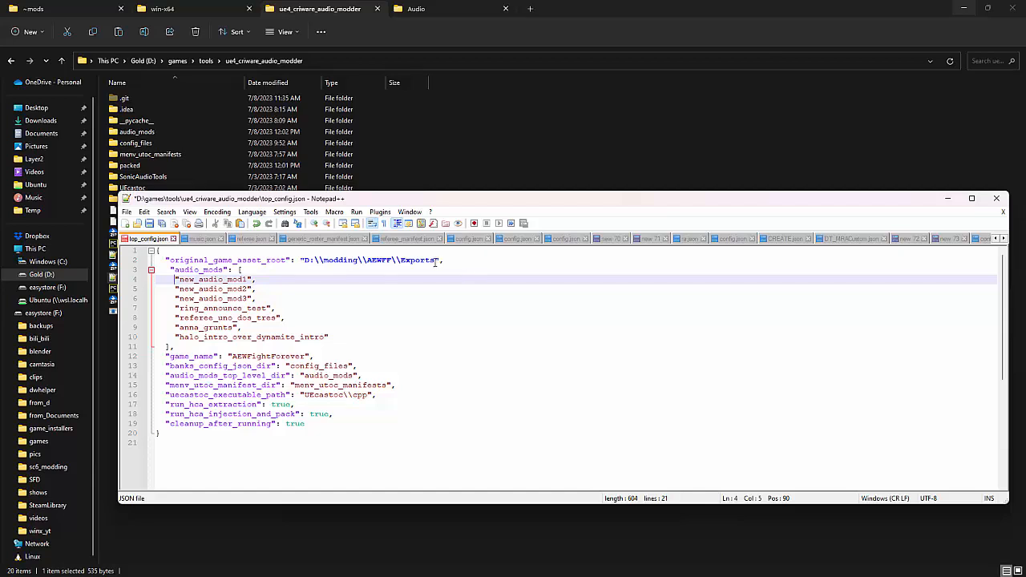
Step: Compare the original_game_asset_root path with the Exports folder in File Explorer, and return to the audio_mods list in top_config.json
{"action": "left_click_drag", "start_coordinate": [434, 261], "coordinate": [306, 258]}
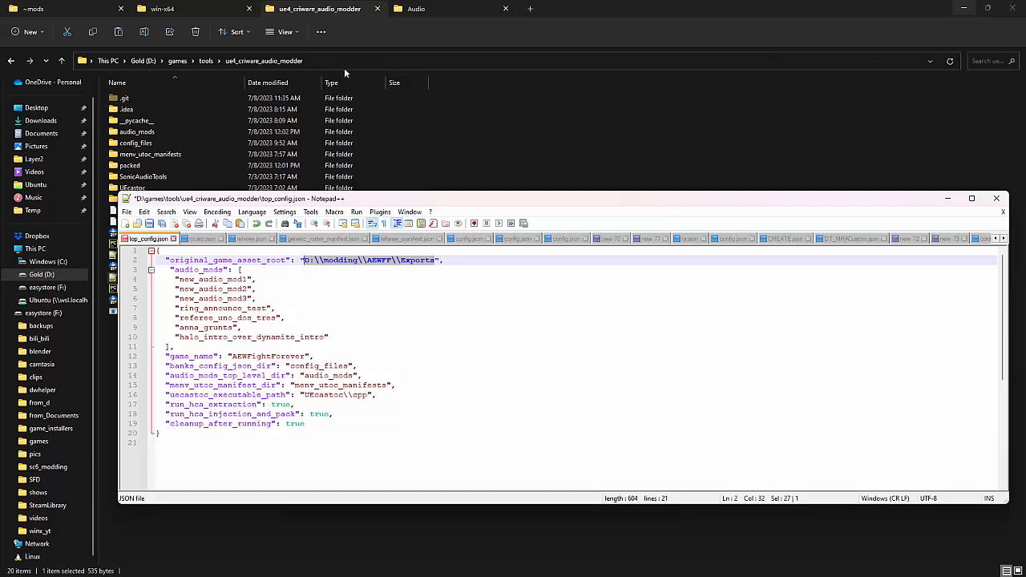
{"action": "left_click", "coordinate": [404, 8]}
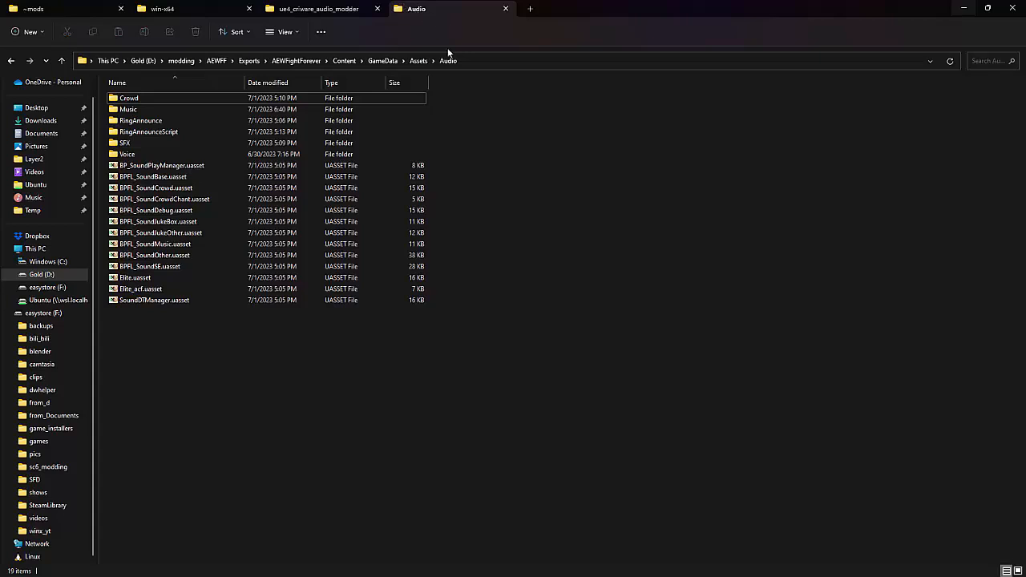
{"action": "left_click", "coordinate": [250, 60]}
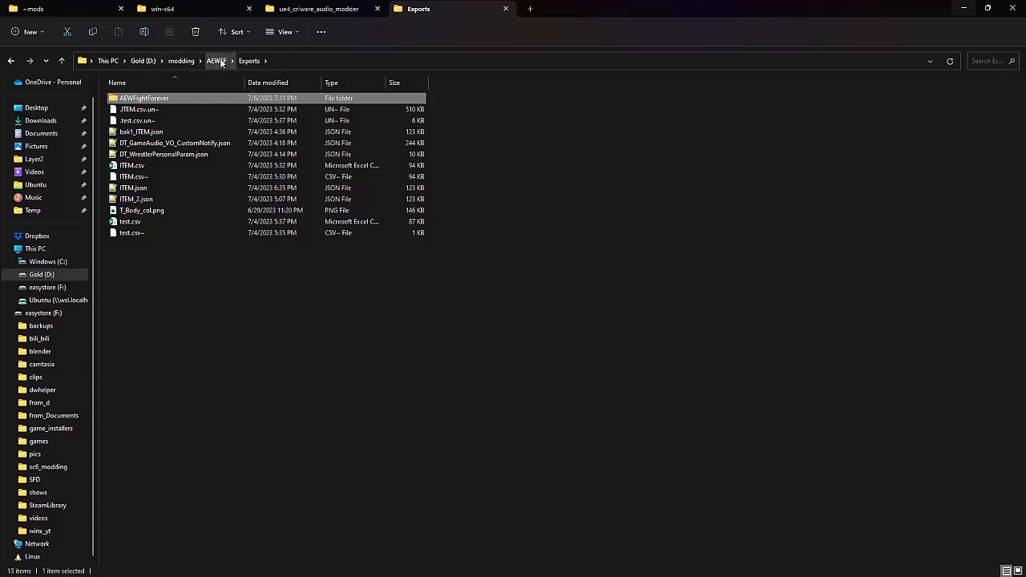
{"action": "left_click", "coordinate": [315, 9]}
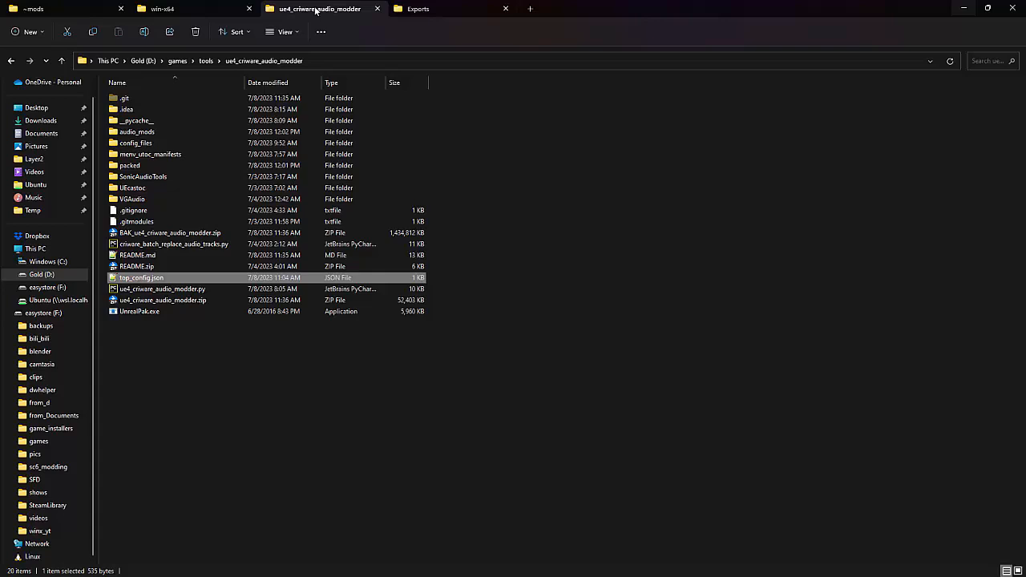
{"action": "double_click", "coordinate": [168, 278]}
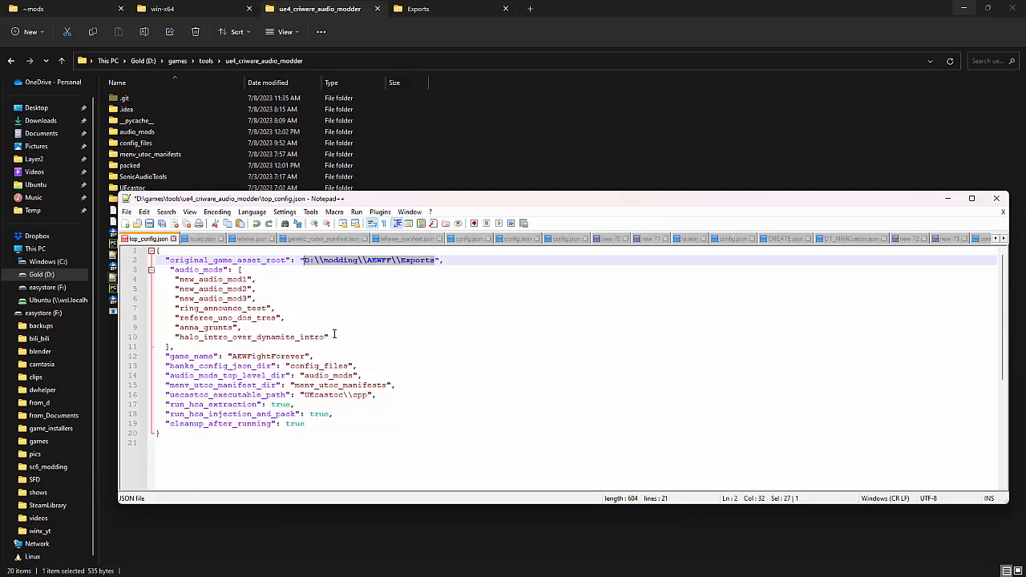
{"action": "left_click_drag", "start_coordinate": [334, 335], "coordinate": [156, 319]}
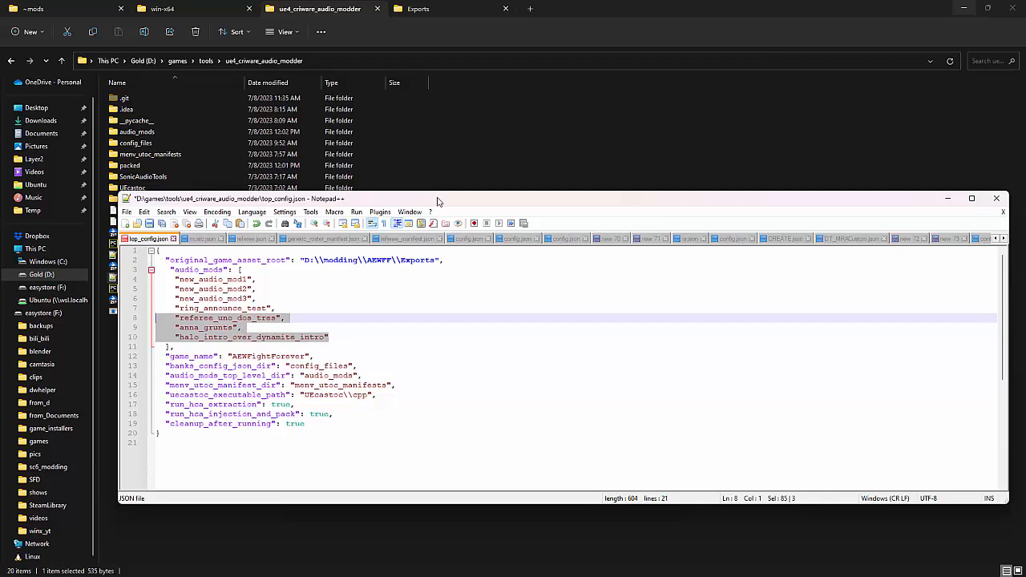
Step: Switch to File Explorer and locate the ue4_criware_audio_modder.py script in the ue4_criware_audio_modder folder
{"action": "left_click", "coordinate": [525, 163]}
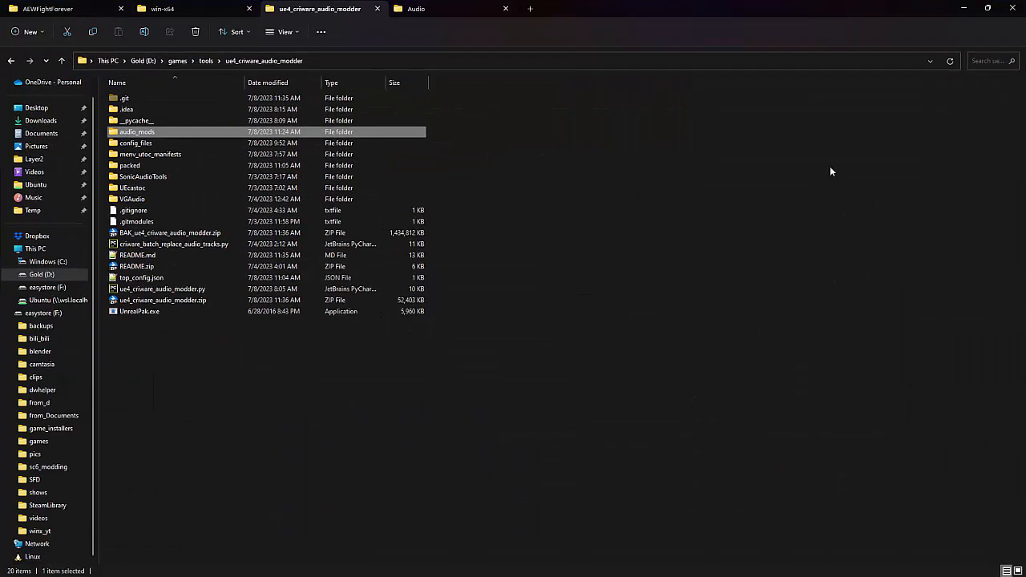
{"action": "left_click", "coordinate": [171, 293]}
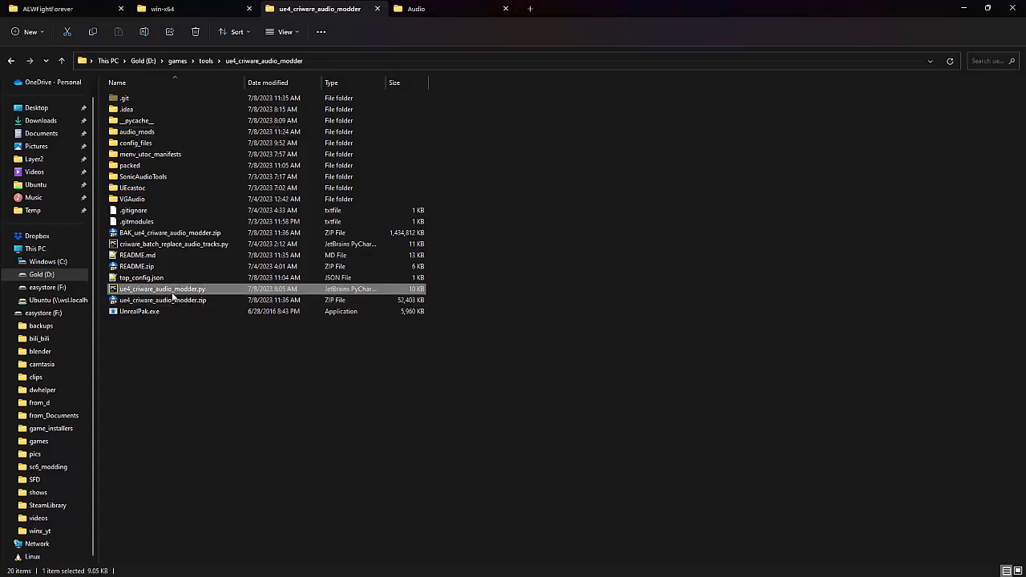
{"action": "right_click", "coordinate": [511, 222]}
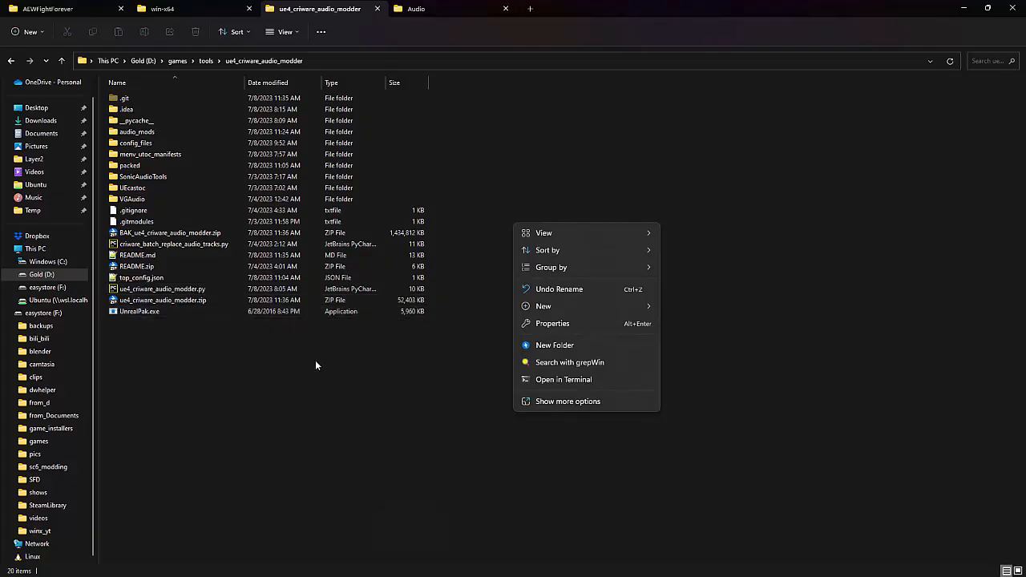
{"action": "key", "text": "Escape"}
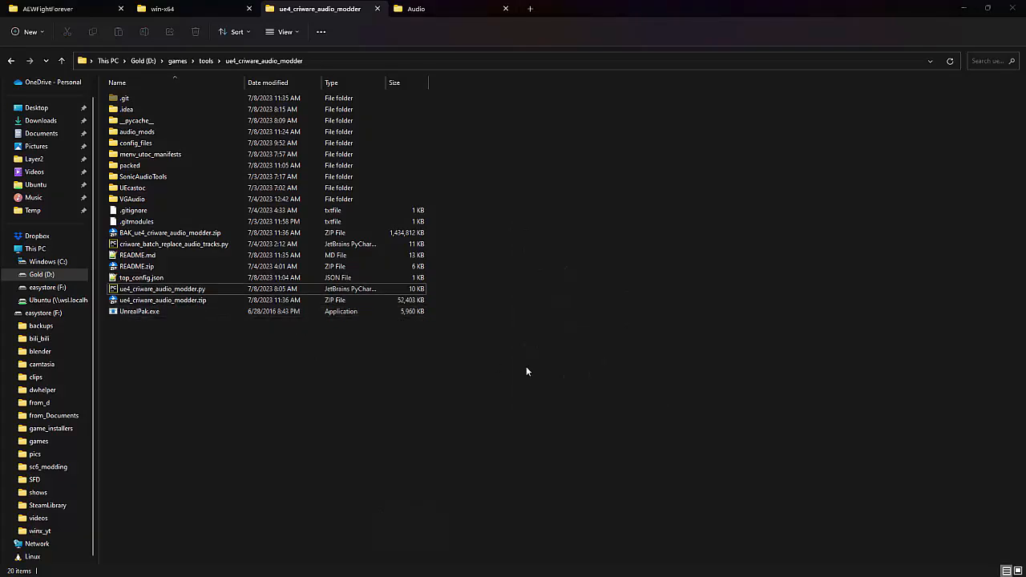
Step: View the Windows Terminal page in the Microsoft Store and return to the ue4_criware_audio_modder folder
{"action": "key", "text": "super"}
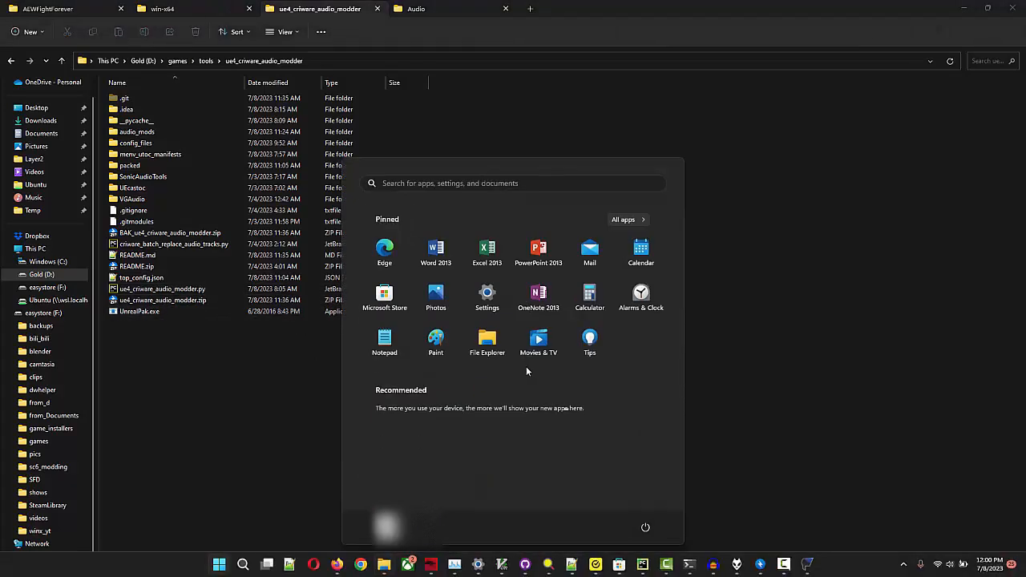
{"action": "left_click", "coordinate": [618, 565]}
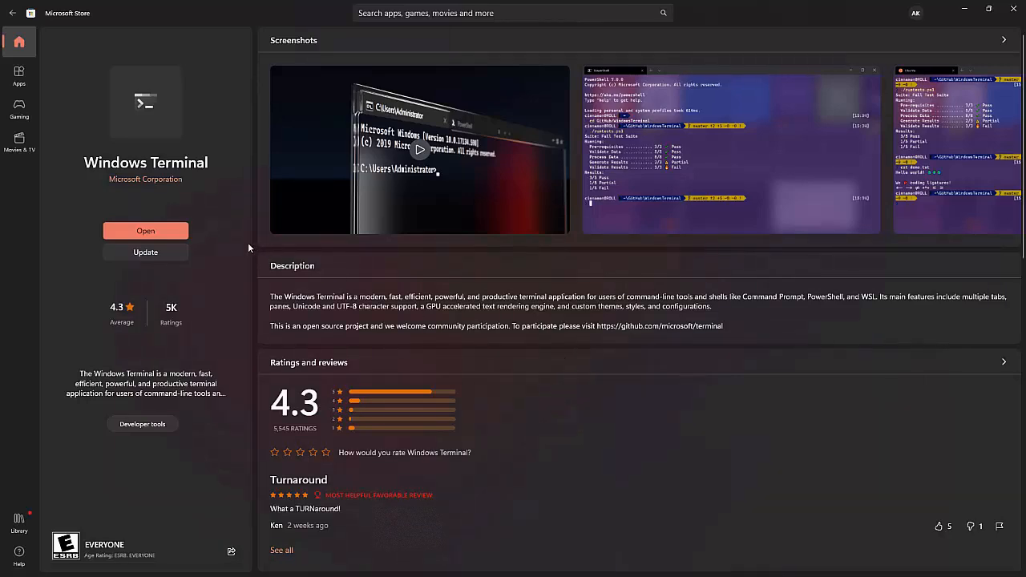
{"action": "left_click", "coordinate": [148, 231]}
{"action": "left_click", "coordinate": [966, 10]}
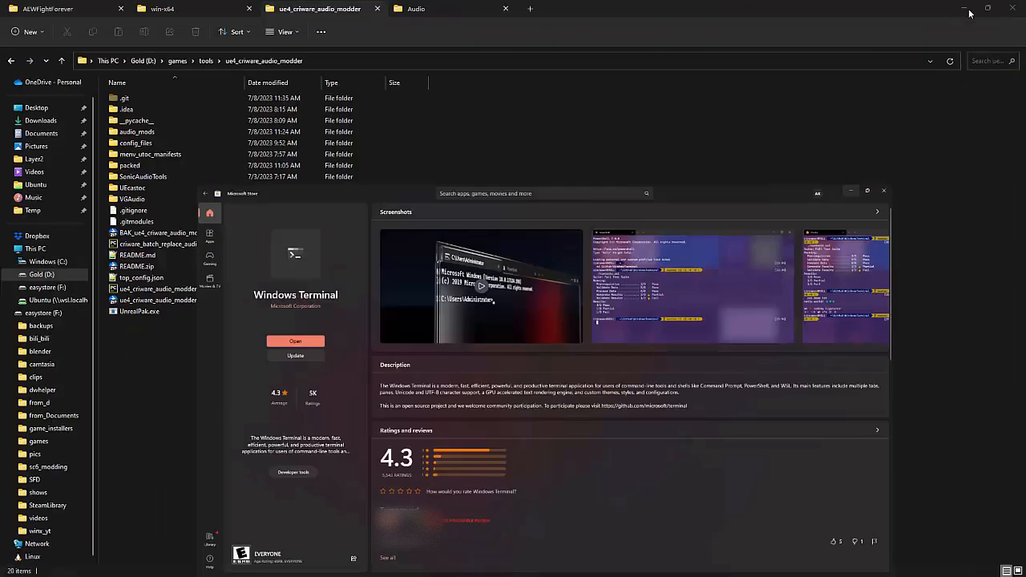
Step: Open the ue4_criware_audio_modder folder in Terminal and add a Developer PowerShell for VS 2019 (2) session beside Command Prompt
{"action": "right_click", "coordinate": [539, 229]}
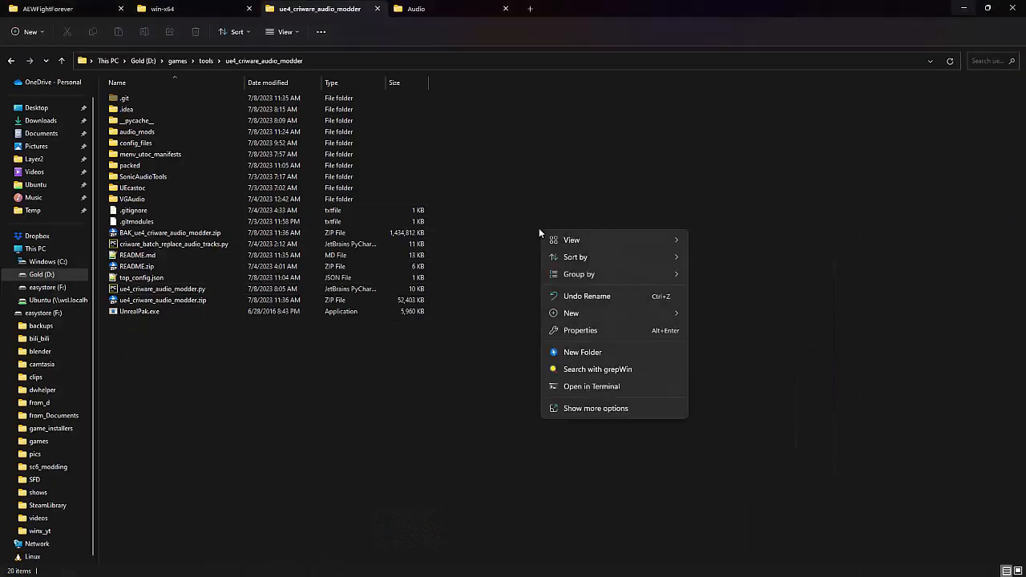
{"action": "left_click", "coordinate": [607, 386]}
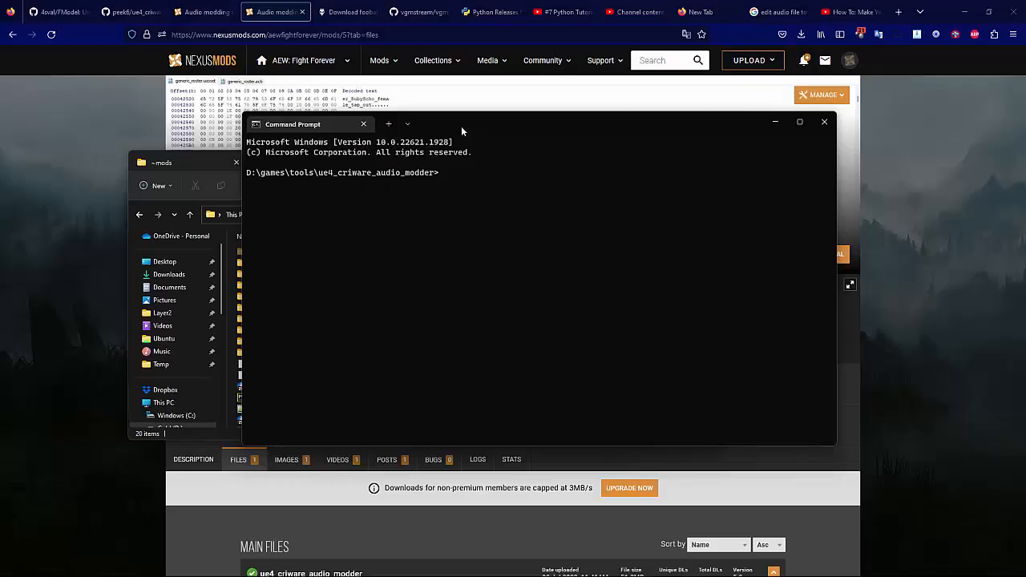
{"action": "left_click", "coordinate": [407, 125]}
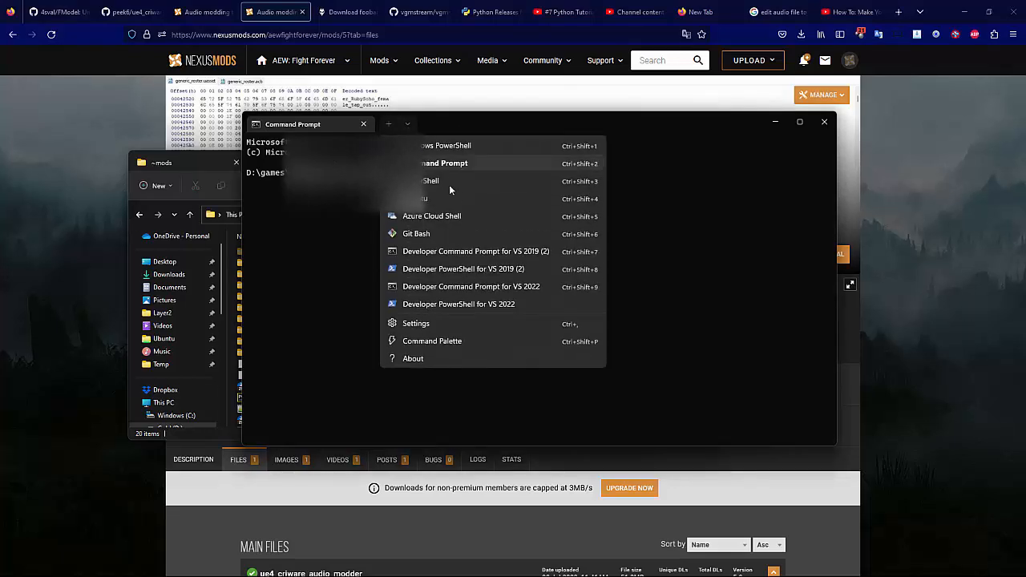
{"action": "left_click", "coordinate": [453, 269]}
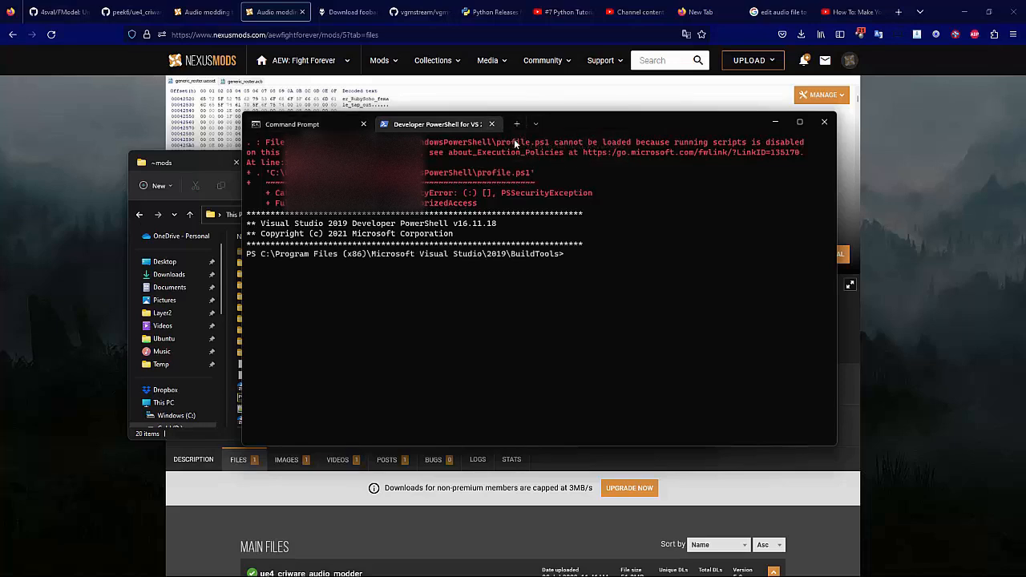
{"action": "left_click", "coordinate": [340, 122]}
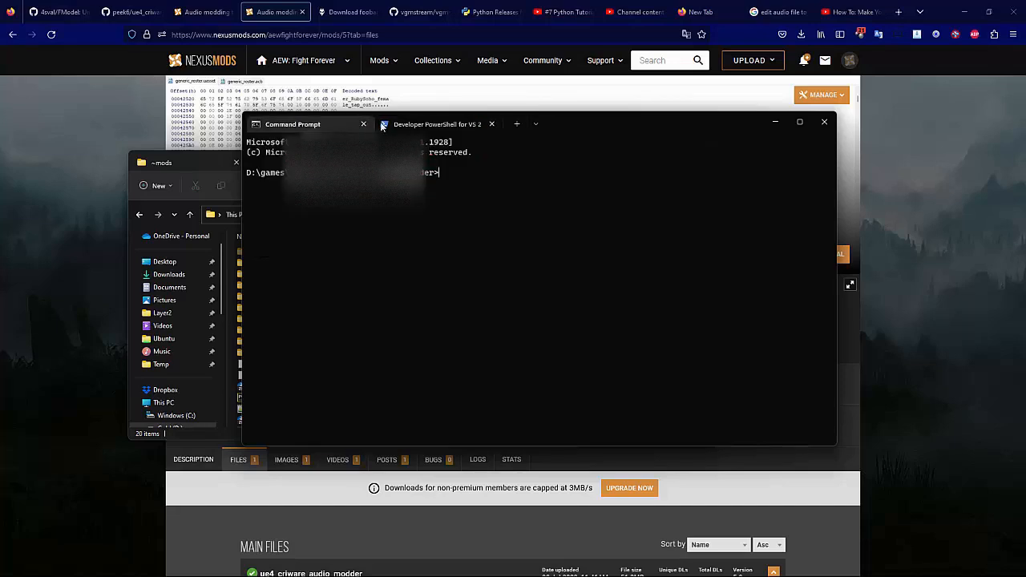
{"action": "left_click", "coordinate": [416, 126]}
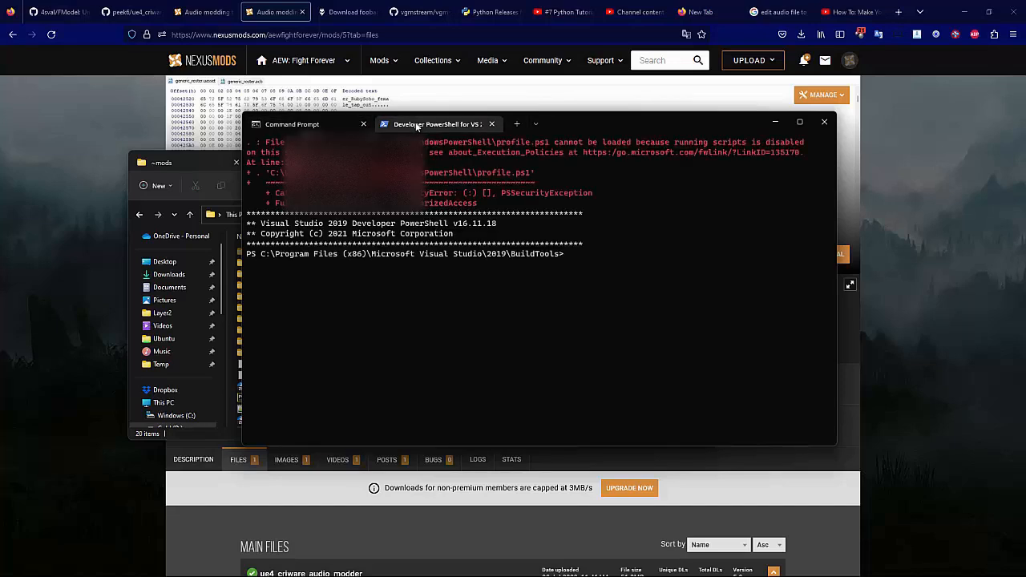
Step: Choose Command Prompt as the default profile in the Terminal settings, save, and close all terminal tabs
{"action": "left_click", "coordinate": [535, 126]}
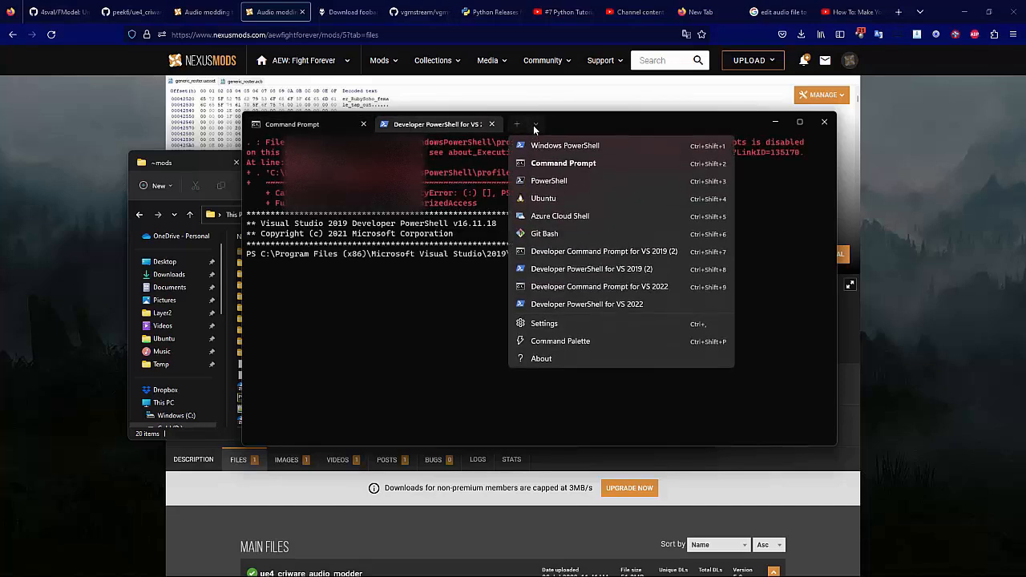
{"action": "left_click", "coordinate": [561, 321]}
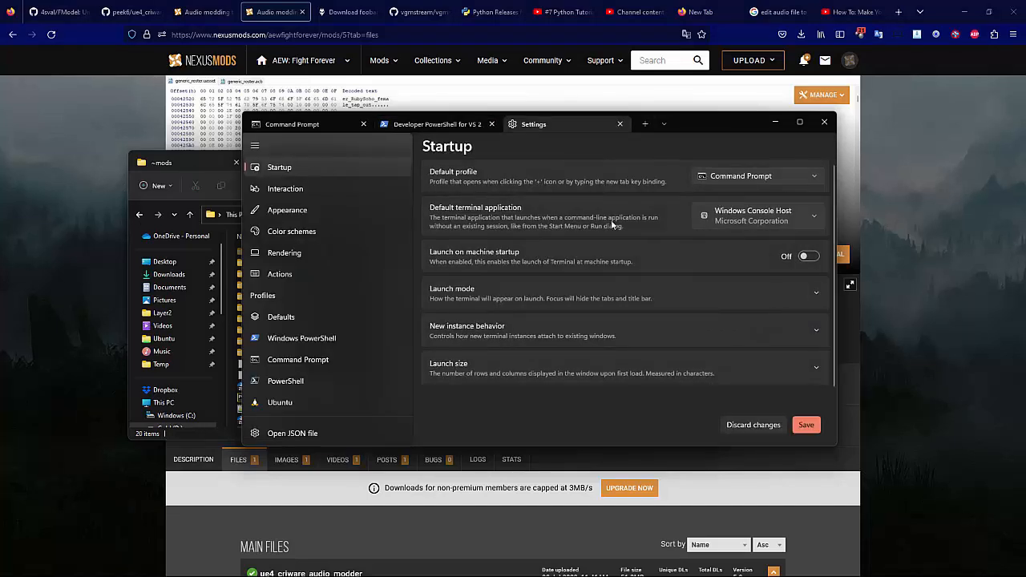
{"action": "left_click", "coordinate": [767, 180]}
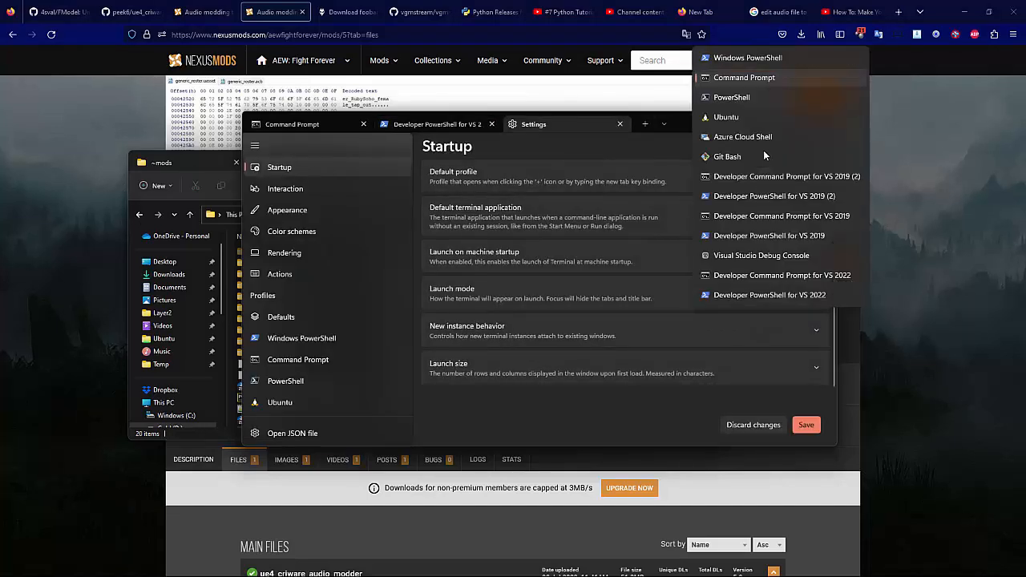
{"action": "left_click", "coordinate": [748, 77]}
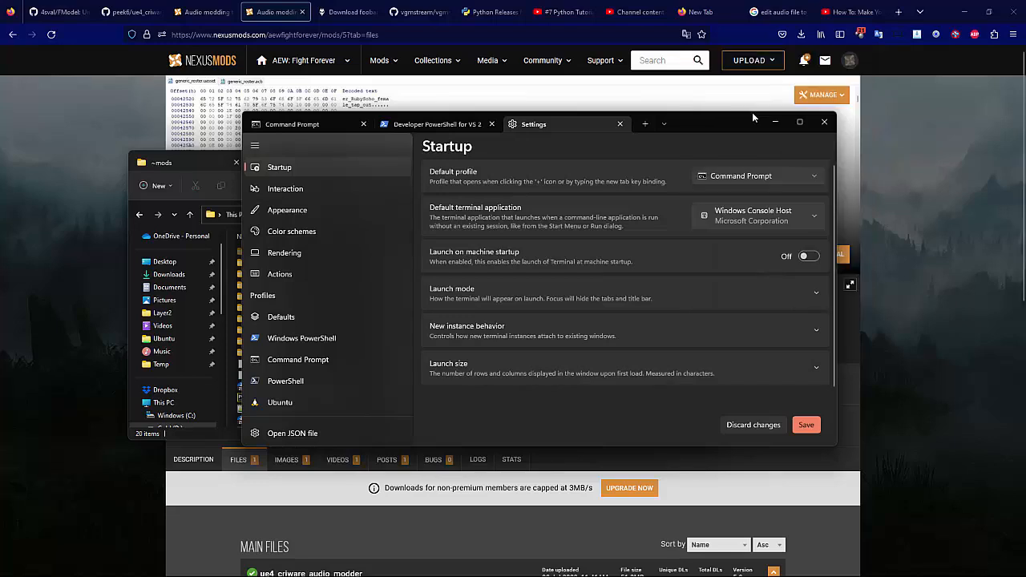
{"action": "left_click", "coordinate": [806, 426]}
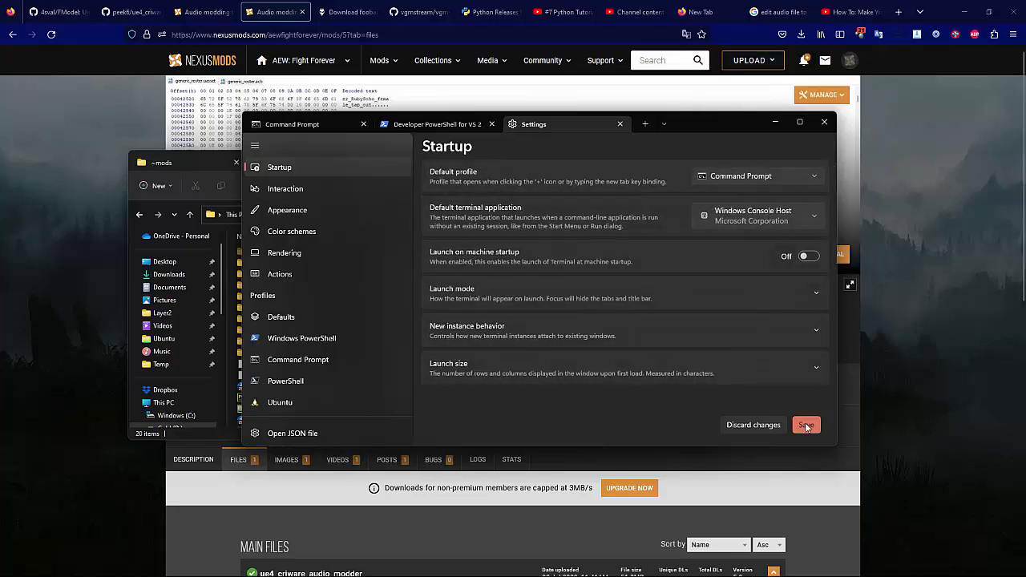
{"action": "left_click", "coordinate": [826, 122]}
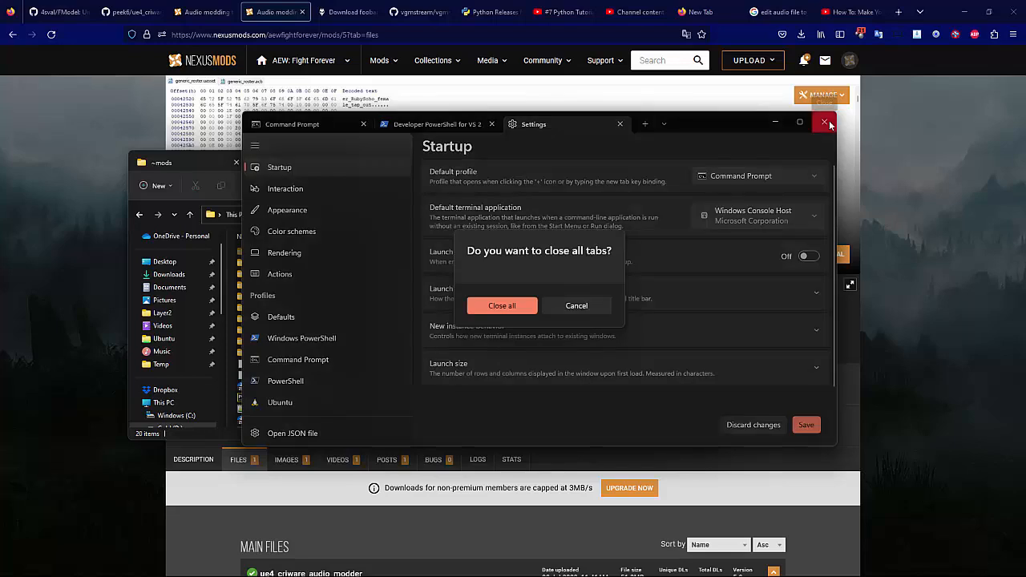
{"action": "left_click", "coordinate": [497, 305]}
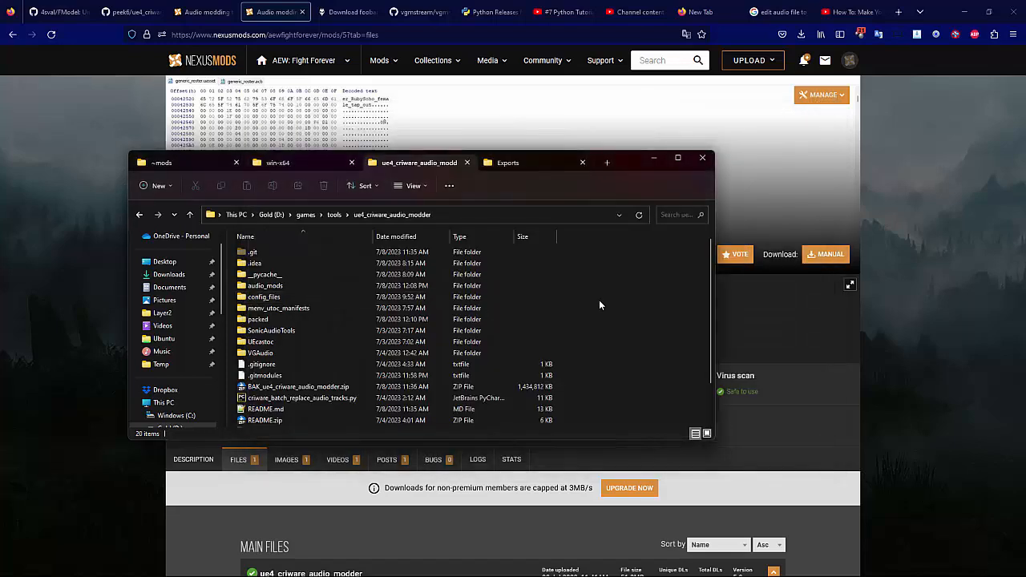
Step: Open the ue4_criware_audio_modder folder in Terminal and run python ue4_criware_audio_modder.py from Command Prompt
{"action": "right_click", "coordinate": [598, 299]}
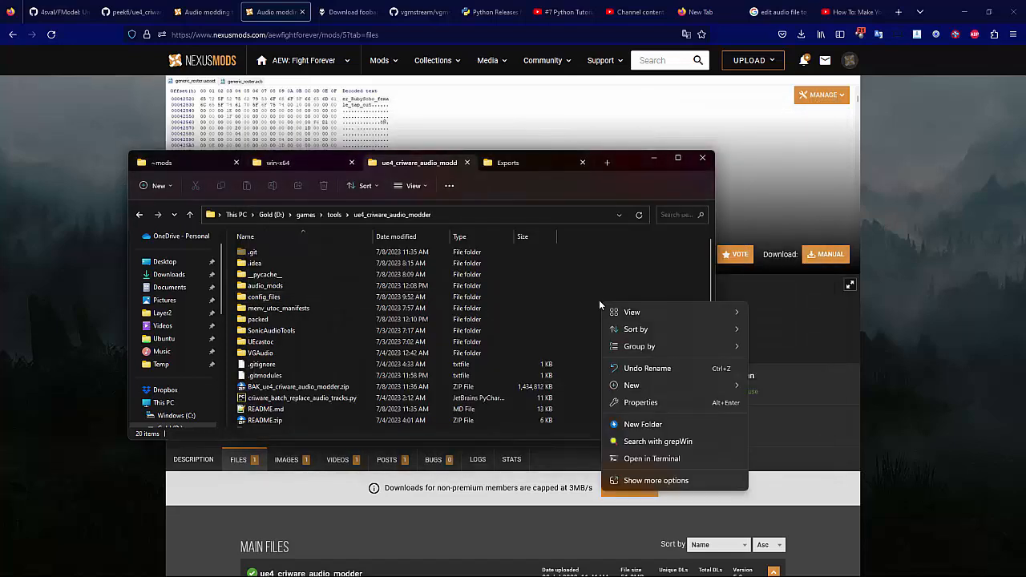
{"action": "left_click", "coordinate": [642, 459]}
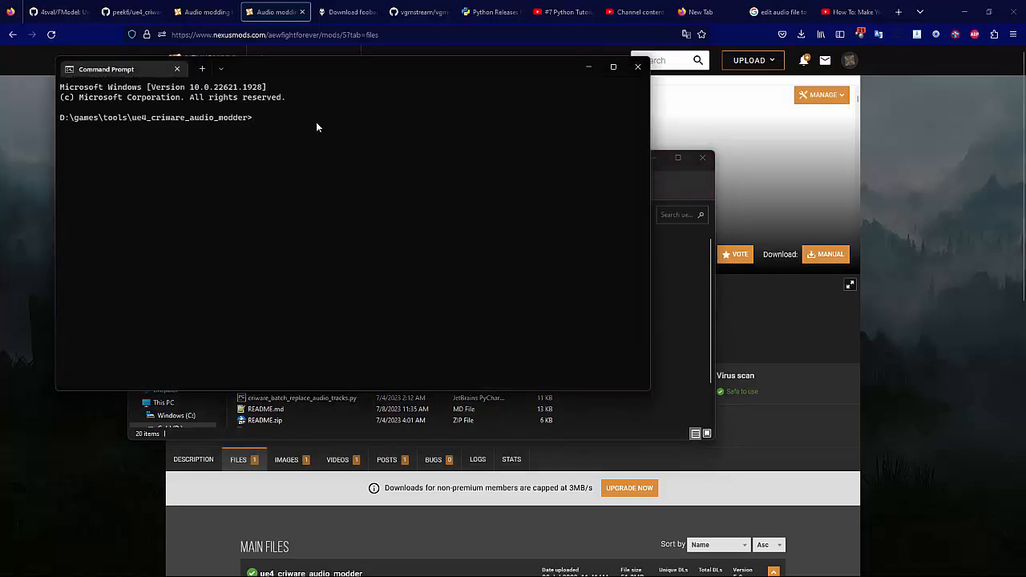
{"action": "left_click", "coordinate": [777, 569]}
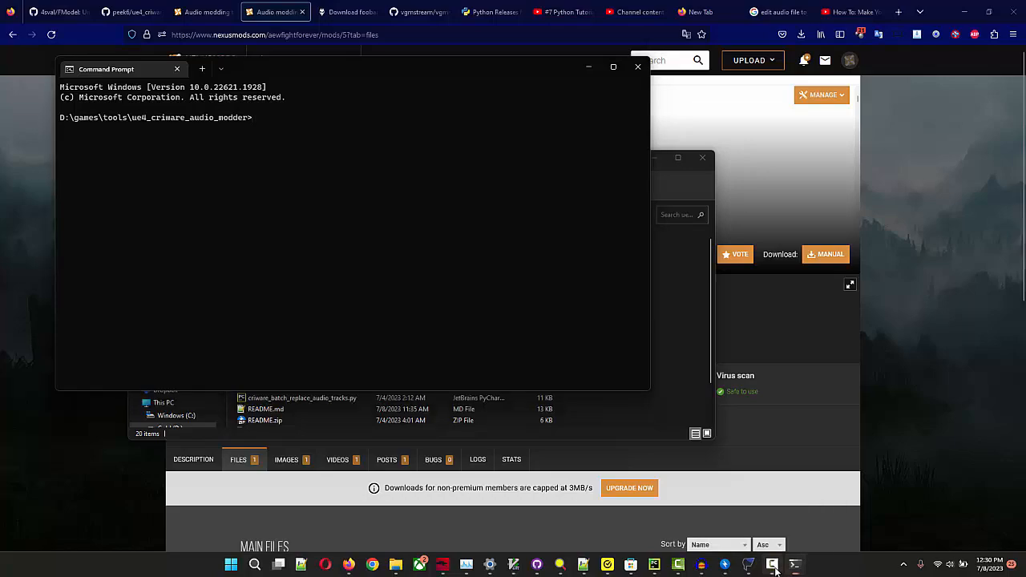
{"action": "left_click", "coordinate": [255, 52]}
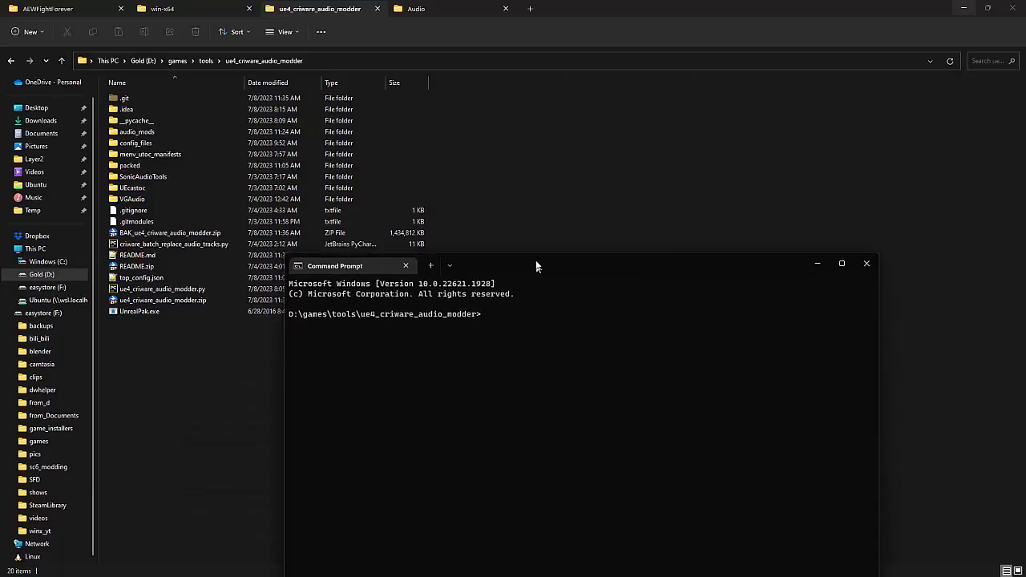
{"action": "left_click_drag", "start_coordinate": [789, 316], "coordinate": [533, 221]}
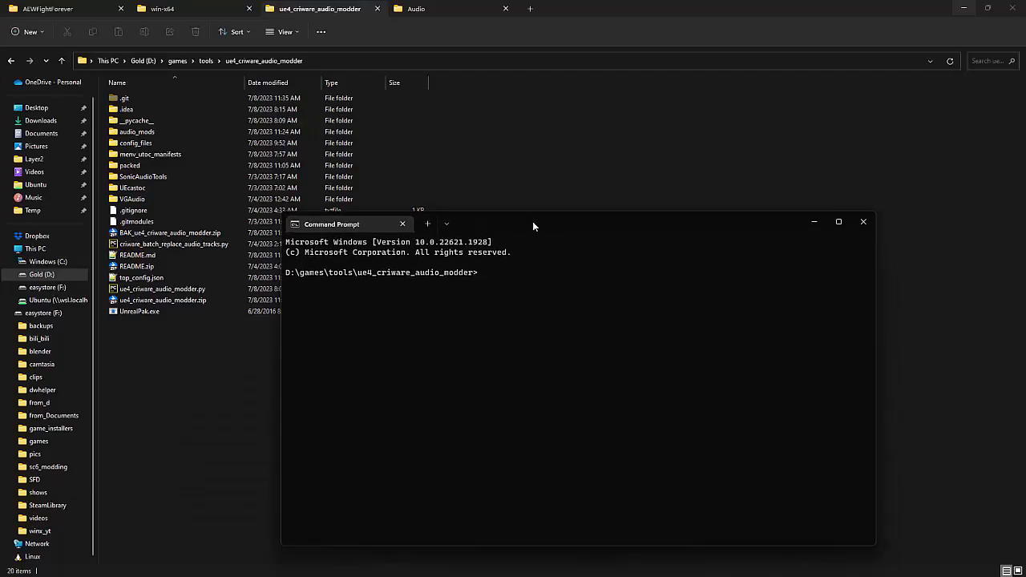
{"action": "type", "text": "python u"}
{"action": "key", "text": "Tab"}
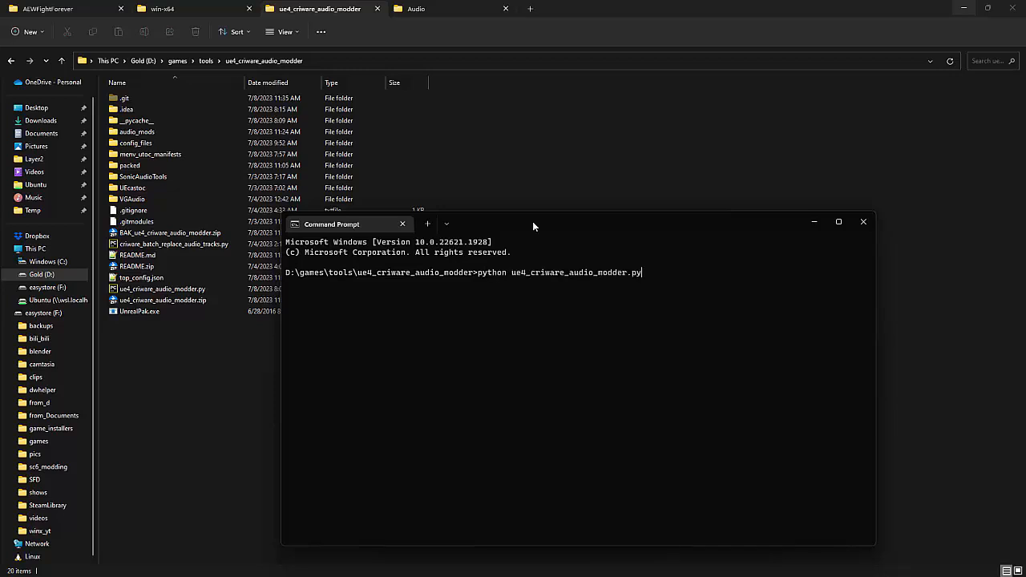
{"action": "key", "text": "Return"}
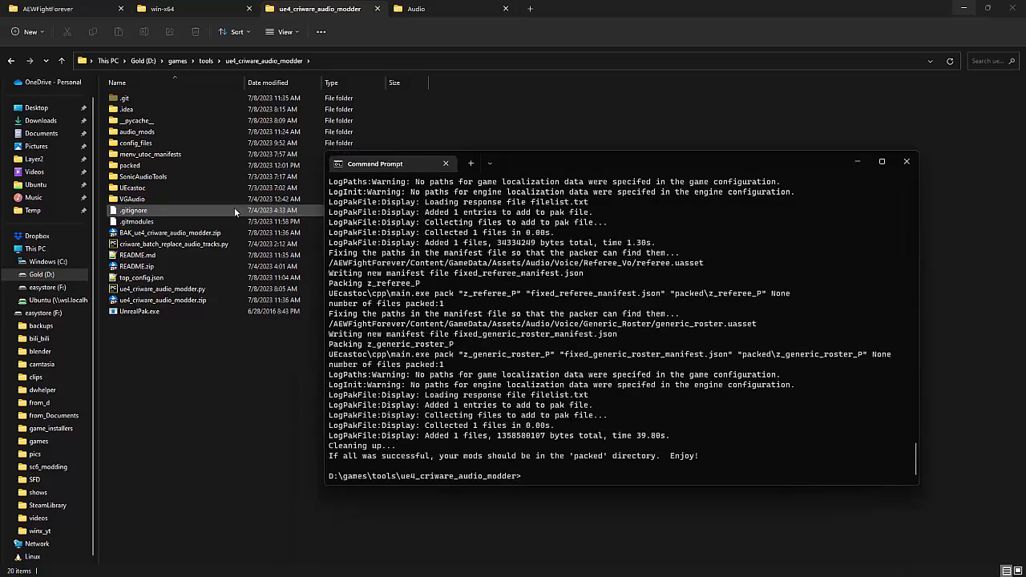
Step: Inspect the mod files in the packed folder and the game's Paks\~mods folder, and return to the ue4_criware_audio_modder folder
{"action": "double_click", "coordinate": [193, 167]}
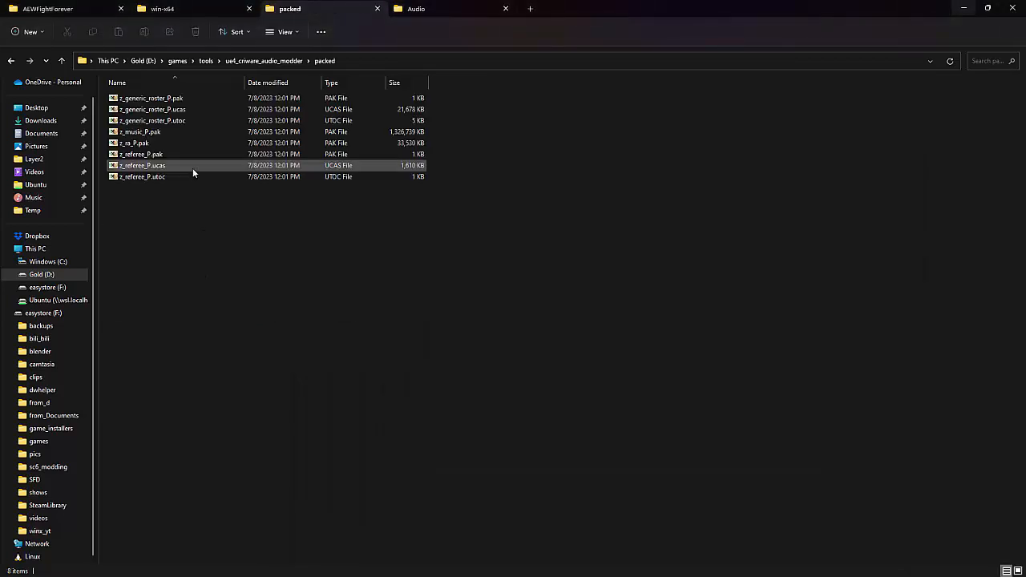
{"action": "left_click_drag", "start_coordinate": [215, 193], "coordinate": [133, 93]}
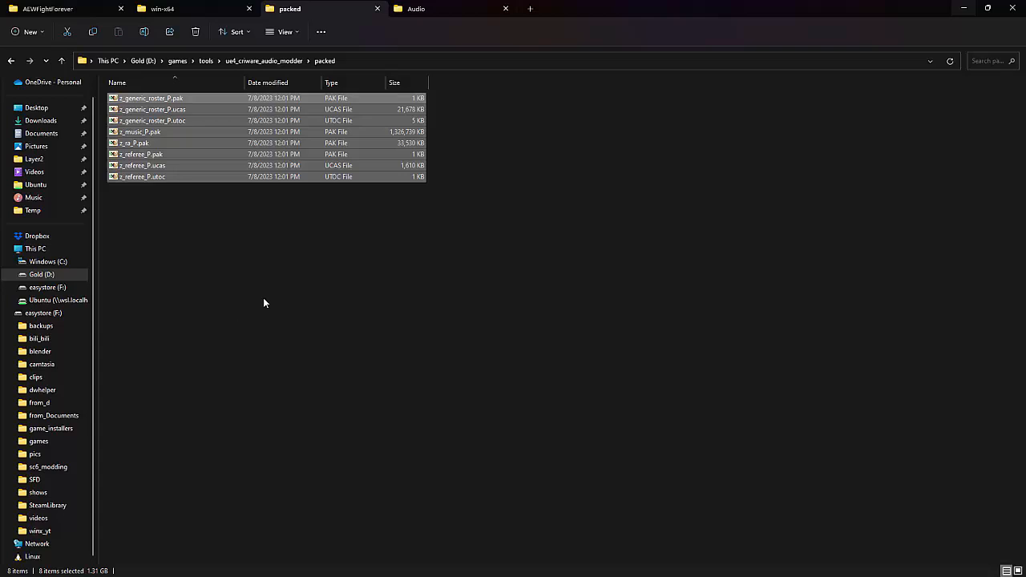
{"action": "left_click", "coordinate": [79, 10]}
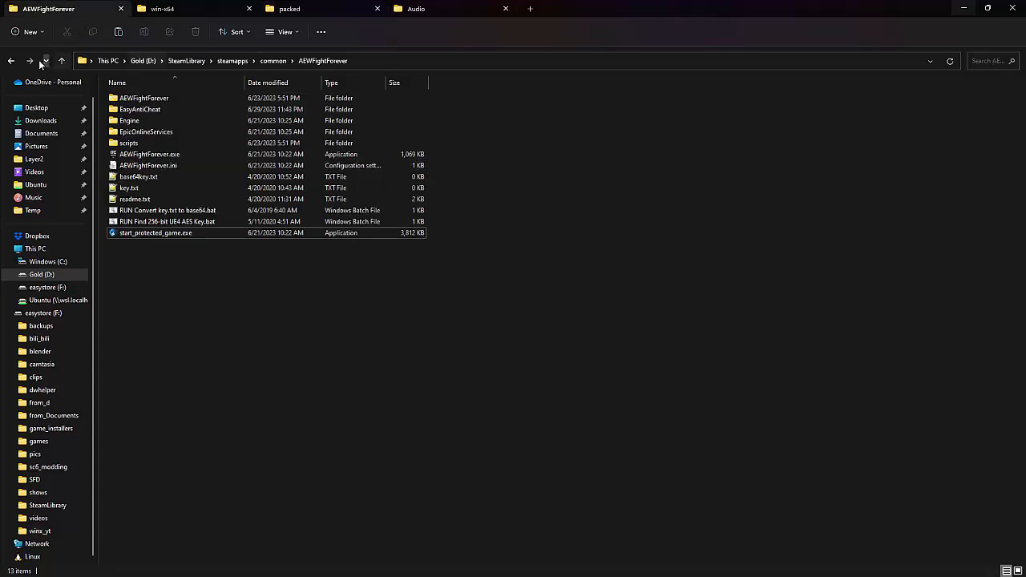
{"action": "left_click", "coordinate": [11, 61]}
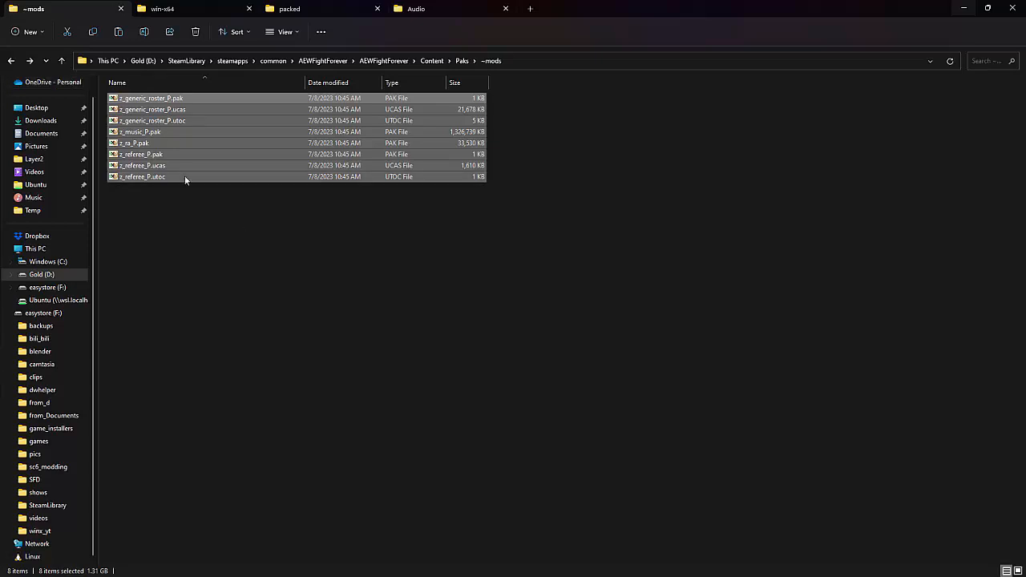
{"action": "left_click", "coordinate": [280, 10]}
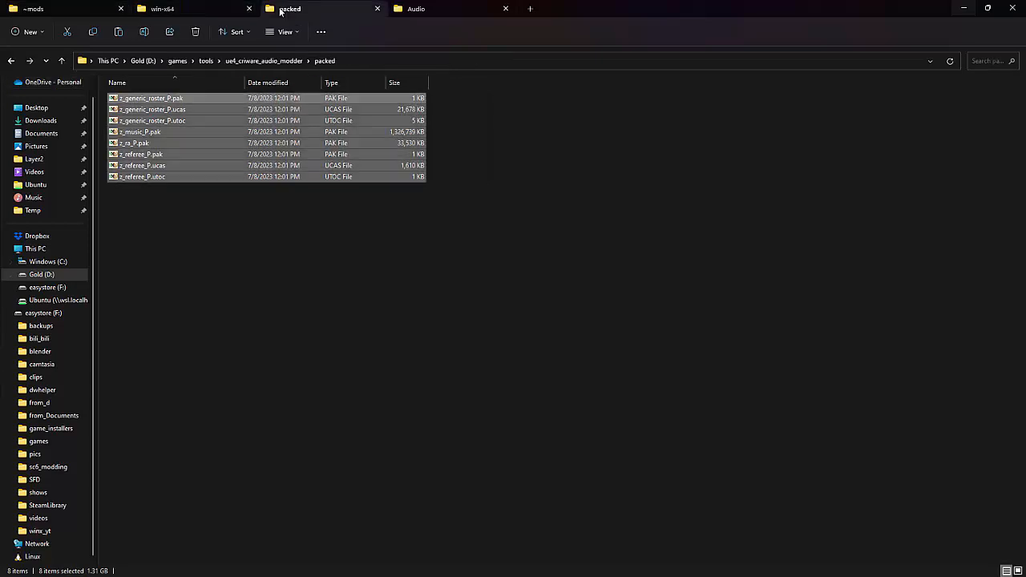
{"action": "left_click", "coordinate": [265, 61]}
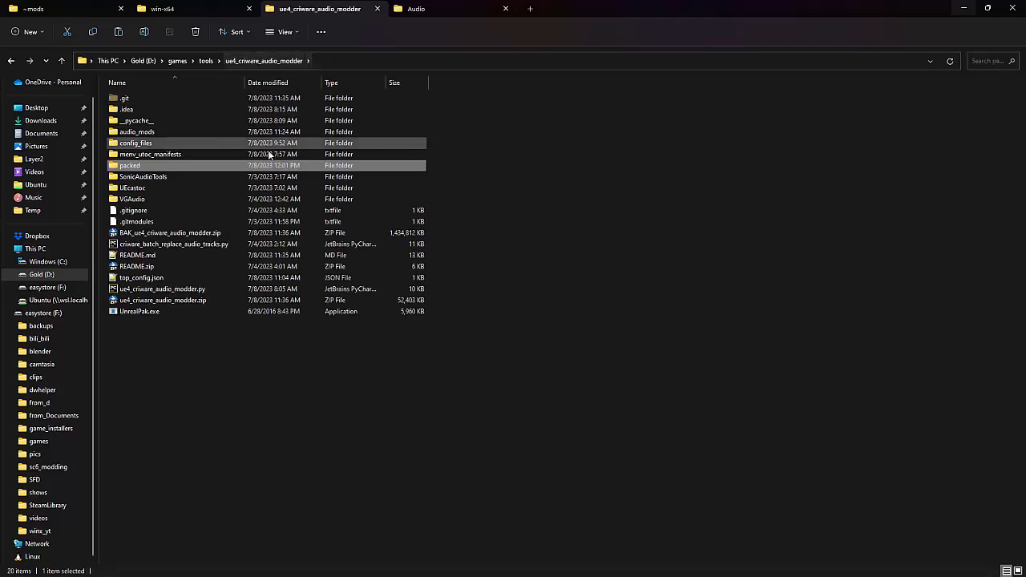
{"action": "left_click_drag", "start_coordinate": [237, 165], "coordinate": [179, 135]}
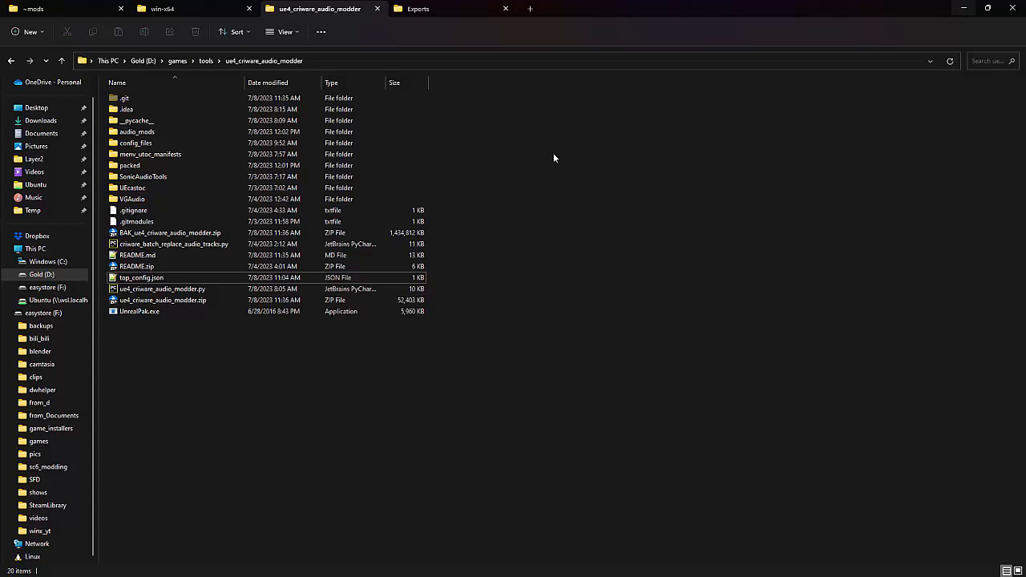
Step: Switch to Notepad++ and set run_hca_injection_and_pack to false in top_config.json
{"action": "key", "text": "super"}
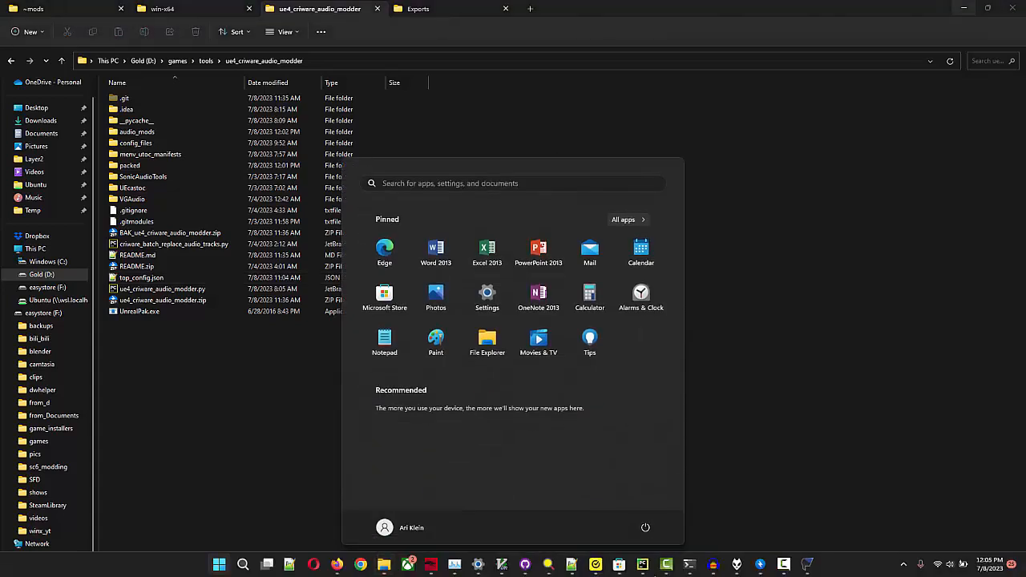
{"action": "left_click", "coordinate": [290, 567]}
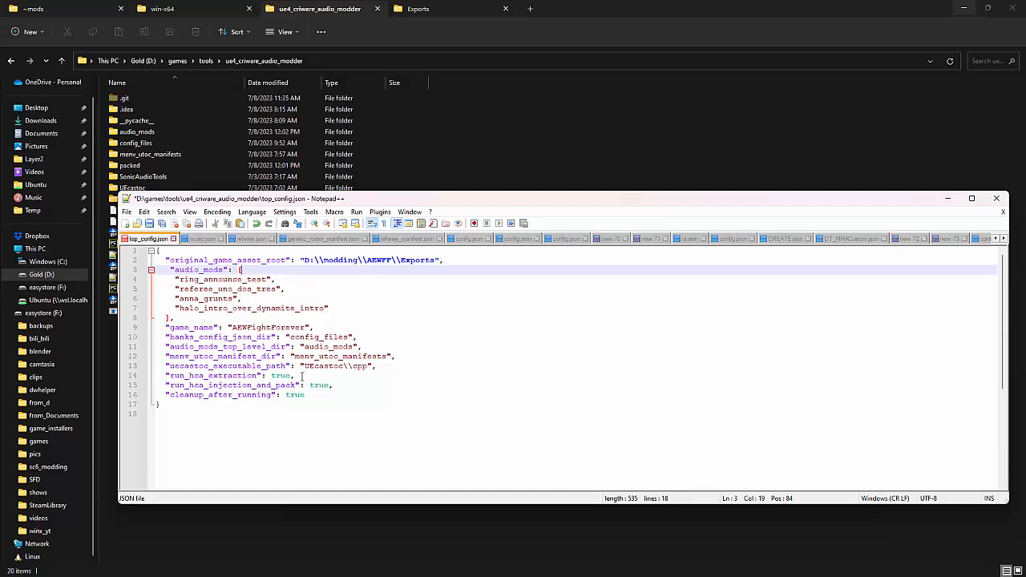
{"action": "left_click", "coordinate": [335, 387]}
{"action": "key", "text": "Left"}
{"action": "key", "text": "shift+Left"}
{"action": "key", "text": "shift+Left"}
{"action": "key", "text": "shift+Left"}
{"action": "key", "text": "shift+Left"}
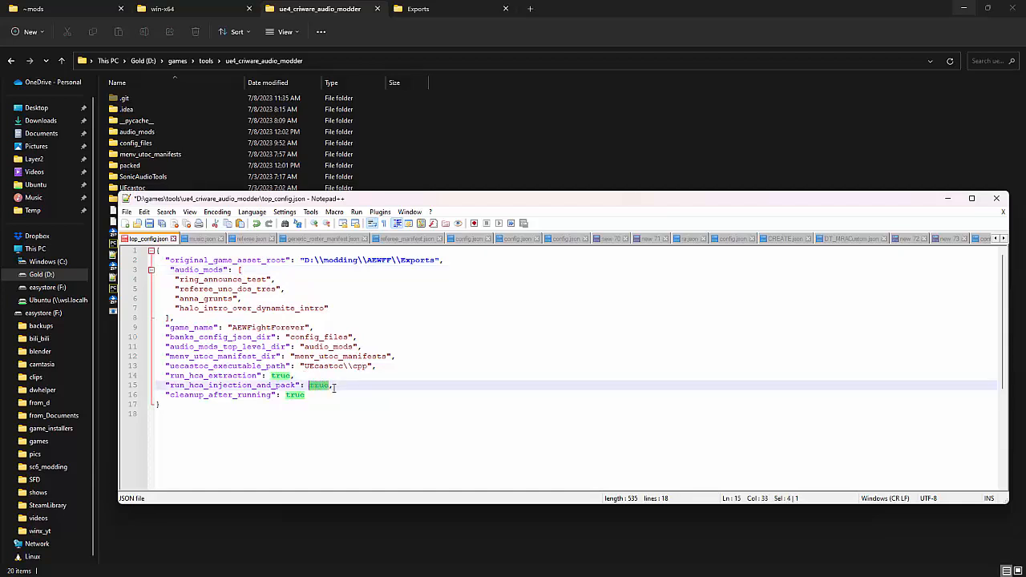
{"action": "type", "text": "false"}
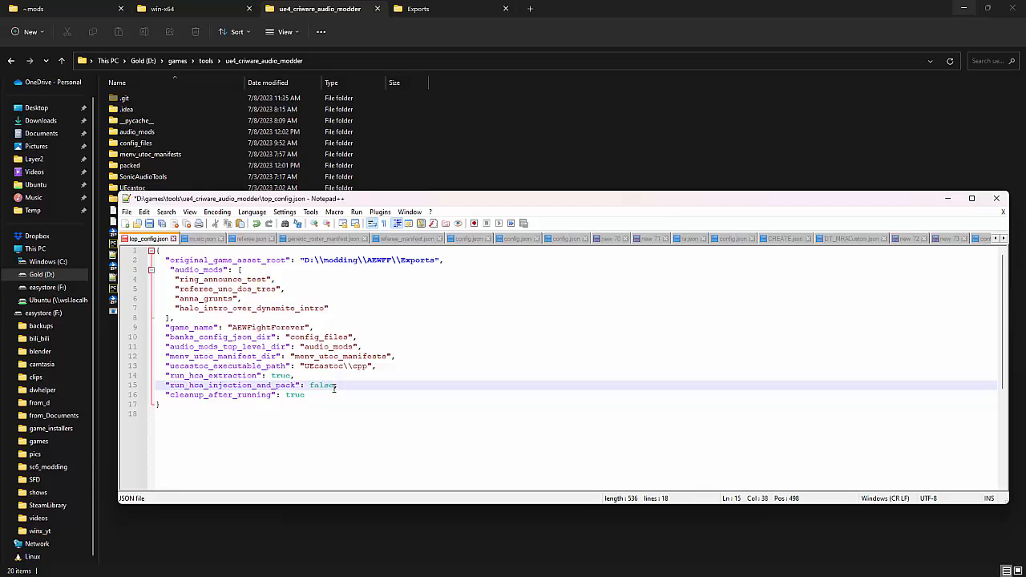
Step: Set cleanup_after_running to false in top_config.json and save the file
{"action": "key", "text": "Down"}
{"action": "key", "text": "shift+Left"}
{"action": "key", "text": "shift+Left"}
{"action": "key", "text": "shift+Left"}
{"action": "key", "text": "shift+Left"}
{"action": "type", "text": "f"}
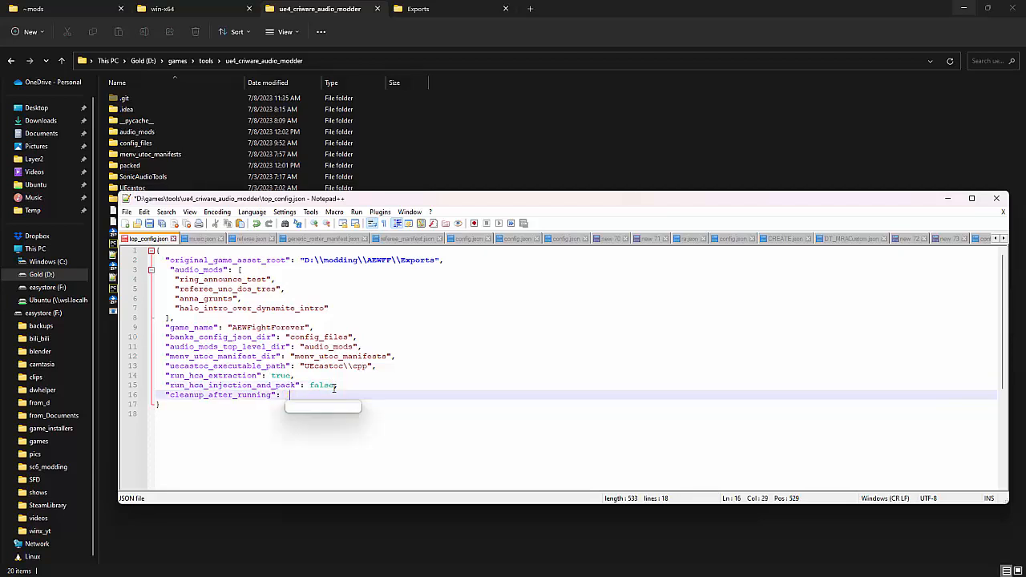
{"action": "type", "text": "alse"}
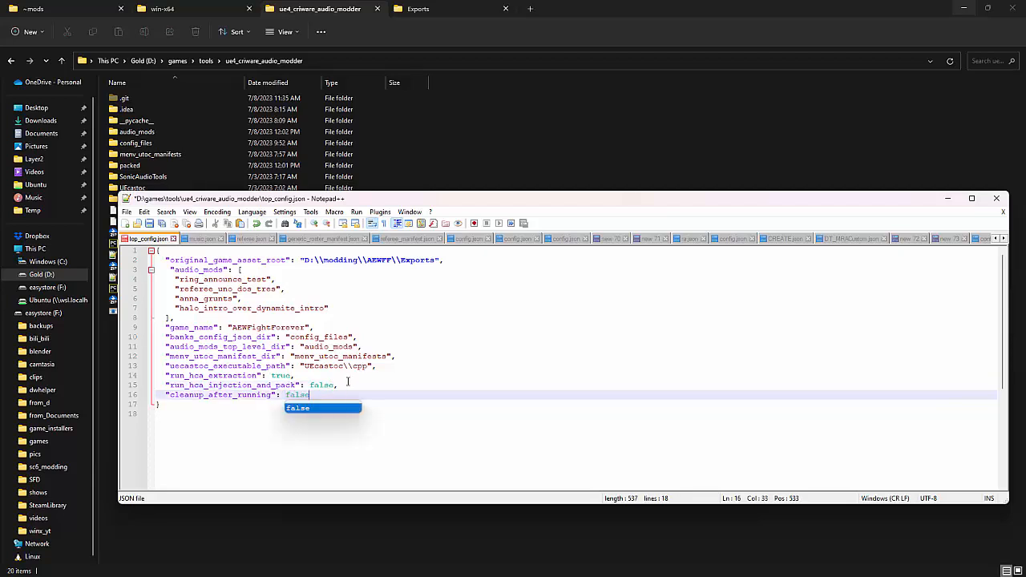
{"action": "left_click_drag", "start_coordinate": [320, 394], "coordinate": [145, 393]}
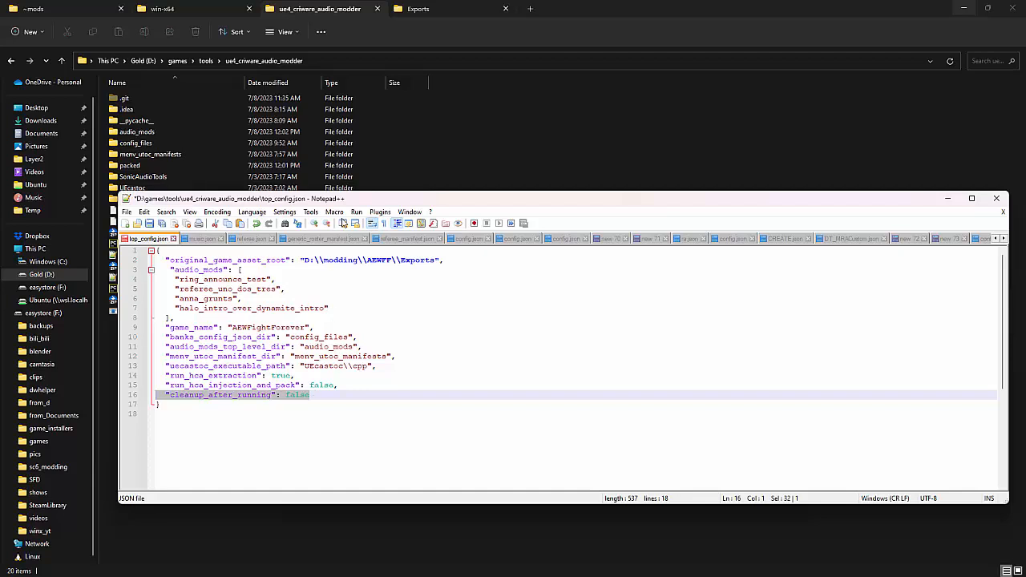
{"action": "left_click_drag", "start_coordinate": [357, 200], "coordinate": [497, 186]}
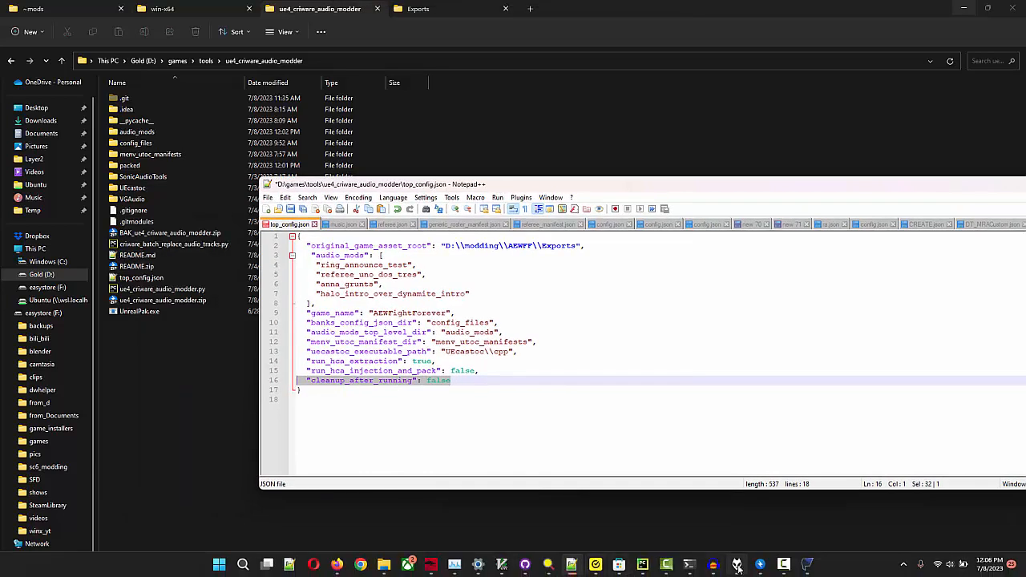
{"action": "left_click", "coordinate": [564, 404]}
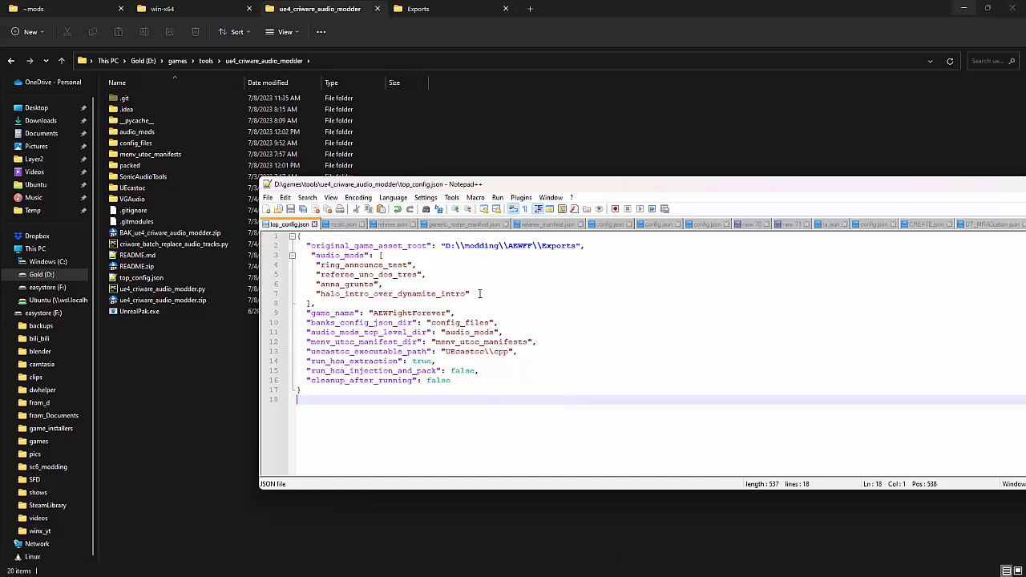
Step: Review the mod names listed under audio_mods in top_config.json
{"action": "left_click_drag", "start_coordinate": [471, 295], "coordinate": [291, 265]}
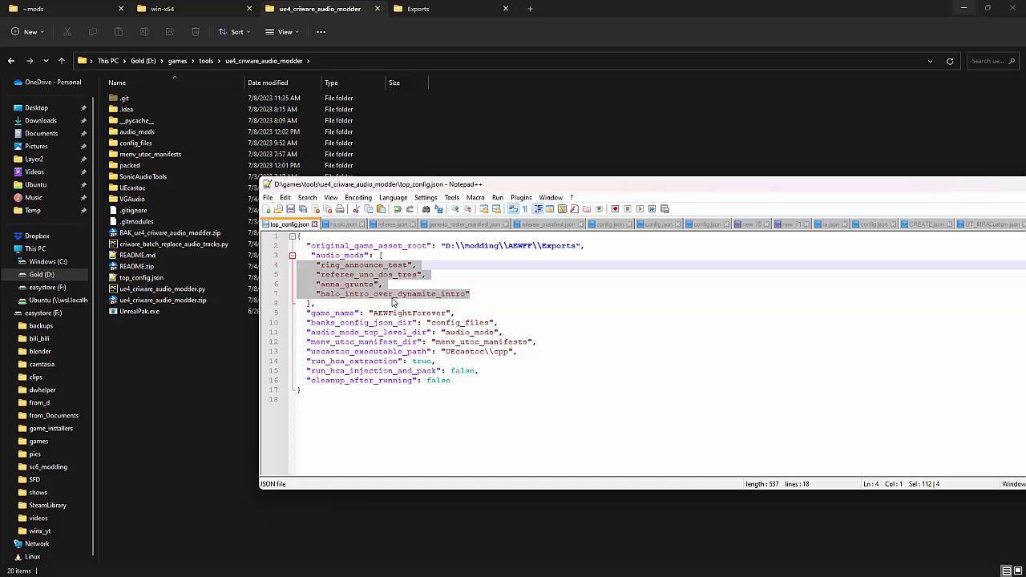
{"action": "left_click", "coordinate": [373, 285]}
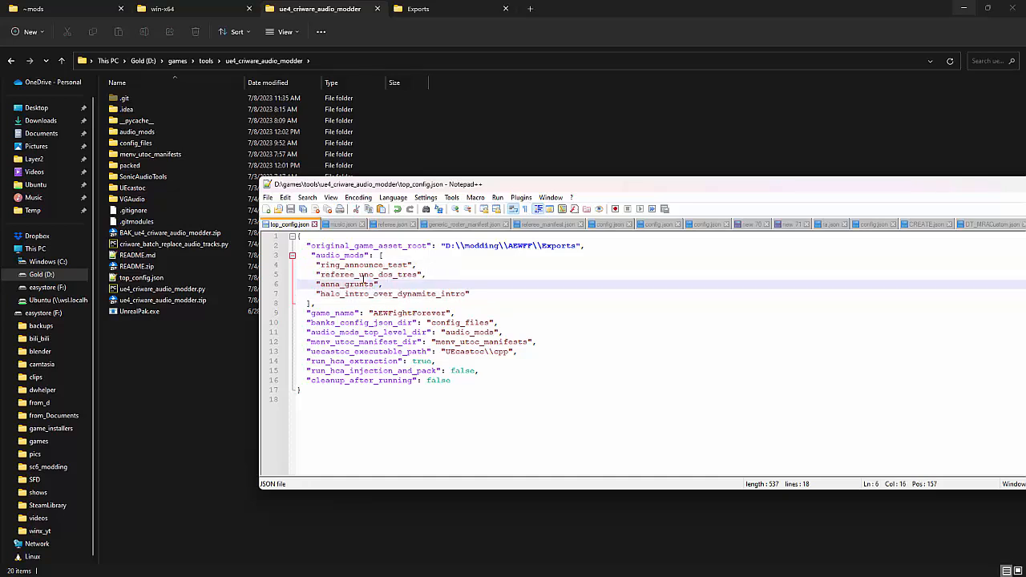
{"action": "left_click", "coordinate": [353, 275]}
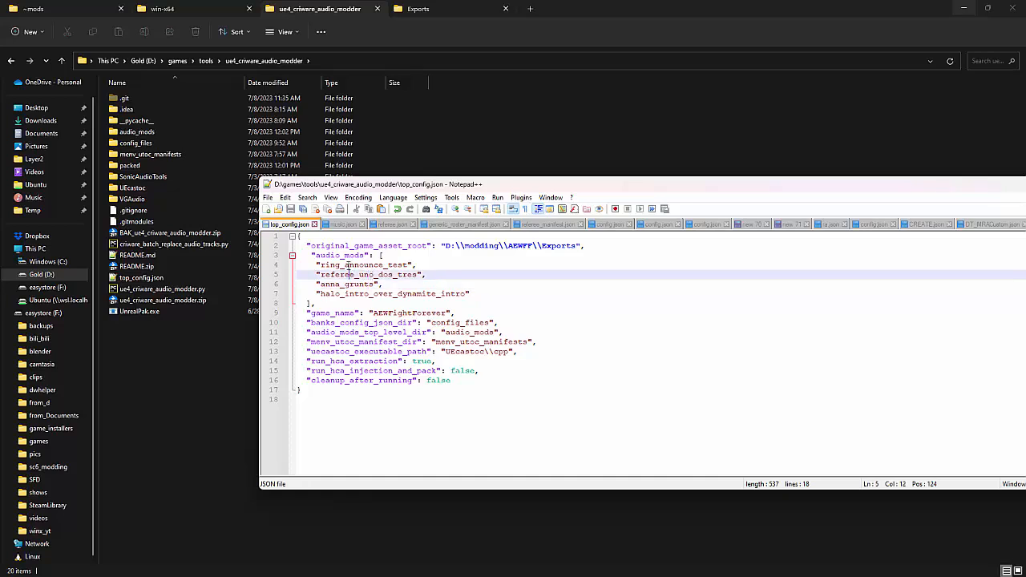
{"action": "left_click", "coordinate": [347, 266]}
{"action": "left_click", "coordinate": [383, 302]}
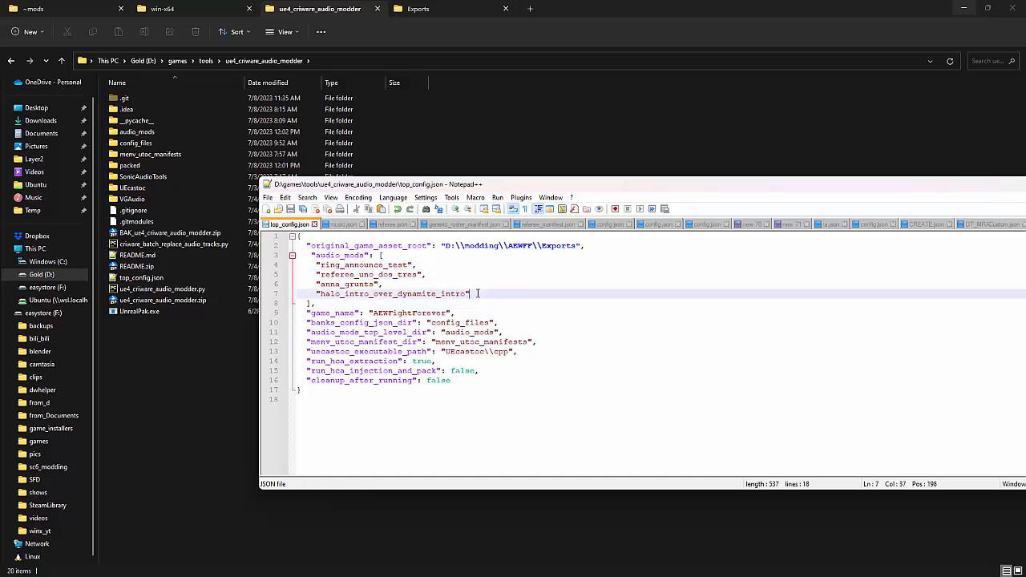
{"action": "left_click_drag", "start_coordinate": [473, 293], "coordinate": [283, 264]}
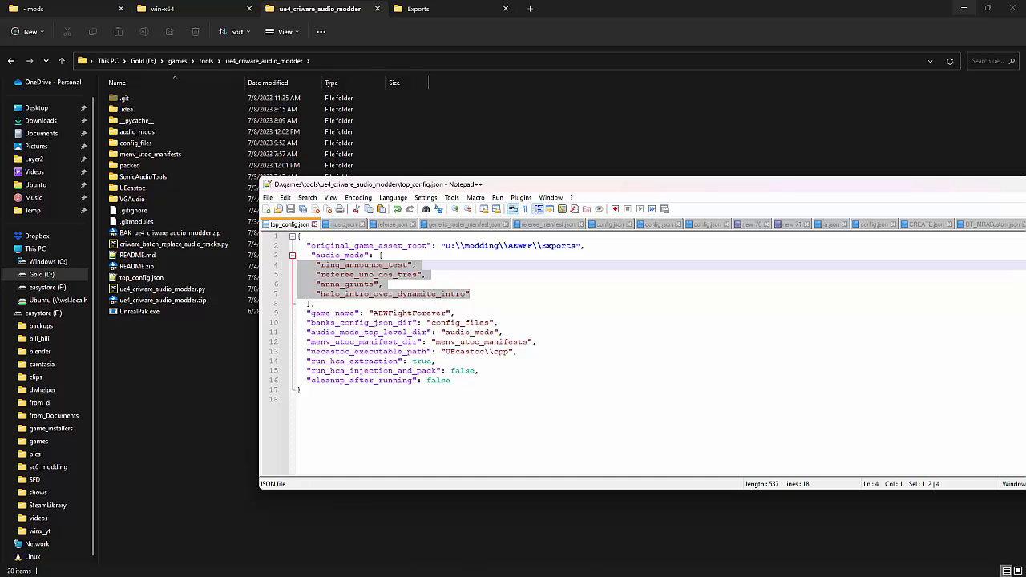
Step: Reopen the ue4_criware_audio_modder folder in Terminal, rerun python ue4_criware_audio_modder.py with the extraction-only settings, and close the terminal
{"action": "mouse_move", "coordinate": [473, 565]}
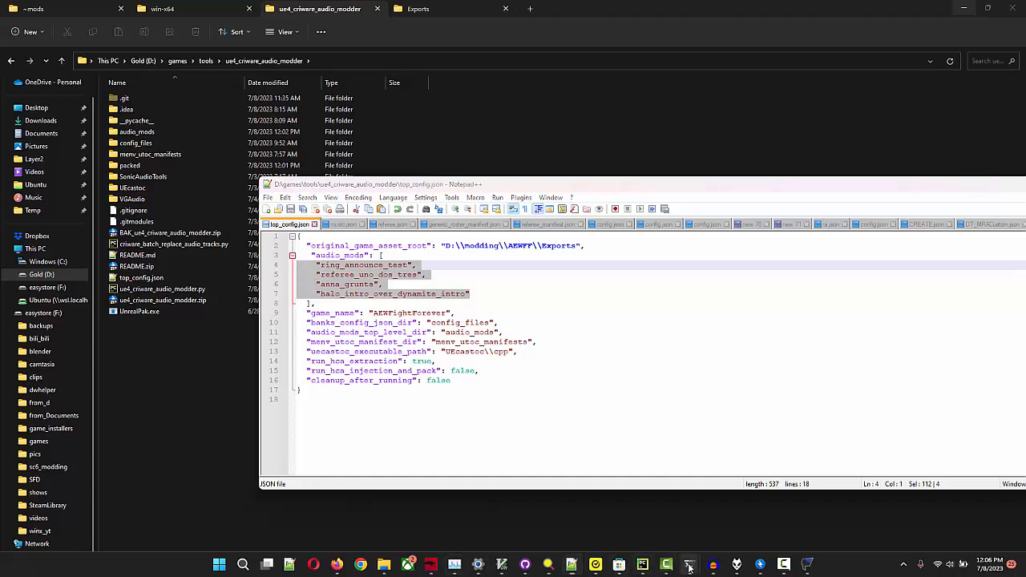
{"action": "mouse_move", "coordinate": [690, 562]}
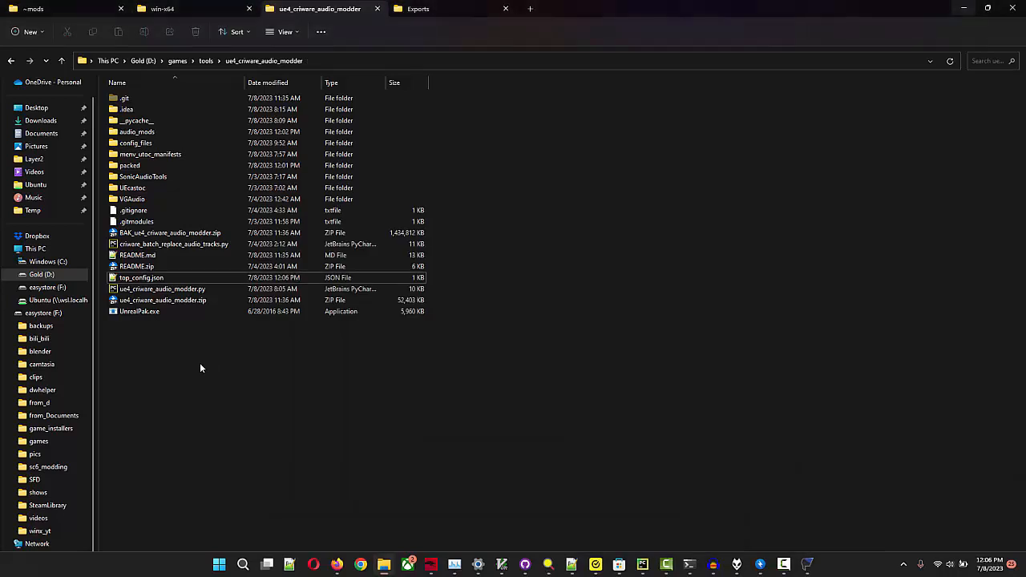
{"action": "right_click", "coordinate": [538, 214]}
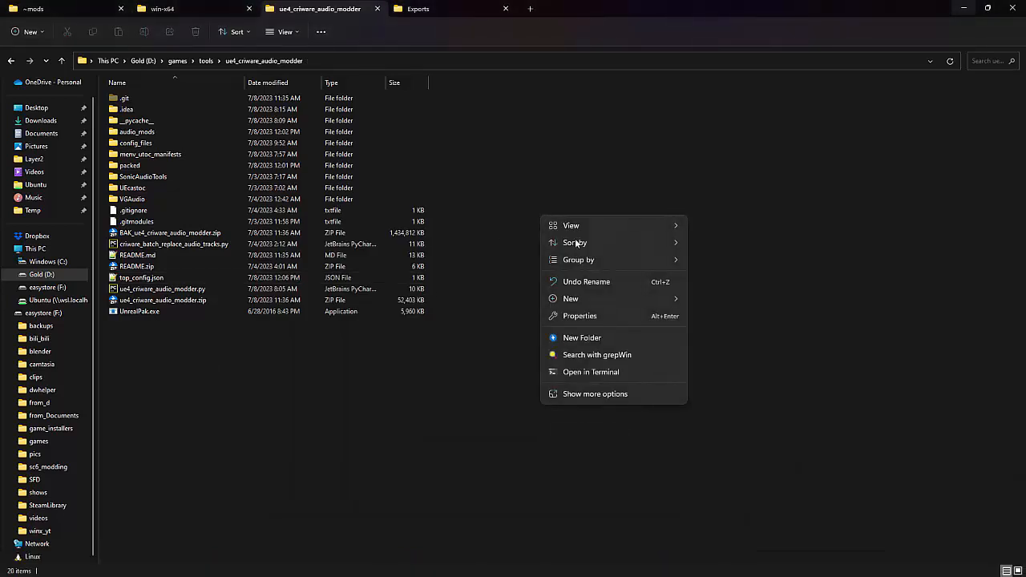
{"action": "left_click", "coordinate": [639, 372]}
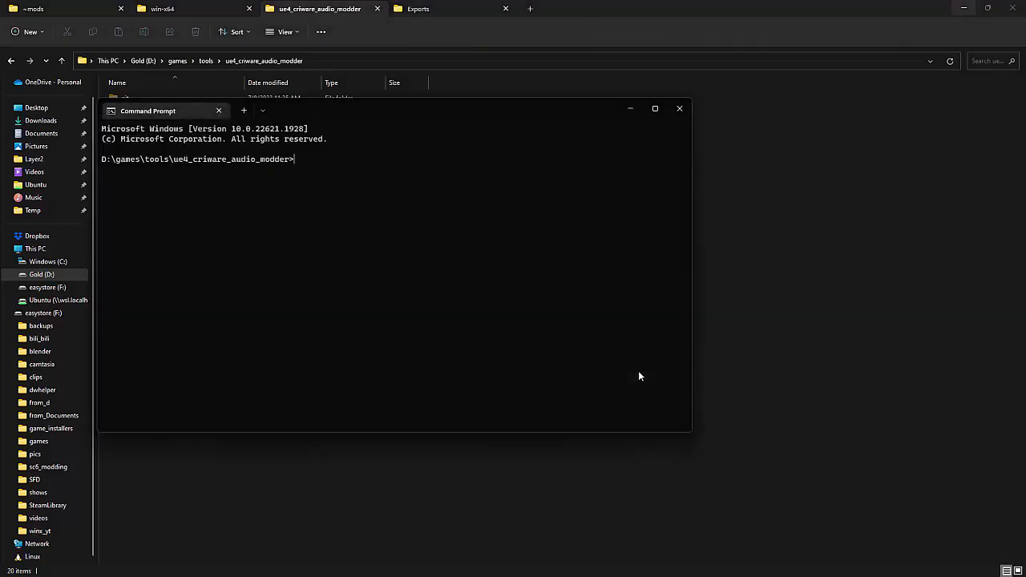
{"action": "type", "text": "python ue"}
{"action": "key", "text": "Tab"}
{"action": "key", "text": "Return"}
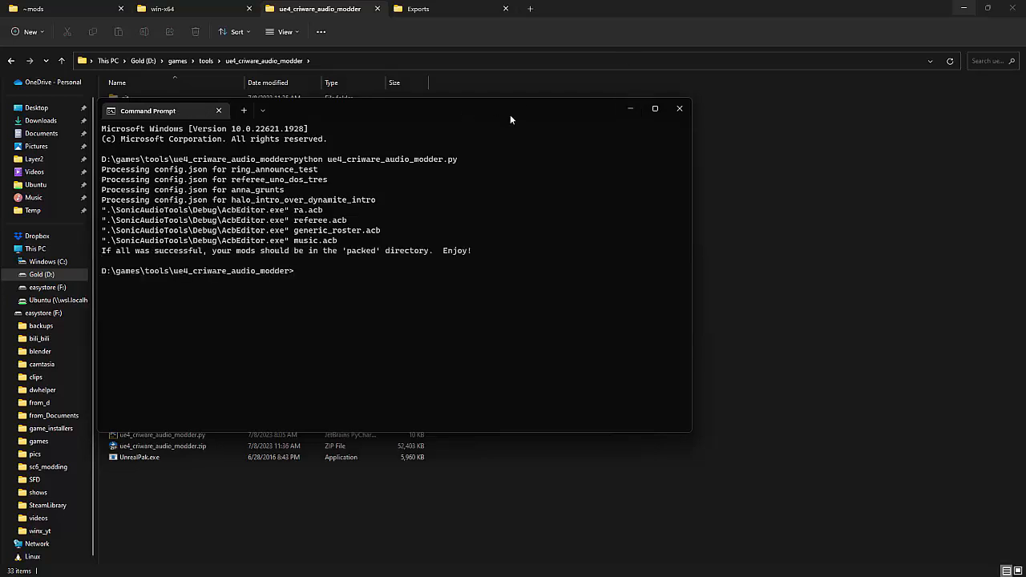
{"action": "left_click_drag", "start_coordinate": [510, 119], "coordinate": [676, 194]}
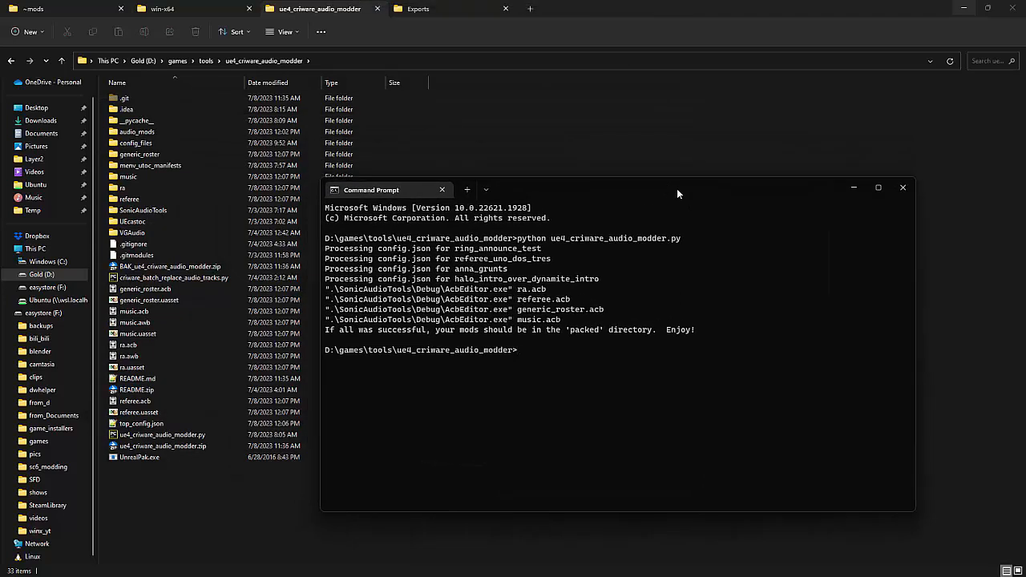
{"action": "left_click", "coordinate": [441, 190]}
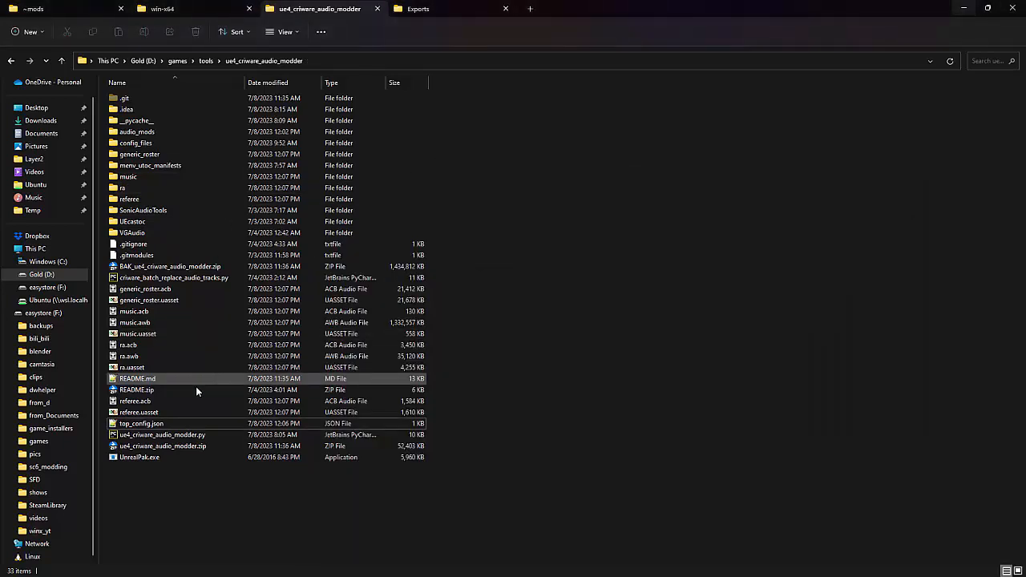
Step: Examine the extracted .acb, .awb and .uasset files and the referee, ra, music and generic_roster folders in ue4_criware_audio_modder
{"action": "left_click", "coordinate": [152, 401]}
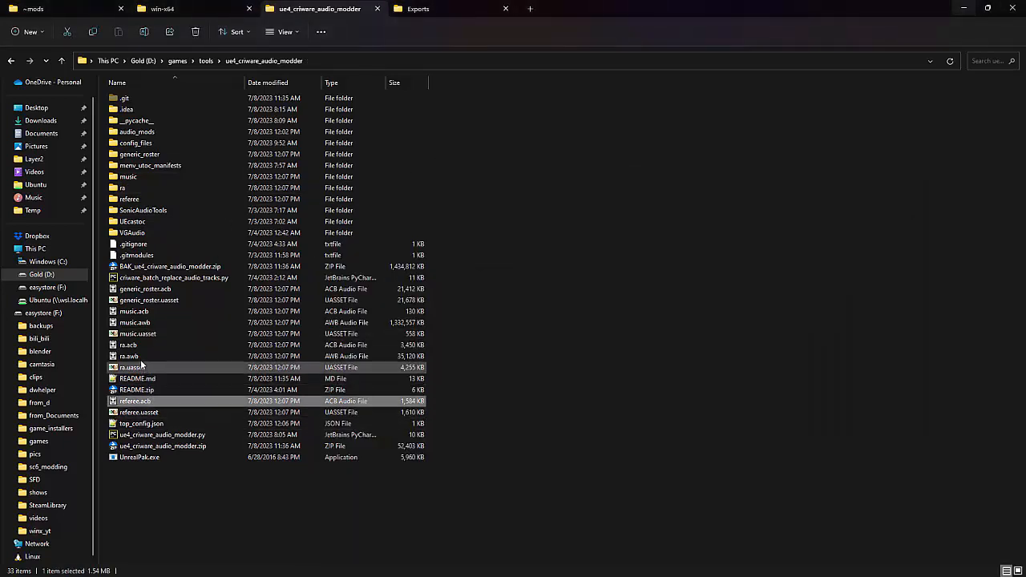
{"action": "left_click", "coordinate": [142, 366]}
{"action": "left_click", "coordinate": [141, 346]}
{"action": "left_click", "coordinate": [144, 312]}
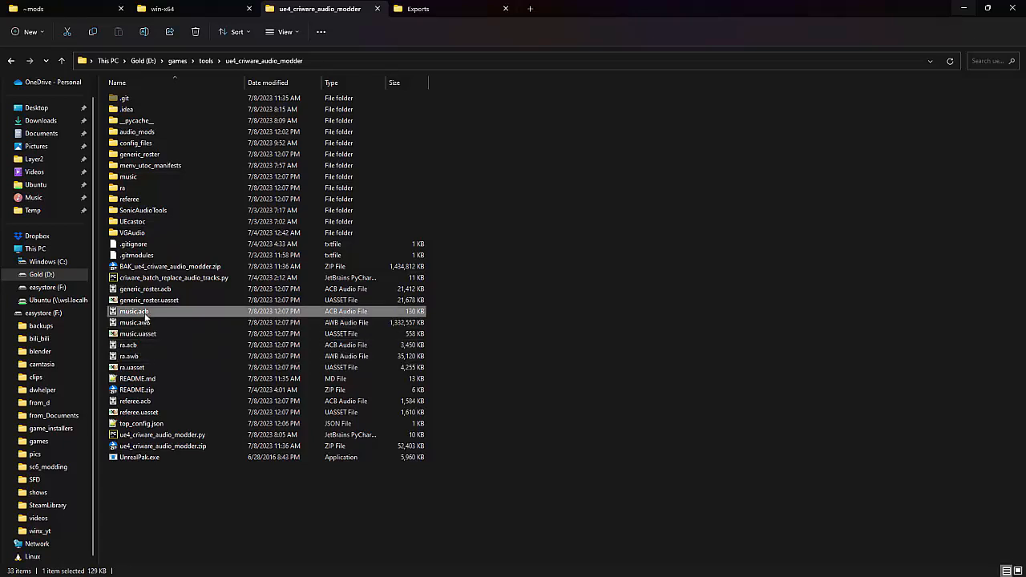
{"action": "left_click", "coordinate": [149, 323]}
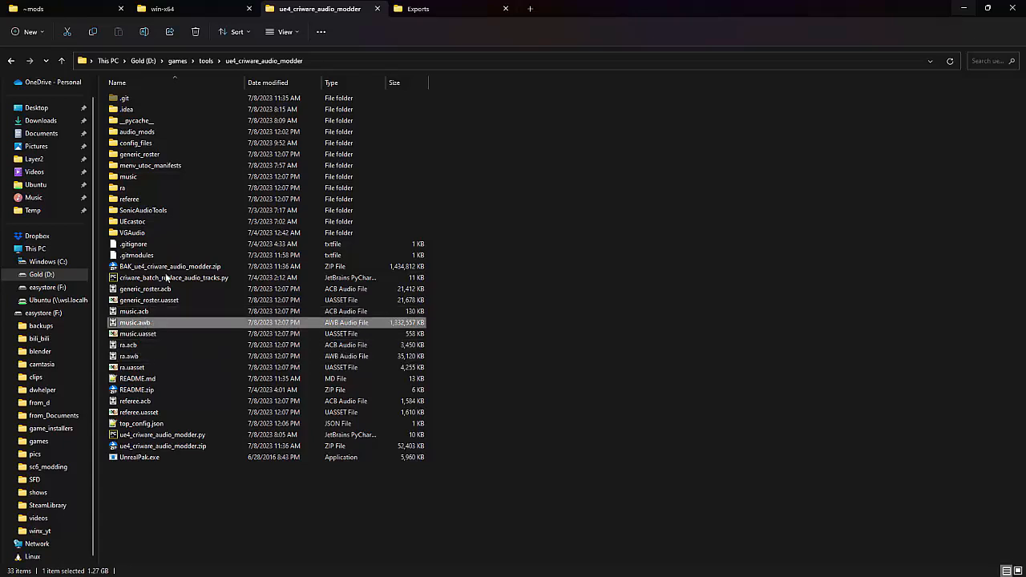
{"action": "left_click", "coordinate": [161, 196]}
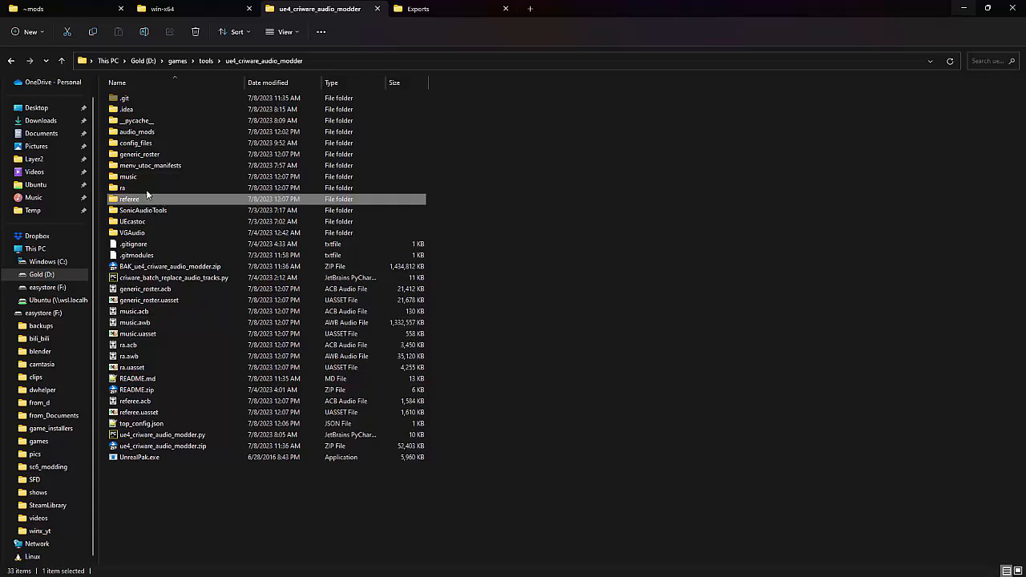
{"action": "left_click", "coordinate": [145, 188]}
{"action": "left_click", "coordinate": [132, 178]}
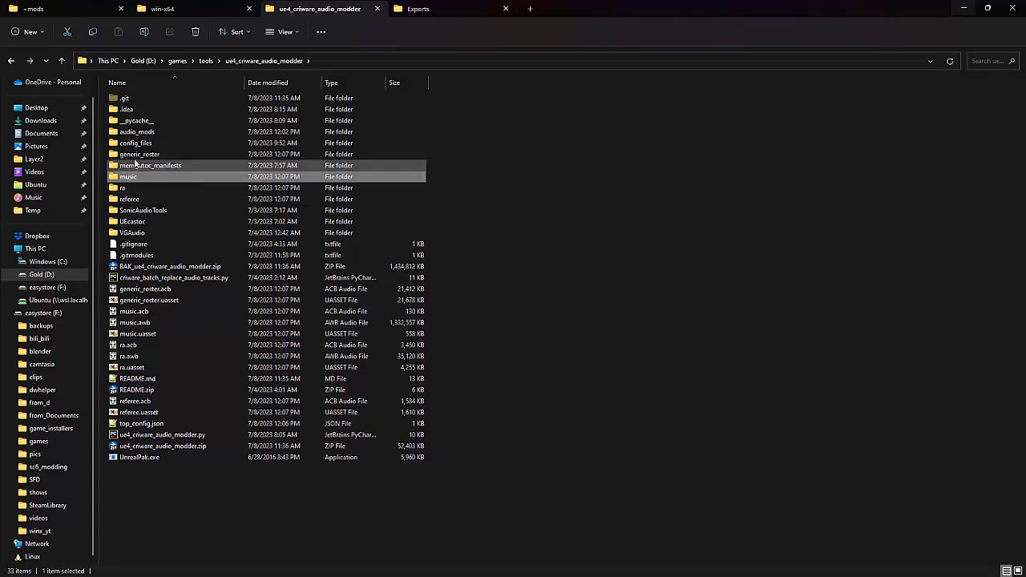
{"action": "left_click", "coordinate": [138, 155]}
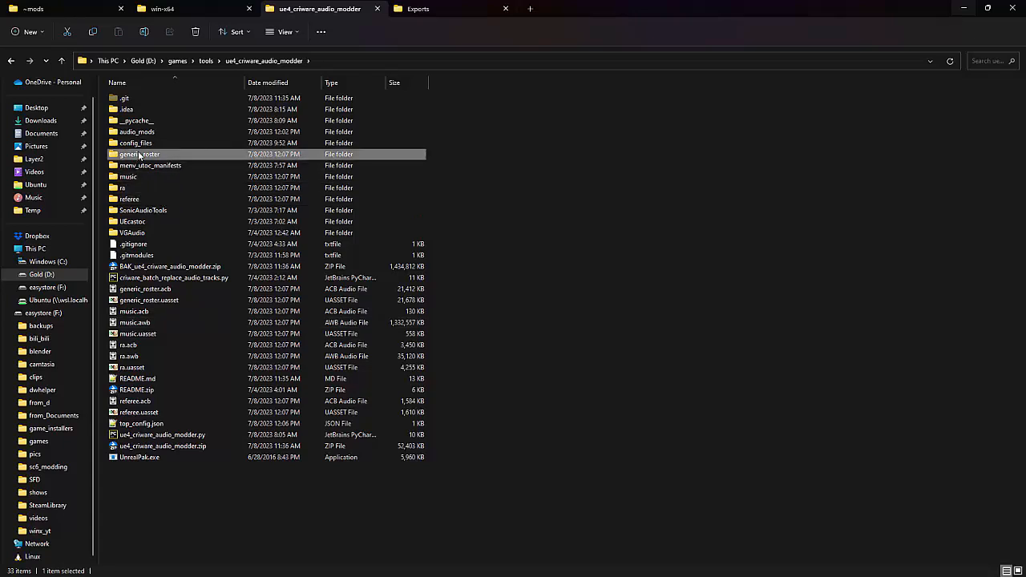
Step: Check the ra.awb and referee.acb files, open music.awb in foobar2000, and look over the first music tracks
{"action": "left_click", "coordinate": [134, 357]}
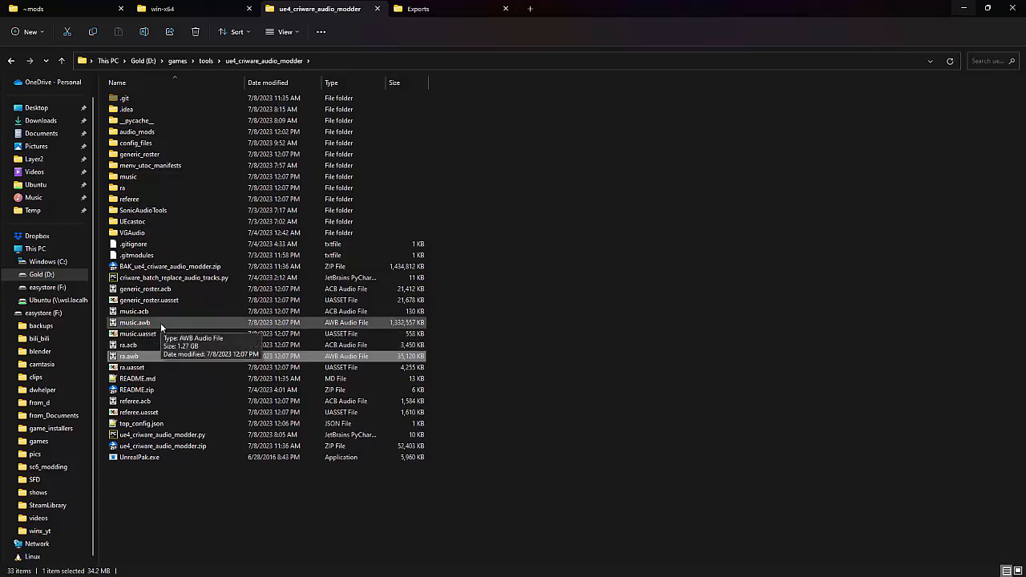
{"action": "left_click", "coordinate": [151, 402]}
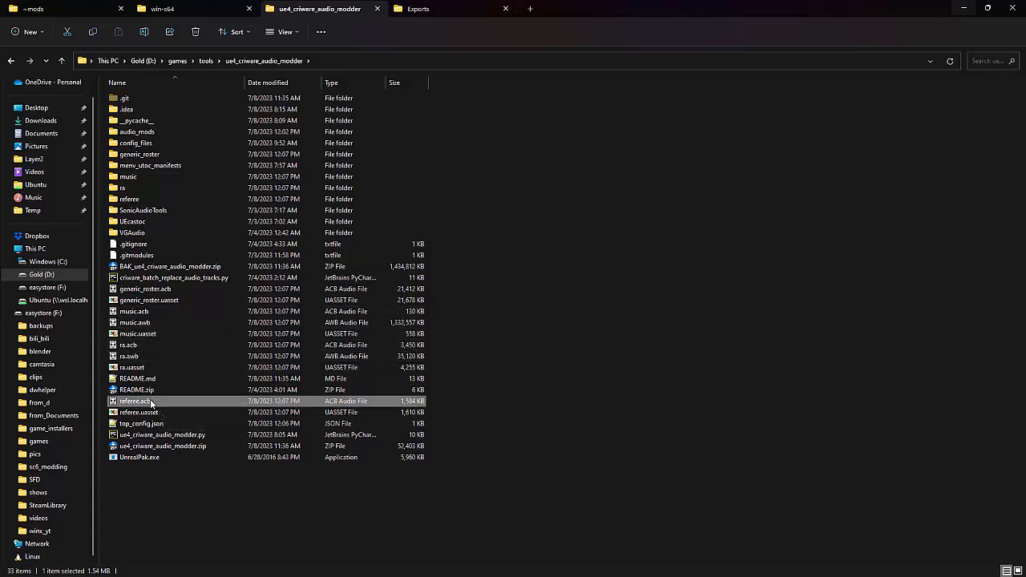
{"action": "left_click", "coordinate": [205, 358]}
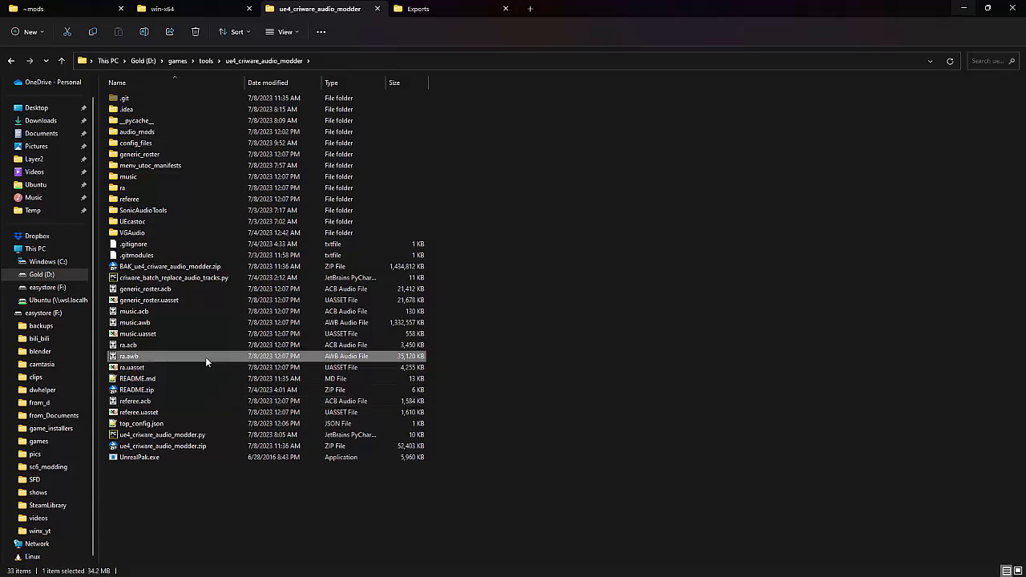
{"action": "left_click", "coordinate": [157, 324]}
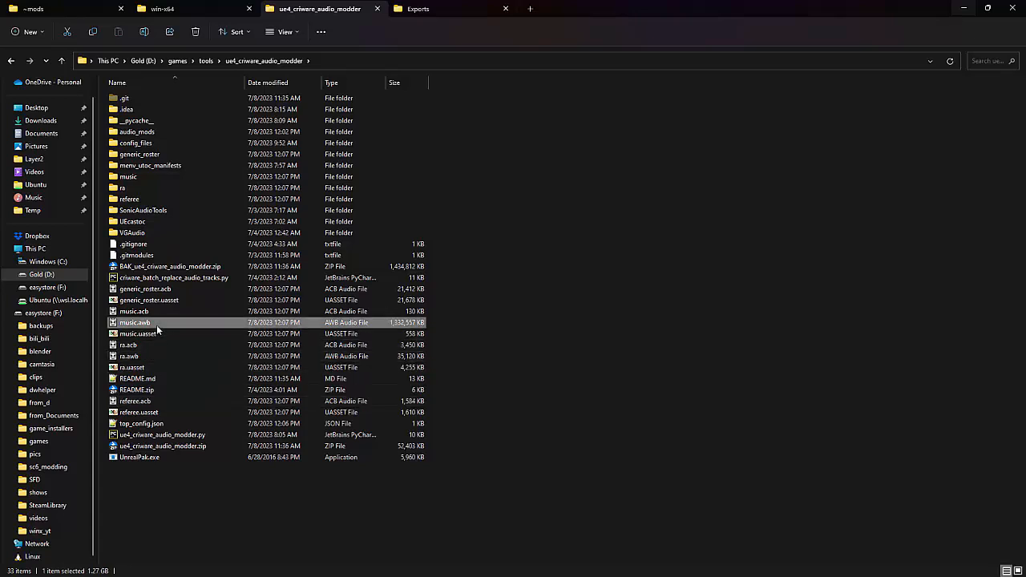
{"action": "double_click", "coordinate": [158, 328]}
{"action": "left_click", "coordinate": [519, 292]}
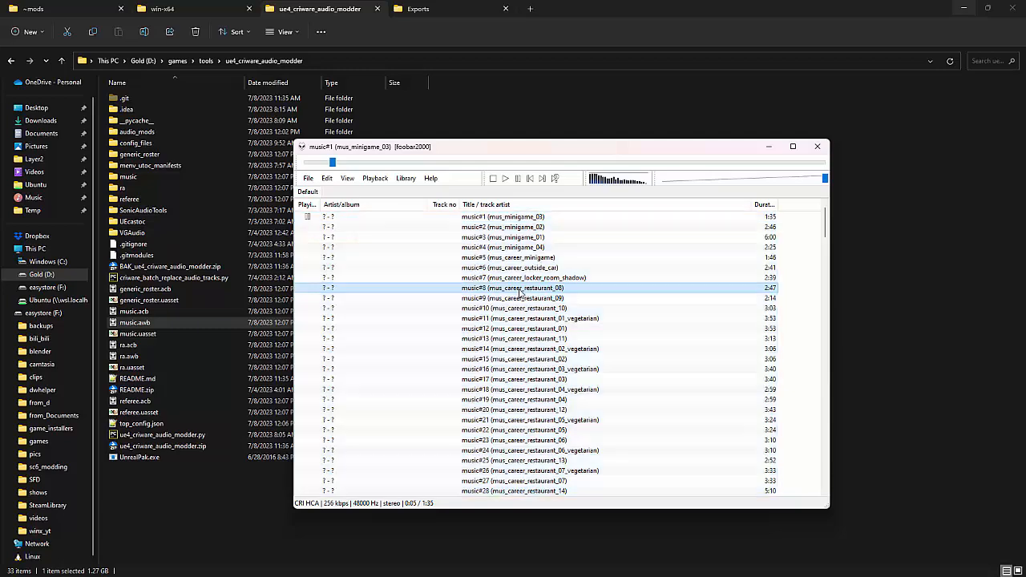
{"action": "scroll", "coordinate": [515, 384], "scroll_direction": "down", "scroll_amount": 9}
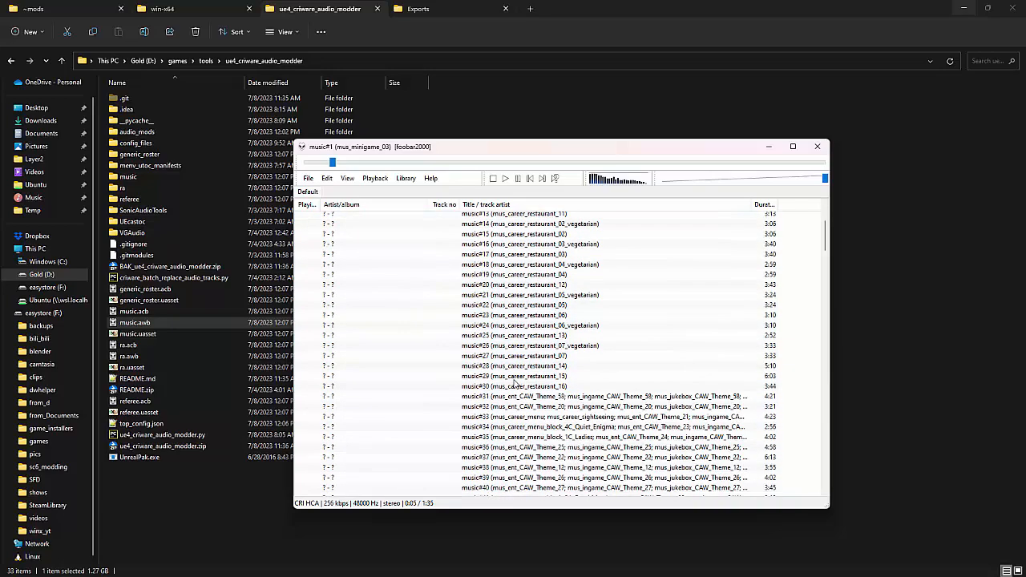
{"action": "scroll", "coordinate": [515, 384], "scroll_direction": "up", "scroll_amount": 9}
{"action": "left_click", "coordinate": [518, 218]}
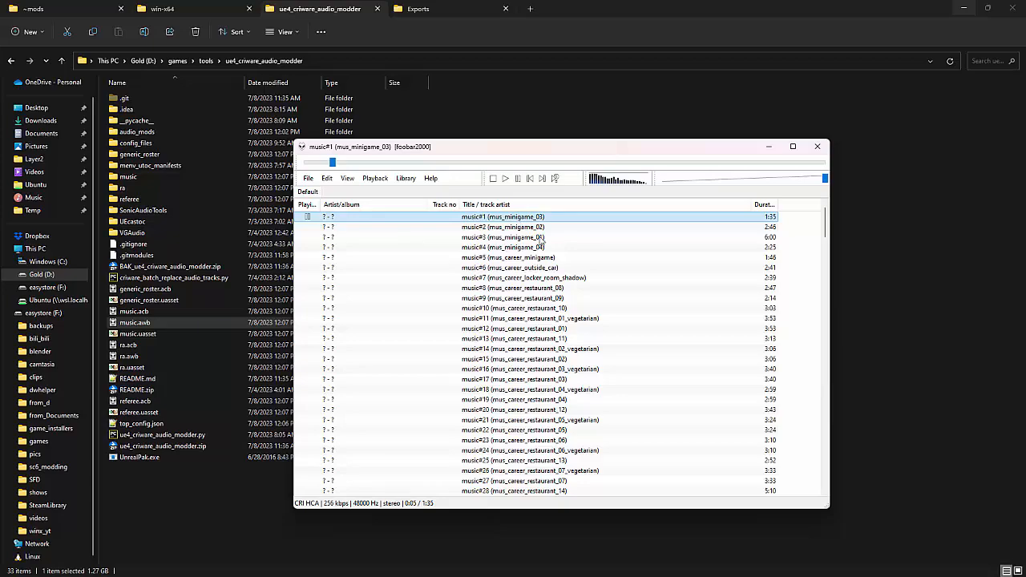
Step: Look through the music.awb track list and select the Abadon track, music#98, followed by the AdamCole track, music#99
{"action": "scroll", "coordinate": [518, 346], "scroll_direction": "down", "scroll_amount": 20}
{"action": "scroll", "coordinate": [516, 343], "scroll_direction": "down", "scroll_amount": 13}
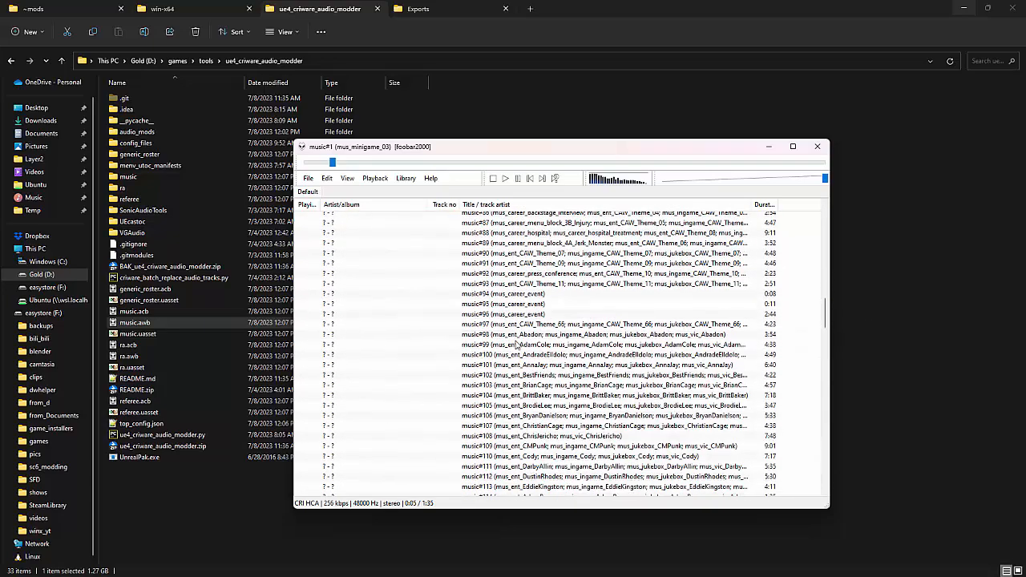
{"action": "scroll", "coordinate": [537, 367], "scroll_direction": "down", "scroll_amount": 4}
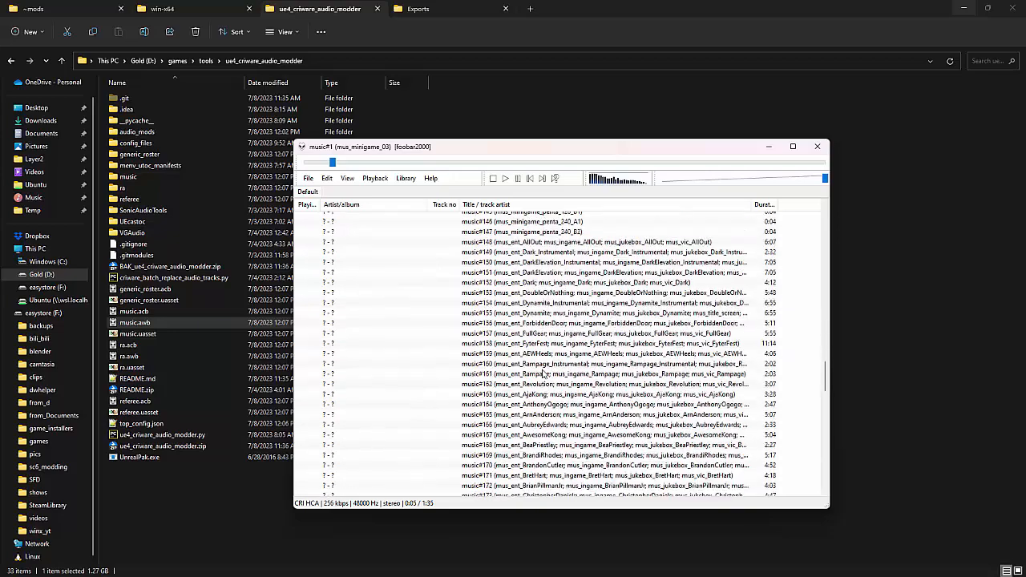
{"action": "scroll", "coordinate": [543, 374], "scroll_direction": "up", "scroll_amount": 15}
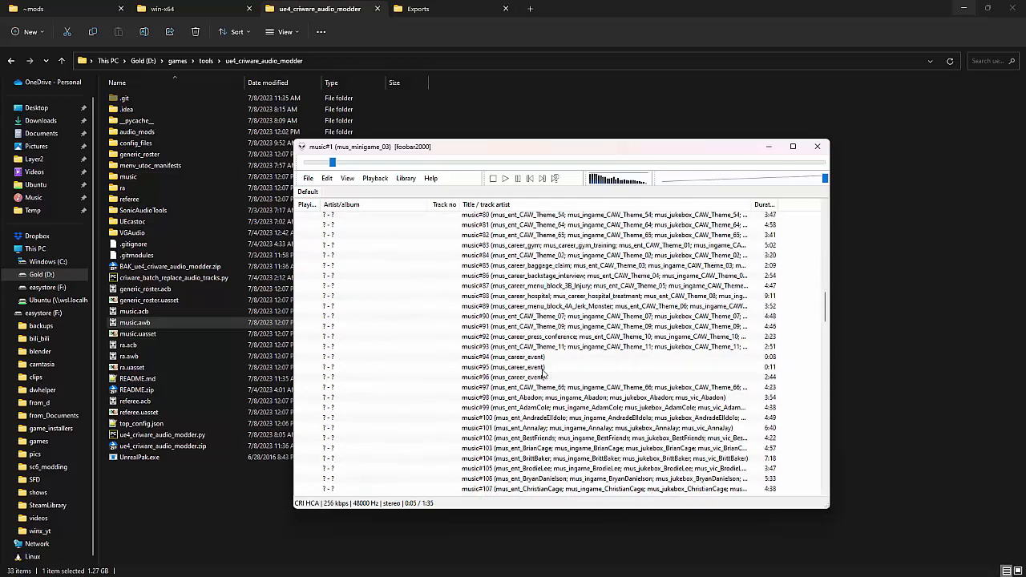
{"action": "left_click", "coordinate": [557, 440]}
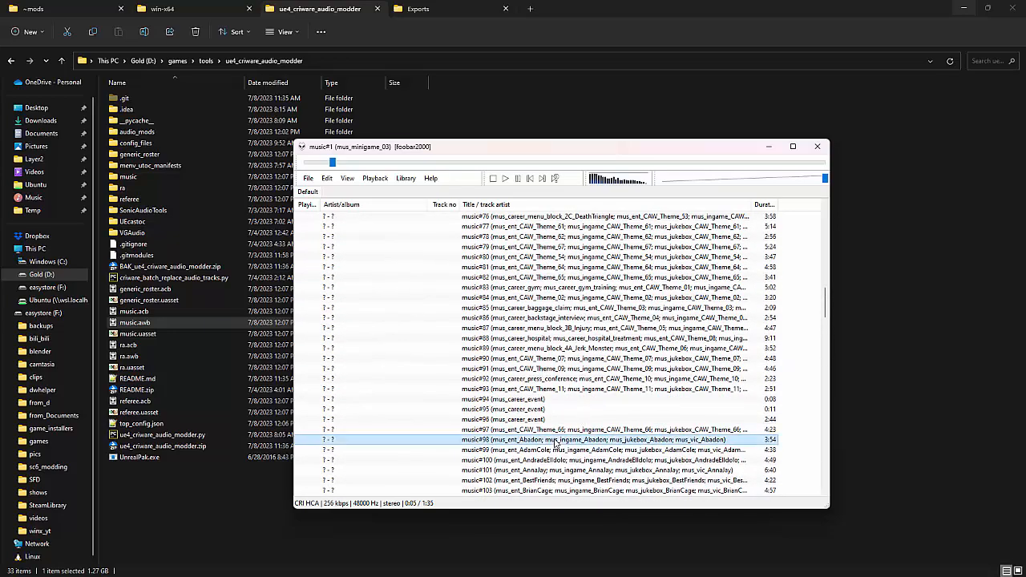
{"action": "left_click", "coordinate": [549, 451]}
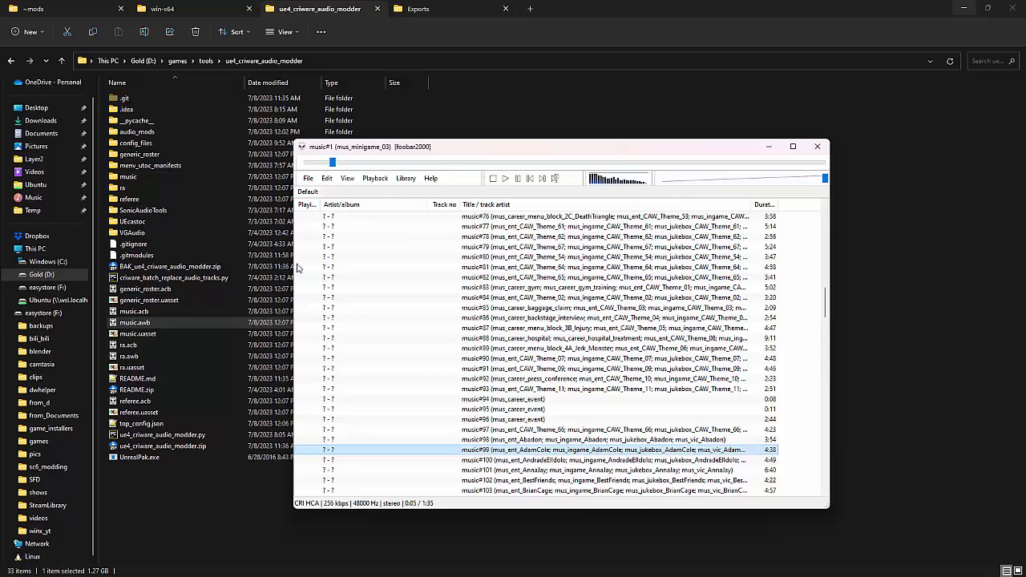
Step: Switch back to File Explorer, look through the extracted .hca files in the music folder, and return to the parent folder
{"action": "double_click", "coordinate": [133, 176]}
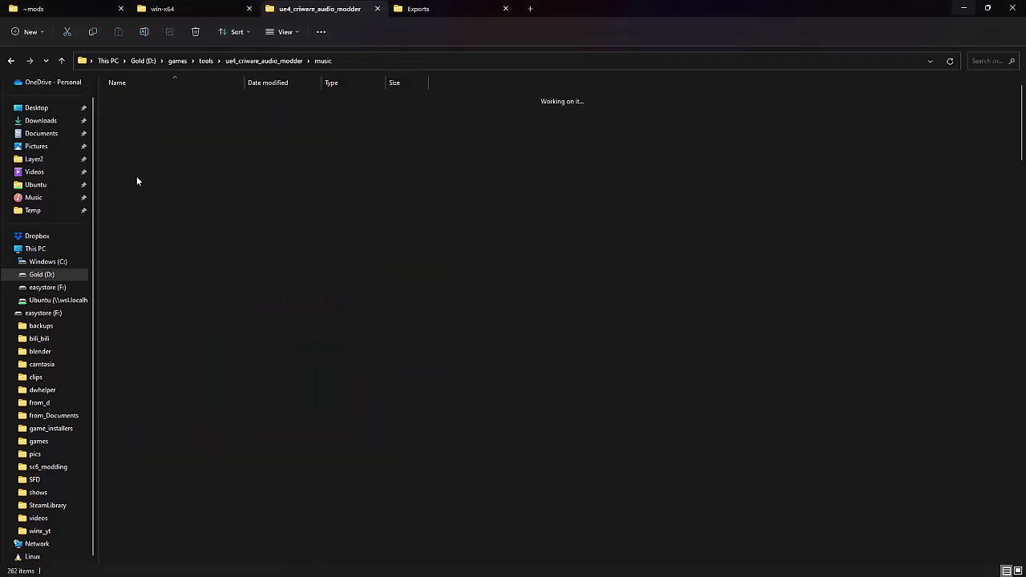
{"action": "left_click", "coordinate": [249, 256]}
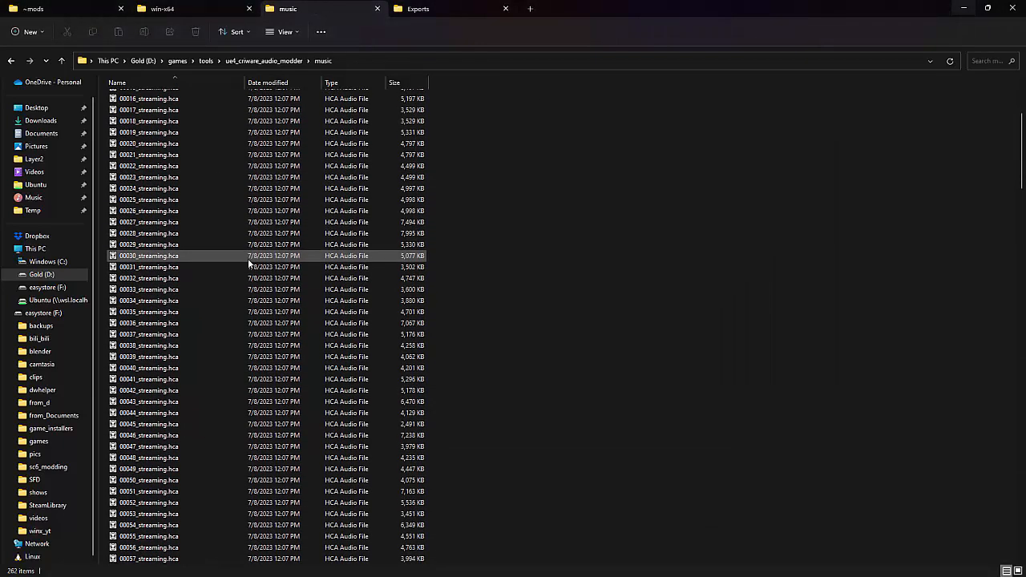
{"action": "left_click", "coordinate": [159, 109]}
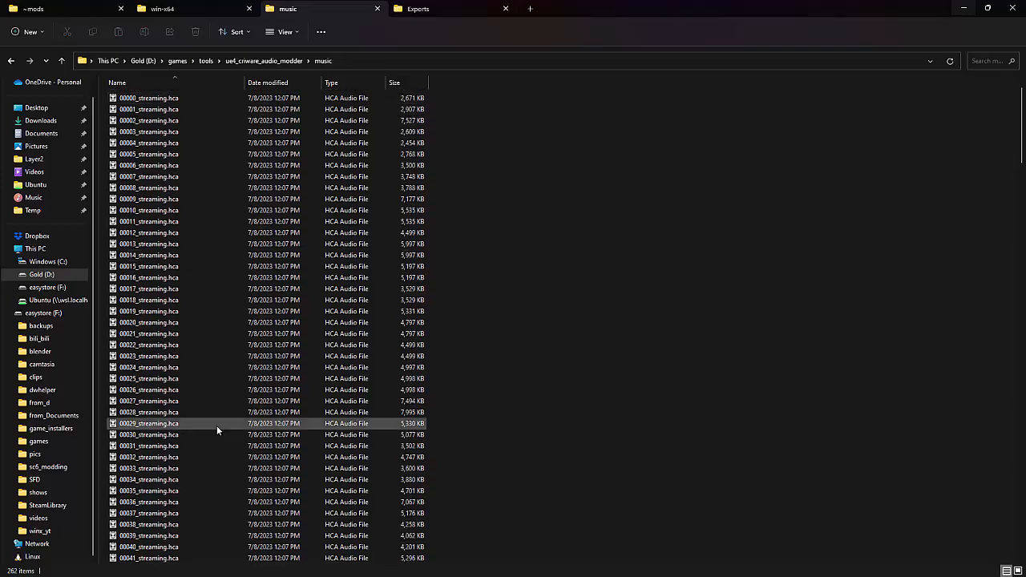
{"action": "scroll", "coordinate": [217, 426], "scroll_direction": "down", "scroll_amount": 10}
{"action": "scroll", "coordinate": [216, 426], "scroll_direction": "down", "scroll_amount": 5}
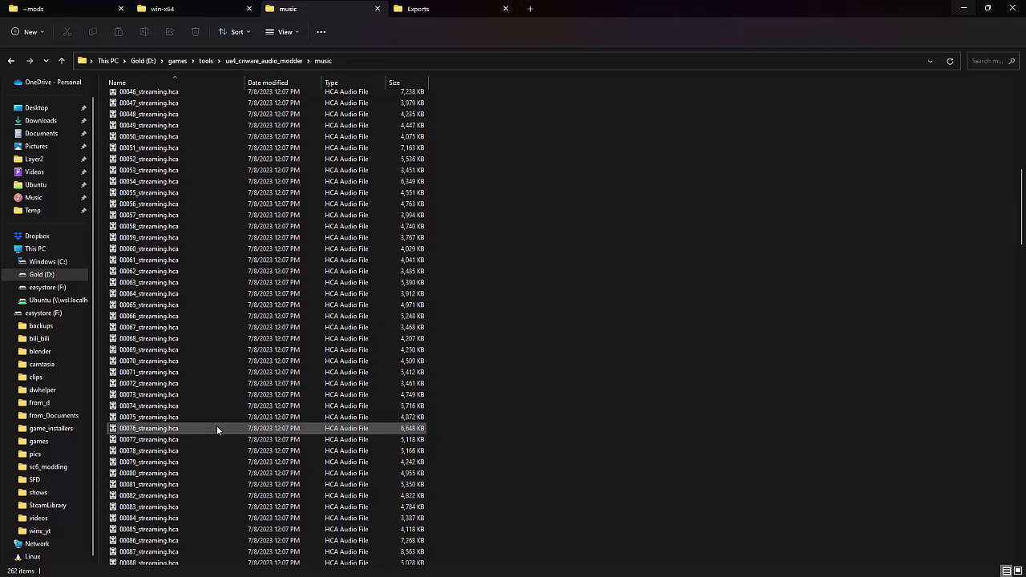
{"action": "key", "text": "alt+Up"}
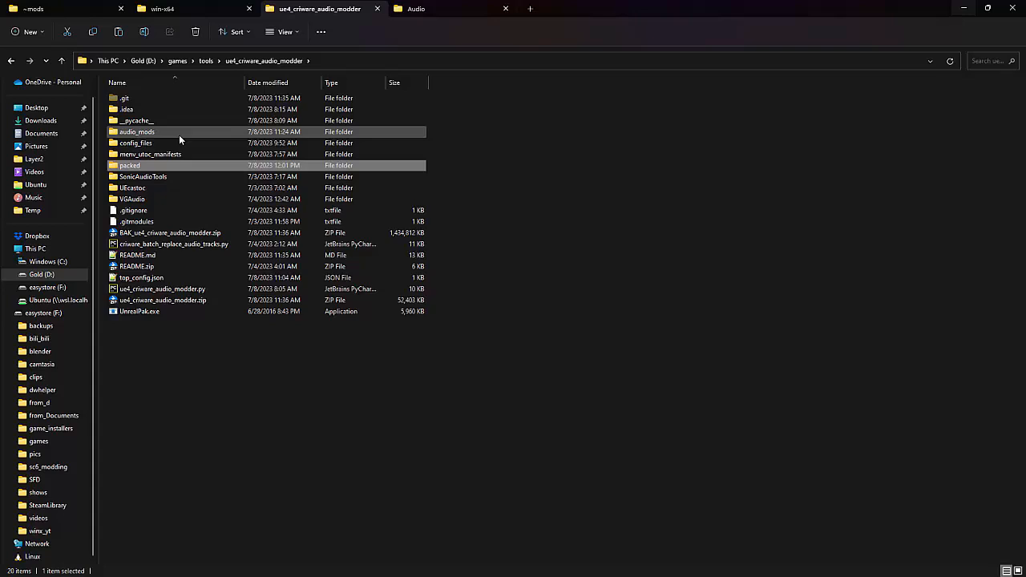
Step: Duplicate the halo_intro_over_dynamite_intro folder inside audio_mods
{"action": "double_click", "coordinate": [179, 134]}
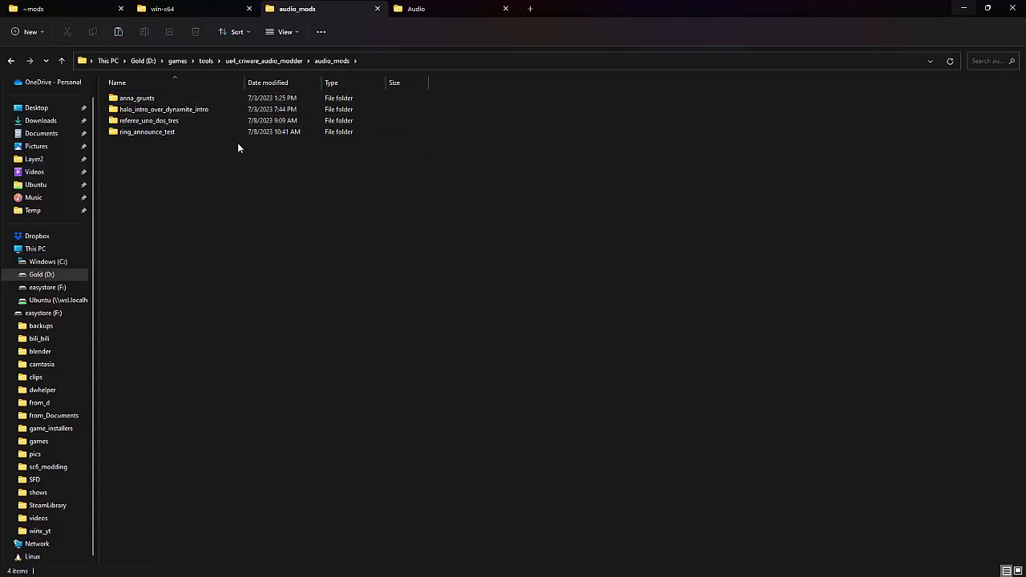
{"action": "left_click", "coordinate": [168, 113]}
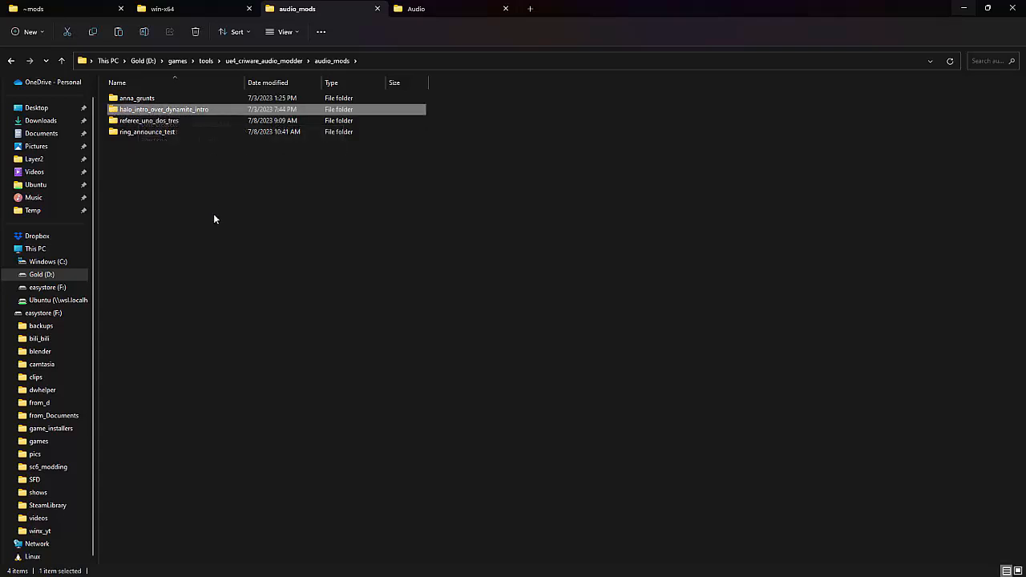
{"action": "key", "text": "ctrl+v"}
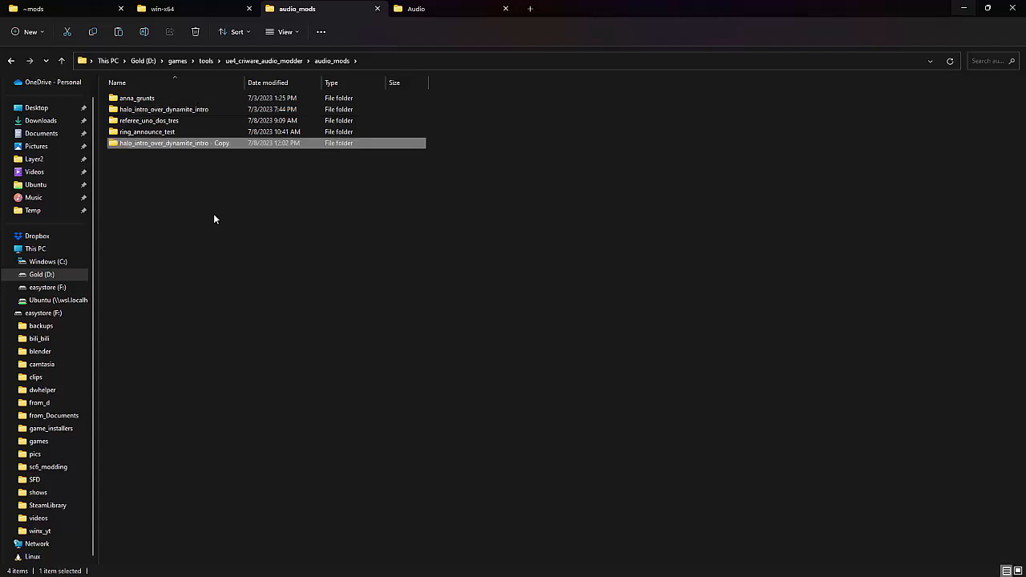
Step: Rename the copied mod folder to favorite_intro_over_dynamite_intro
{"action": "key", "text": "F2"}
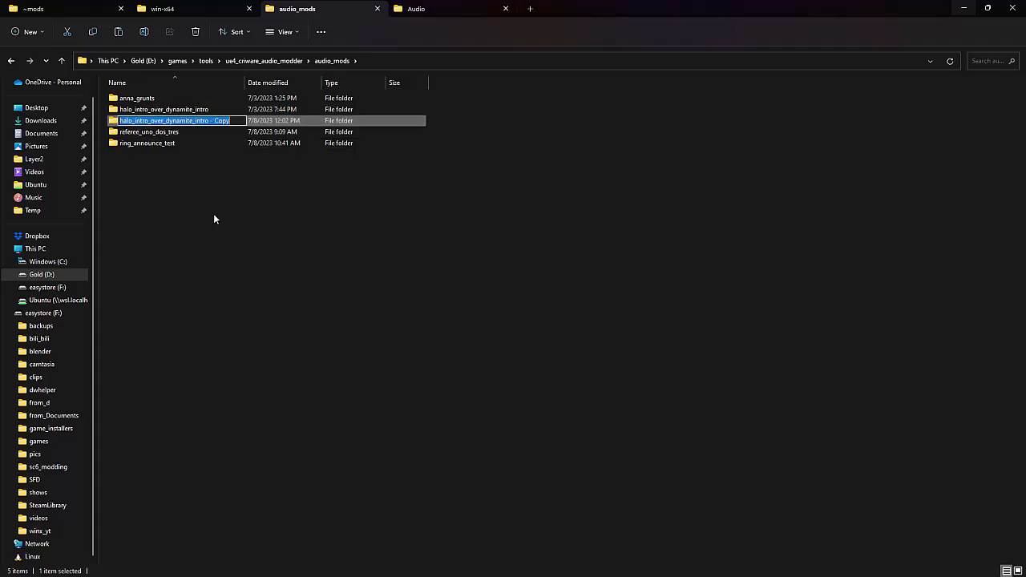
{"action": "key", "text": "End"}
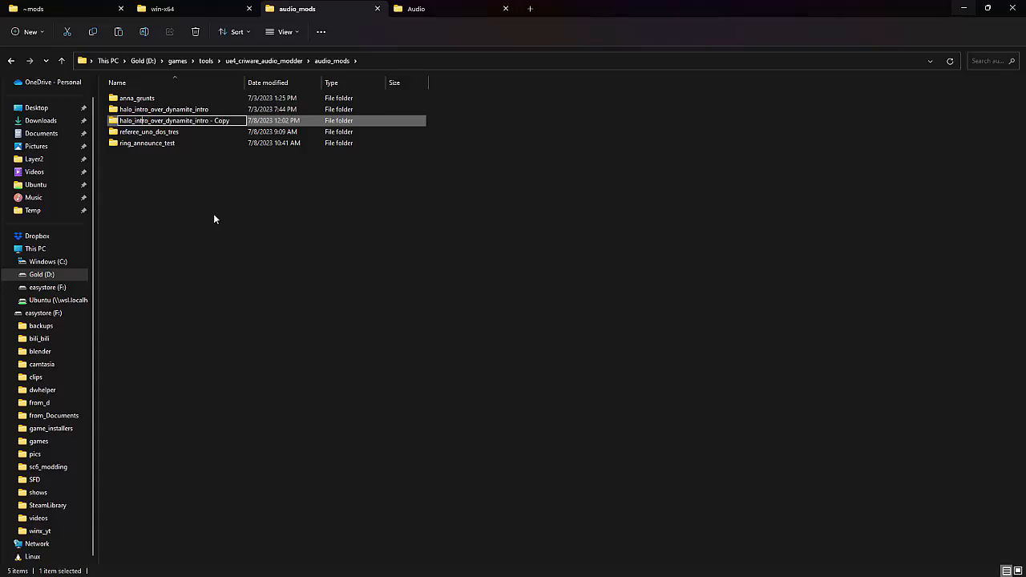
{"action": "key", "text": "BackSpace"}
{"action": "key", "text": "BackSpace"}
{"action": "key", "text": "BackSpace"}
{"action": "key", "text": "BackSpace"}
{"action": "key", "text": "BackSpace"}
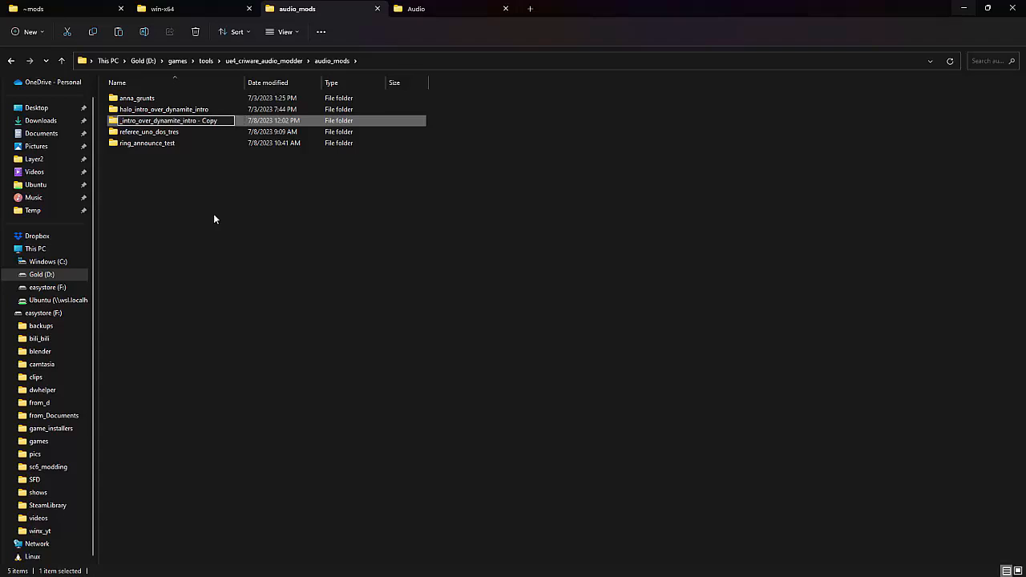
{"action": "type", "text": "favoi"}
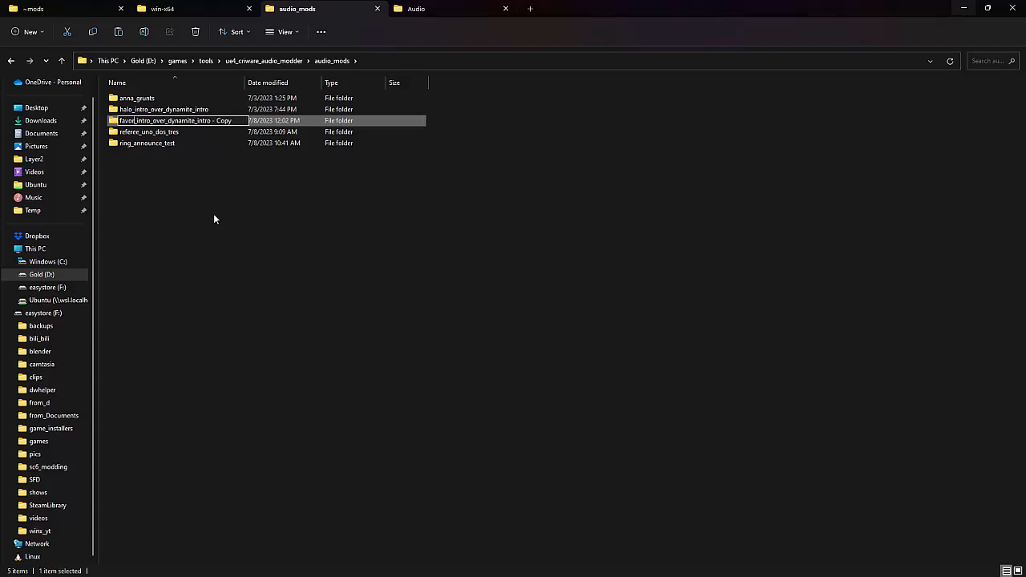
{"action": "key", "text": "BackSpace"}
{"action": "type", "text": "rite"}
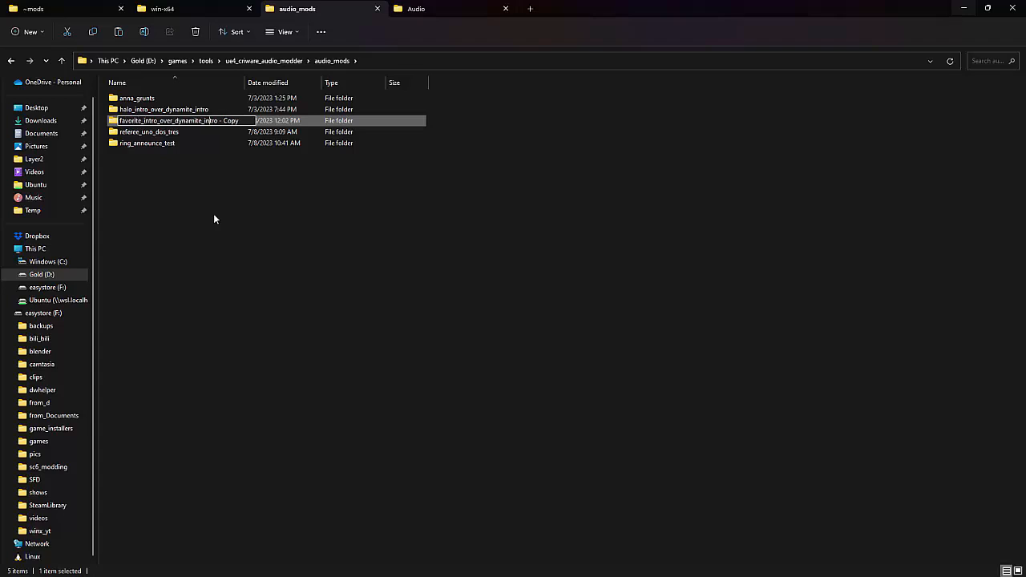
{"action": "key", "text": "shift+Right"}
{"action": "key", "text": "shift+Right"}
{"action": "key", "text": "shift+Right"}
{"action": "key", "text": "shift+Right"}
{"action": "key", "text": "shift+Right"}
{"action": "key", "text": "shift+Right"}
{"action": "key", "text": "shift+Right"}
{"action": "key", "text": "BackSpace"}
{"action": "key", "text": "Return"}
Step: Rename halo_intro.wav in the favorite_intro_over_dynamite_intro folder as favorite_intro.wav
{"action": "double_click", "coordinate": [221, 110]}
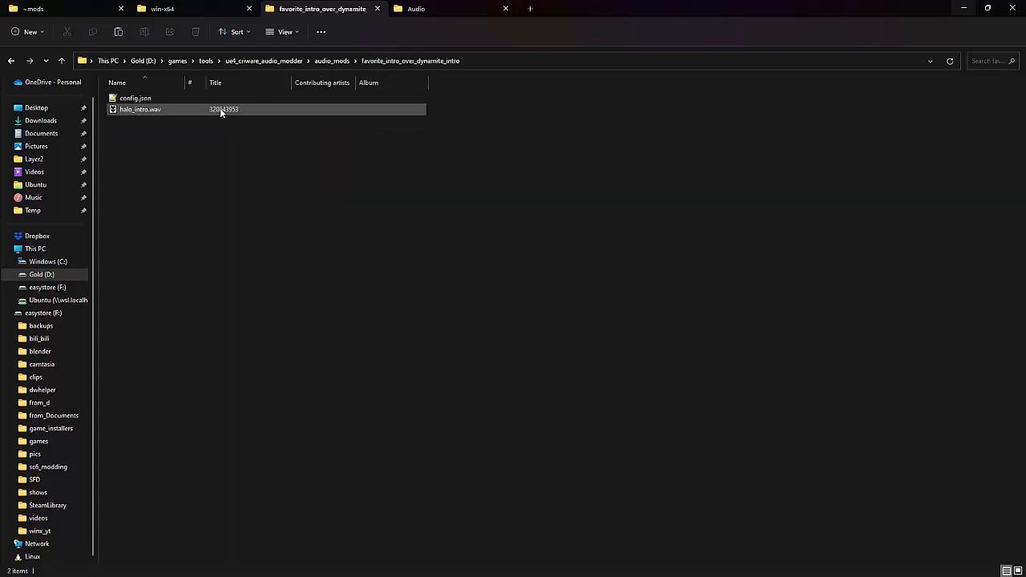
{"action": "left_click", "coordinate": [151, 110]}
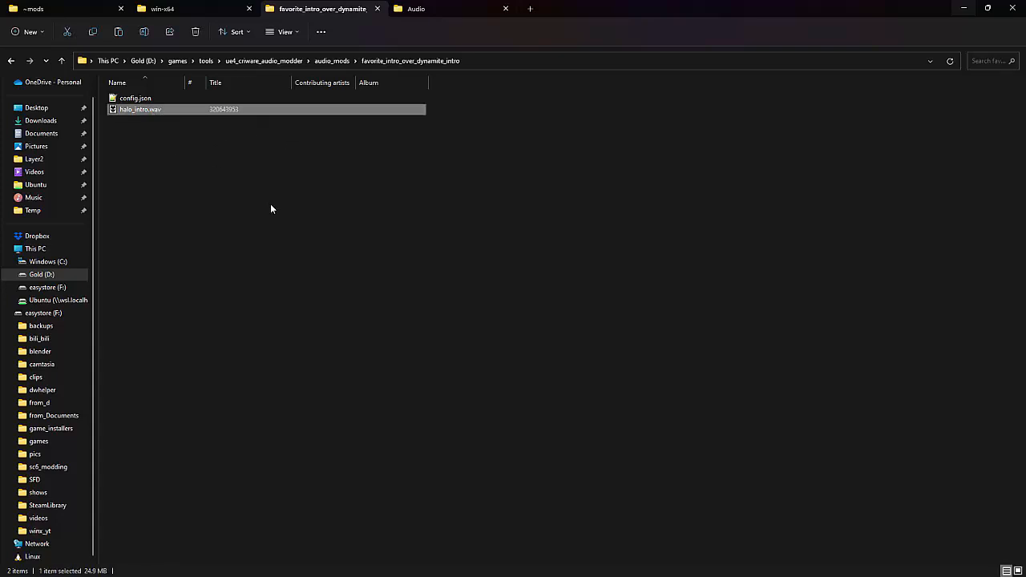
{"action": "key", "text": "F2"}
{"action": "type", "text": "fac_intro"}
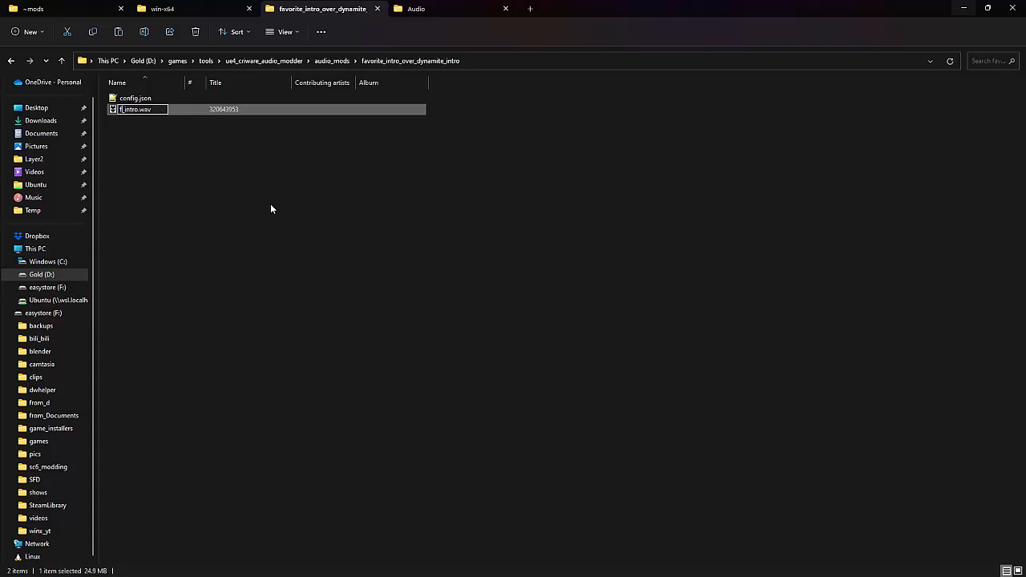
{"action": "type", "text": "vorite"}
{"action": "key", "text": "Return"}
{"action": "key", "text": "F2"}
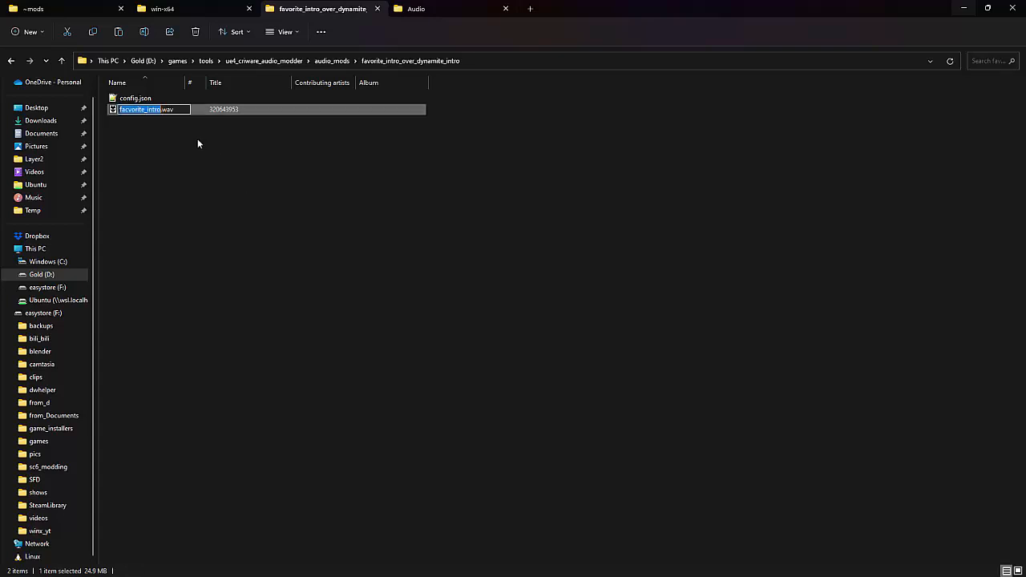
{"action": "key", "text": "Left"}
{"action": "key", "text": "Right"}
{"action": "key", "text": "Right"}
{"action": "key", "text": "Right"}
{"action": "key", "text": "BackSpace"}
{"action": "key", "text": "Return"}
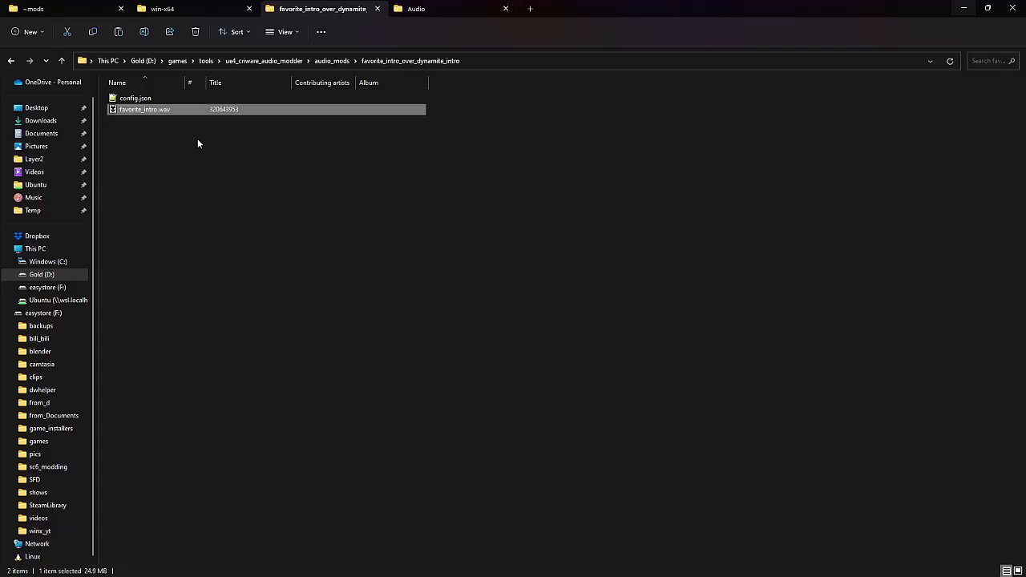
Step: Edit the mod folder's config.json so 00154_streaming.hca maps to favorite_intro.wav, and save the file
{"action": "double_click", "coordinate": [157, 99]}
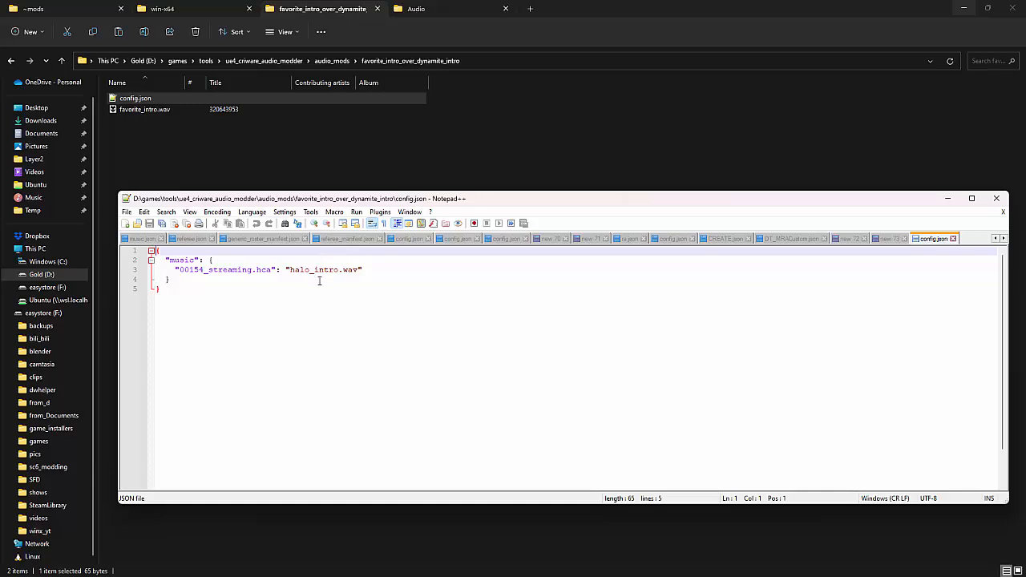
{"action": "left_click_drag", "start_coordinate": [271, 269], "coordinate": [180, 270]}
{"action": "left_click", "coordinate": [328, 270]}
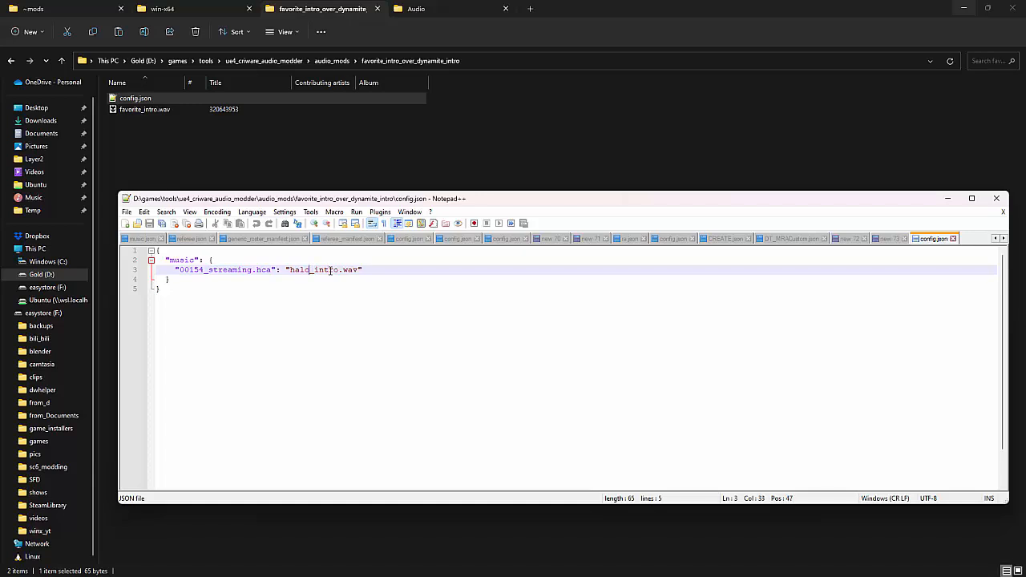
{"action": "key", "text": "BackSpace"}
{"action": "key", "text": "BackSpace"}
{"action": "key", "text": "BackSpace"}
{"action": "key", "text": "BackSpace"}
{"action": "type", "text": "fav"}
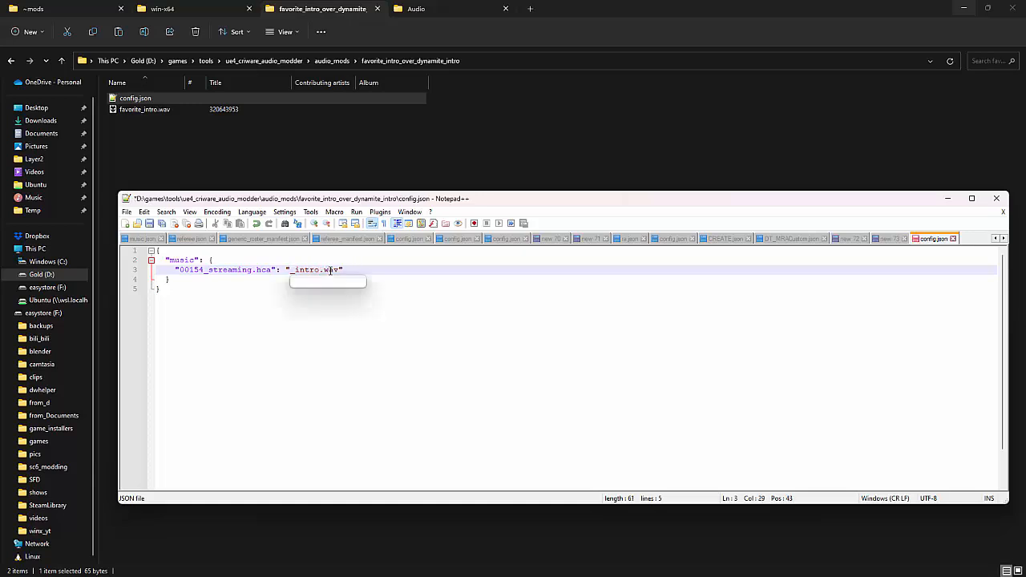
{"action": "type", "text": "orite"}
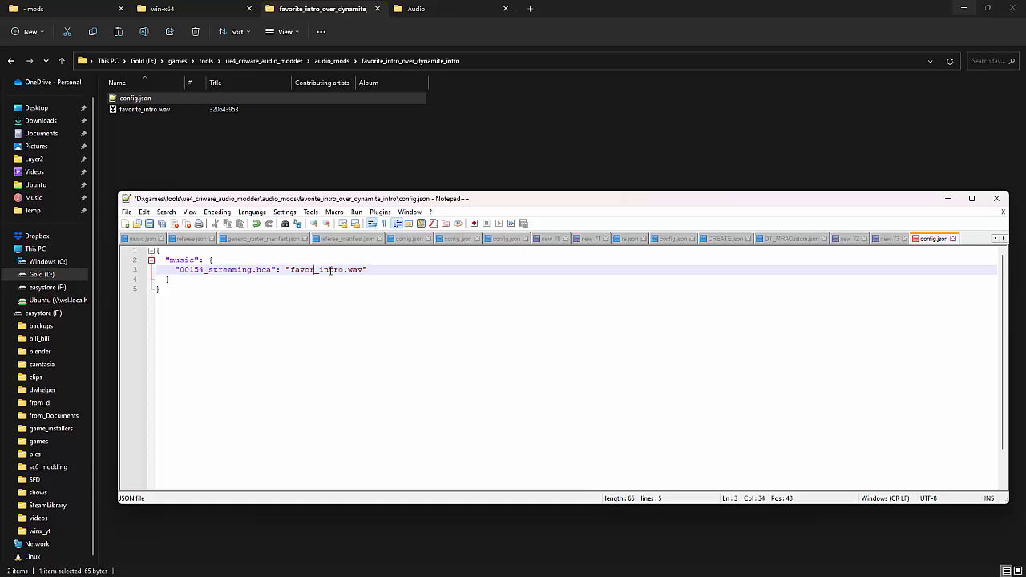
{"action": "key", "text": "ctrl+s"}
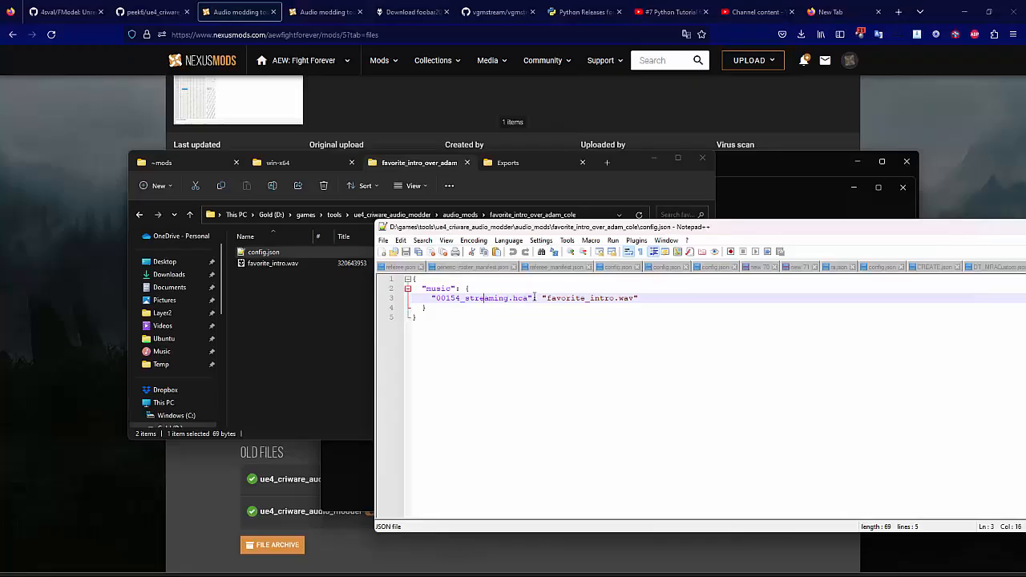
Step: Change the track key in the favorite_intro_over_adam_cole config.json to 00098_streaming.hca and save the file
{"action": "key", "text": "Left"}
{"action": "key", "text": "Left"}
{"action": "key", "text": "Left"}
{"action": "key", "text": "Left"}
{"action": "key", "text": "Left"}
{"action": "key", "text": "BackSpace"}
{"action": "key", "text": "BackSpace"}
{"action": "key", "text": "BackSpace"}
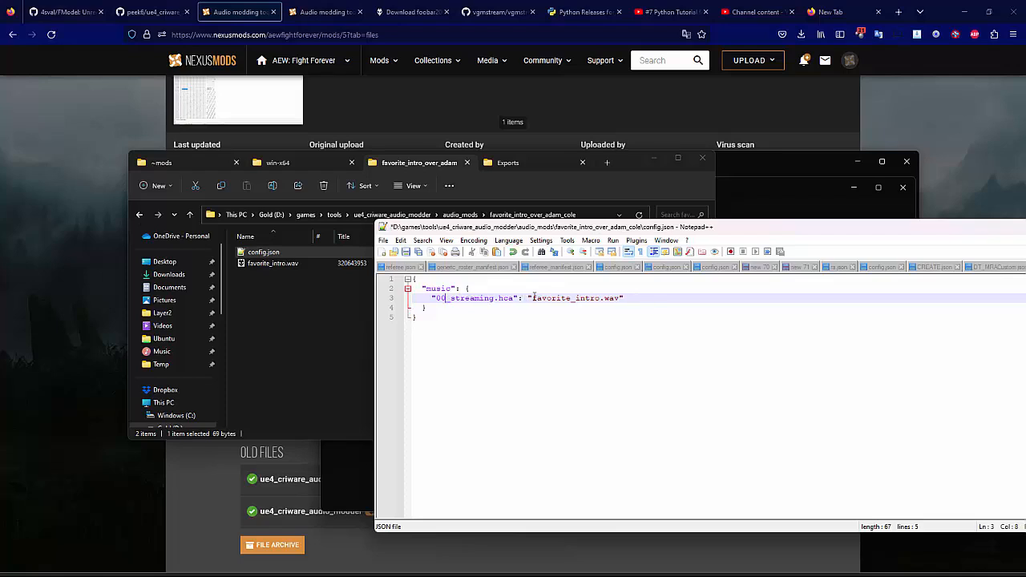
{"action": "type", "text": "098"}
{"action": "key", "text": "Right"}
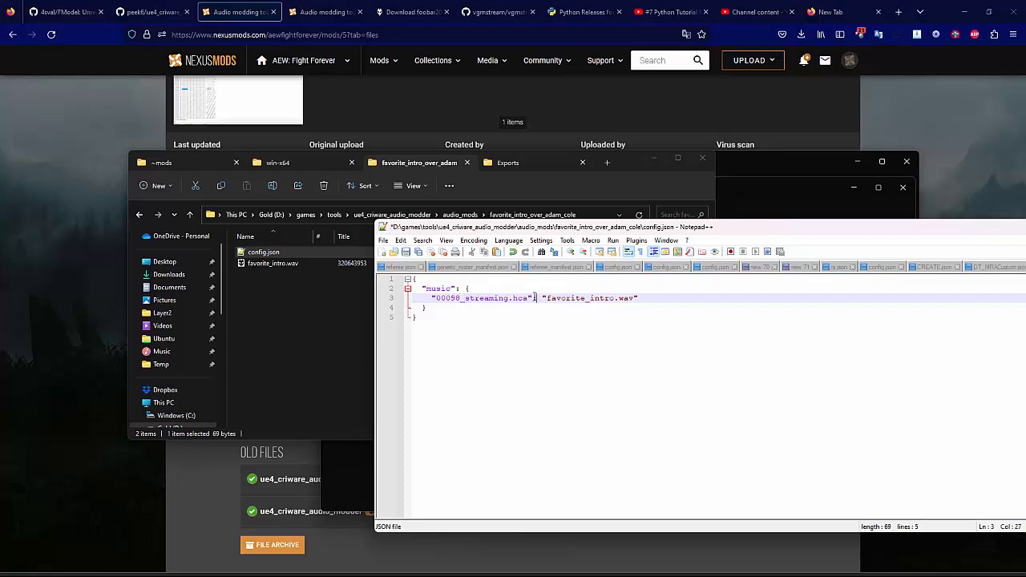
{"action": "key", "text": "ctrl+s"}
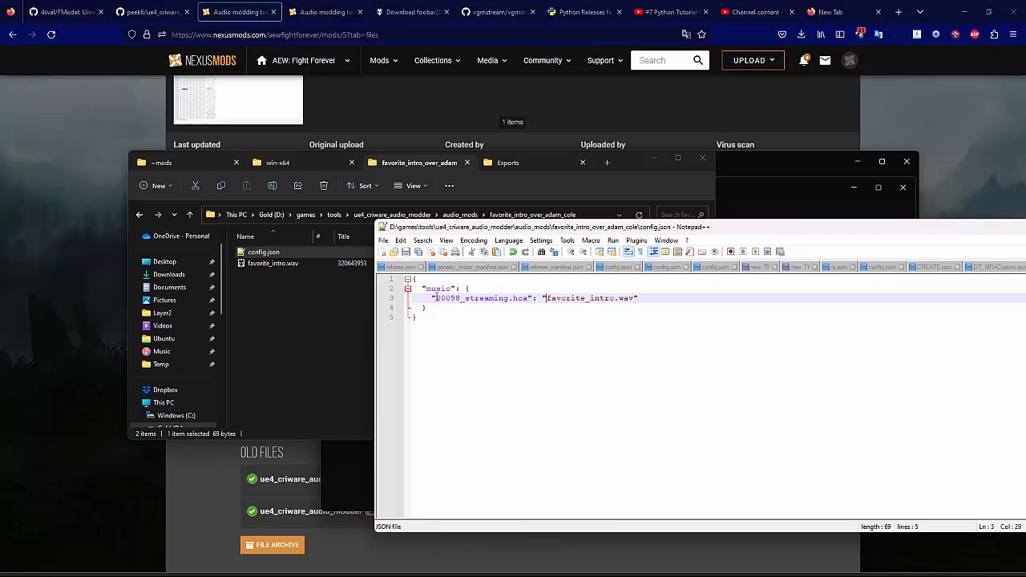
Step: Check the track and wav names in config.json against the files in the favorite_intro_over_adam_cole folder
{"action": "left_click_drag", "start_coordinate": [434, 297], "coordinate": [529, 298]}
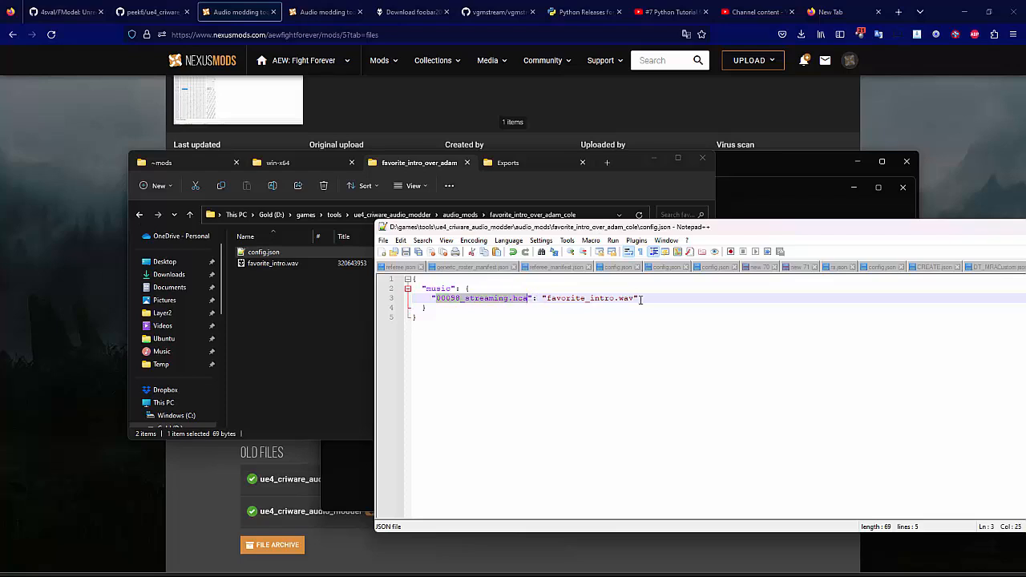
{"action": "left_click_drag", "start_coordinate": [635, 297], "coordinate": [546, 297]}
{"action": "left_click", "coordinate": [315, 276]}
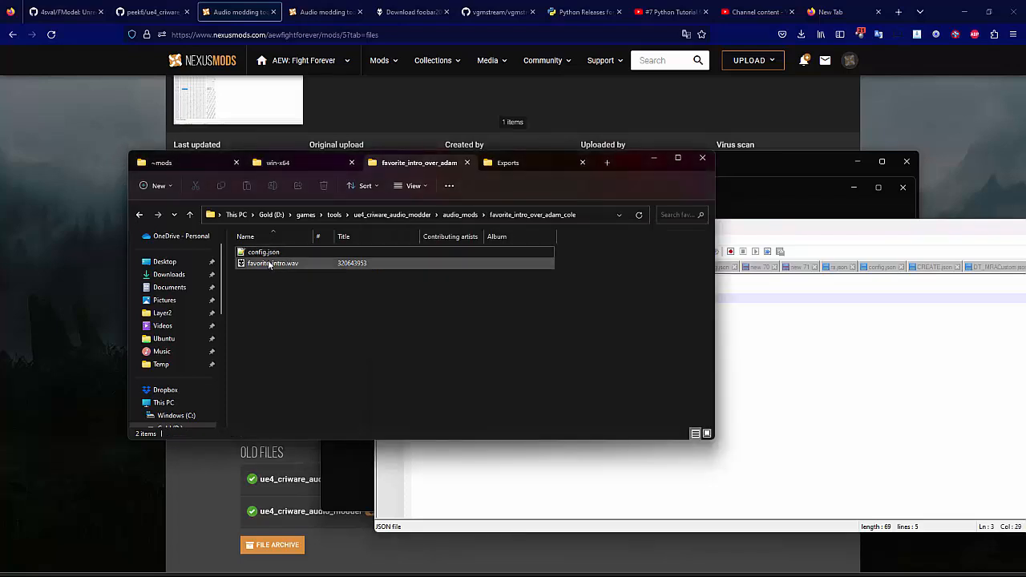
{"action": "left_click", "coordinate": [780, 320]}
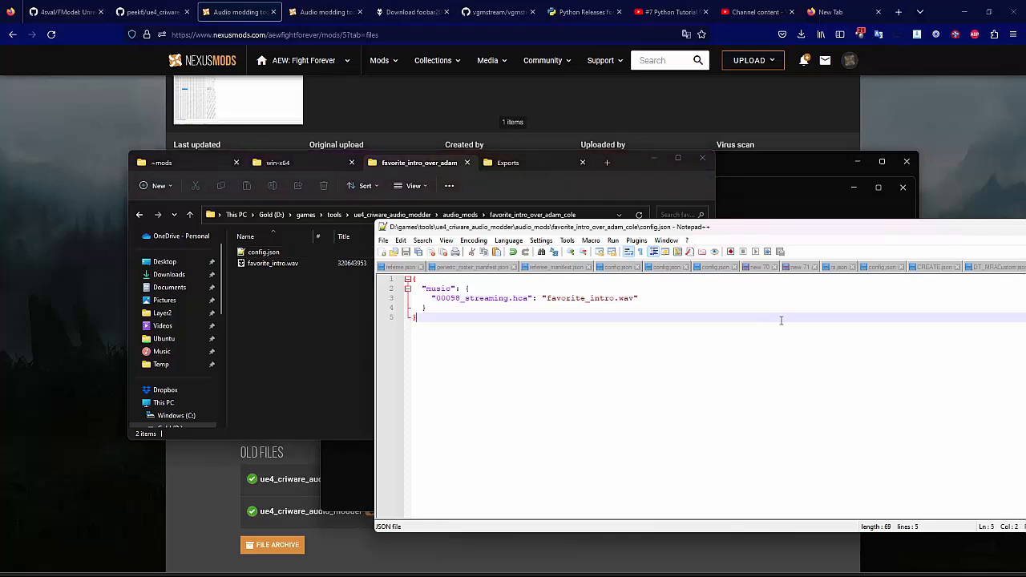
Step: Return to the ue4_criware_audio_modder folder in File Explorer and open top_config.json for editing
{"action": "left_click", "coordinate": [329, 289]}
{"action": "left_click", "coordinate": [401, 214]}
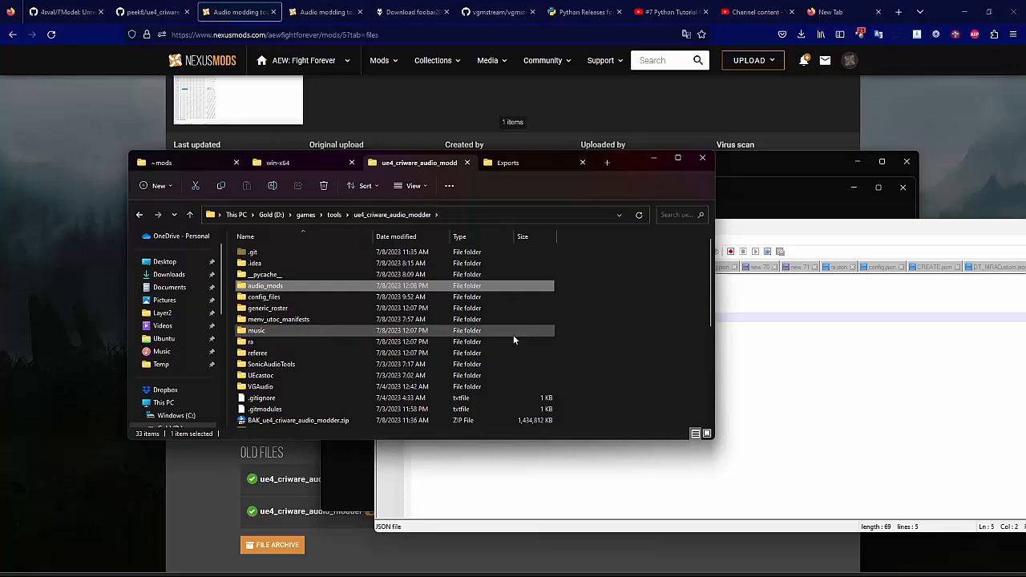
{"action": "scroll", "coordinate": [514, 339], "scroll_direction": "down", "scroll_amount": 2}
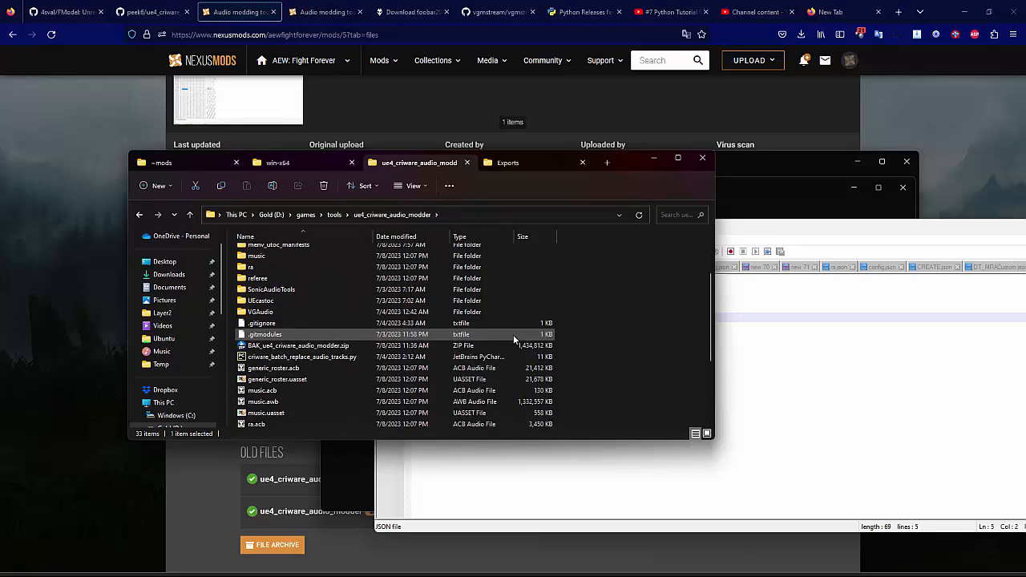
{"action": "scroll", "coordinate": [513, 334], "scroll_direction": "down", "scroll_amount": 3}
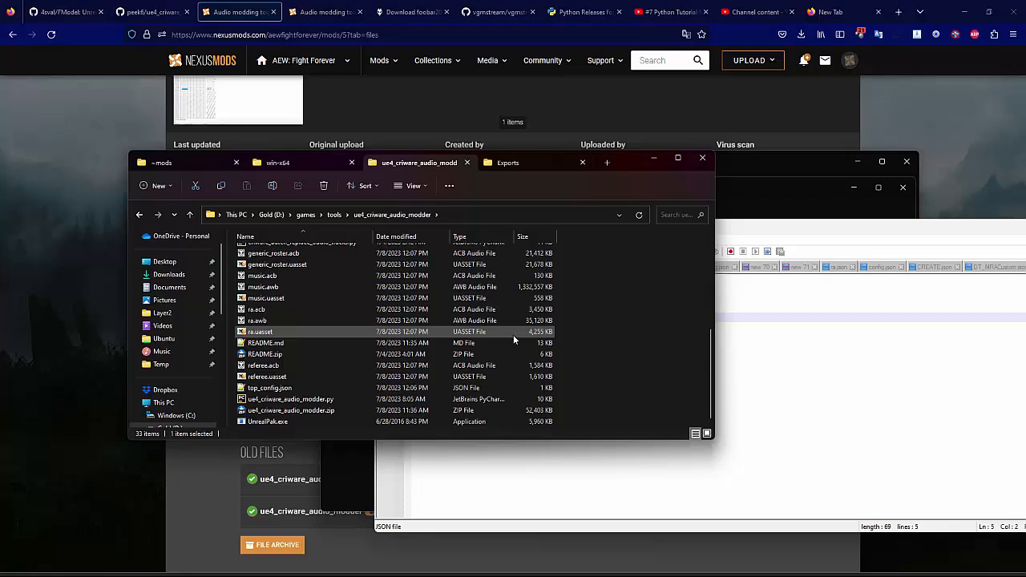
{"action": "left_click", "coordinate": [339, 390]}
{"action": "double_click", "coordinate": [340, 390]}
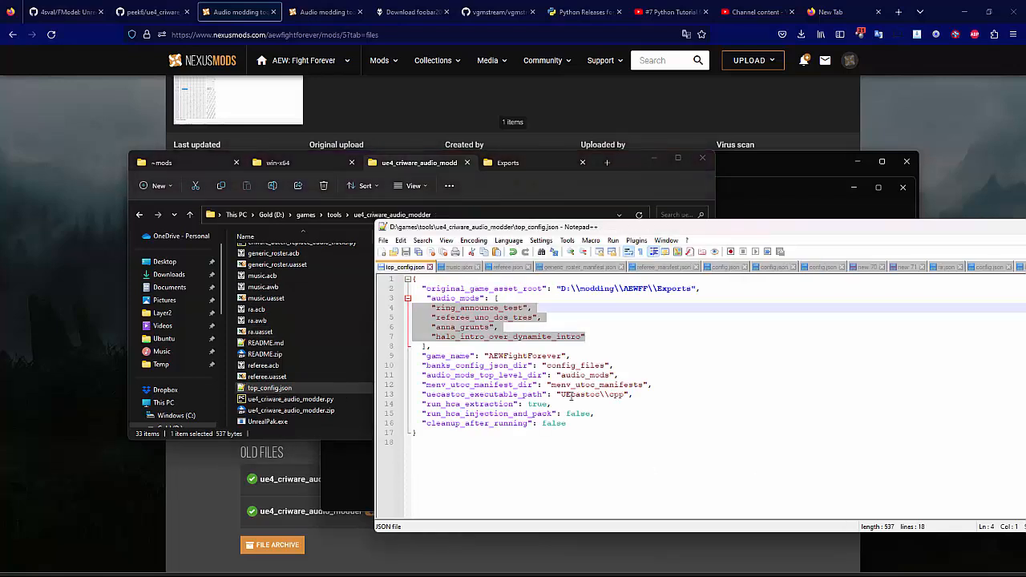
Step: Set run_hca_injection_and_pack to true in top_config.json, keeping the trailing comma
{"action": "left_click", "coordinate": [591, 412]}
{"action": "key", "text": "BackSpace"}
{"action": "key", "text": "BackSpace"}
{"action": "key", "text": "BackSpace"}
{"action": "key", "text": "BackSpace"}
{"action": "key", "text": "BackSpace"}
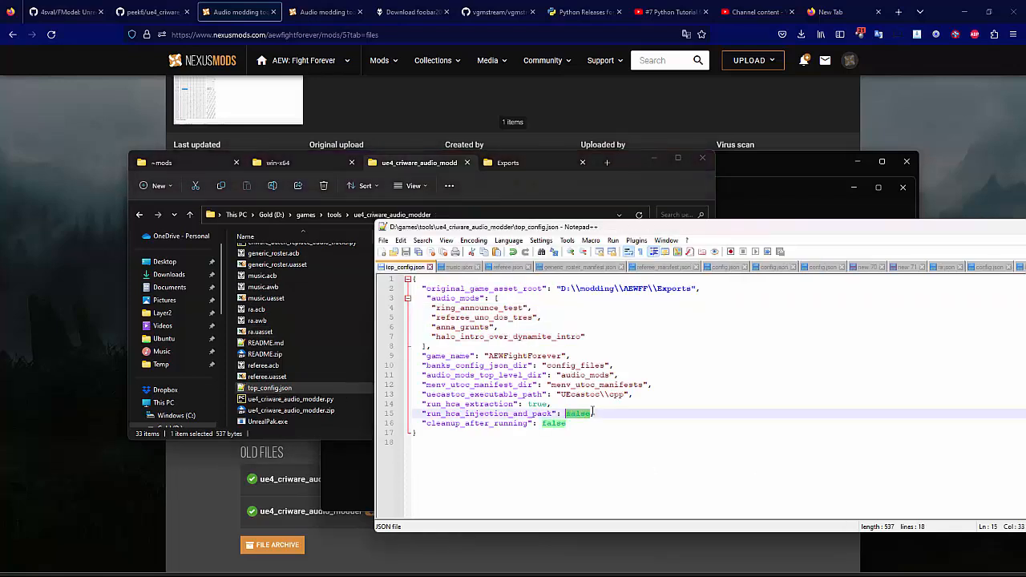
{"action": "type", "text": "tru"}
{"action": "key", "text": "Escape"}
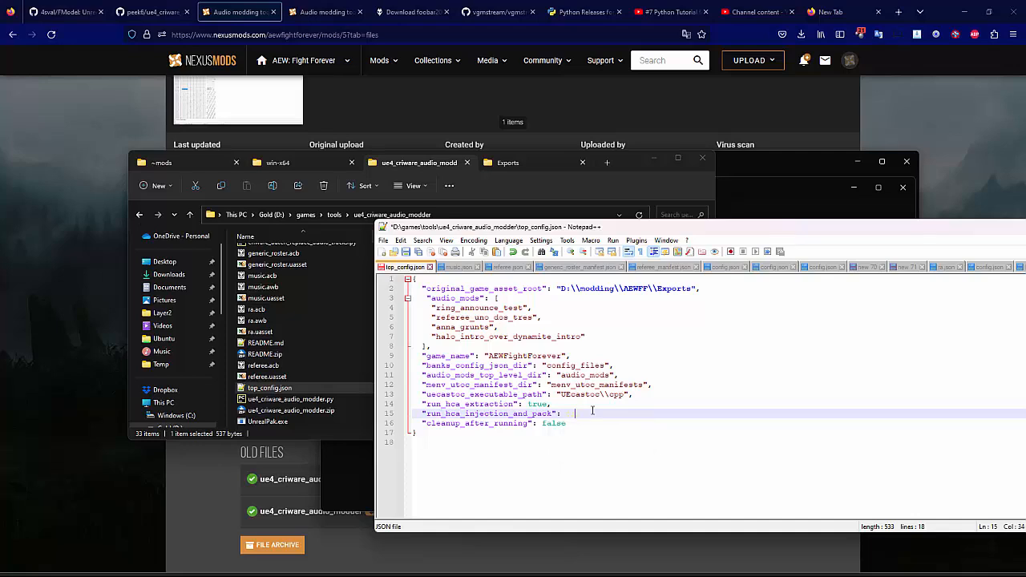
{"action": "type", "text": "true,"}
Step: Set cleanup_after_running to true in top_config.json and save the file
{"action": "key", "text": "Down"}
{"action": "key", "text": "shift+Left"}
{"action": "key", "text": "shift+Left"}
{"action": "key", "text": "shift+Left"}
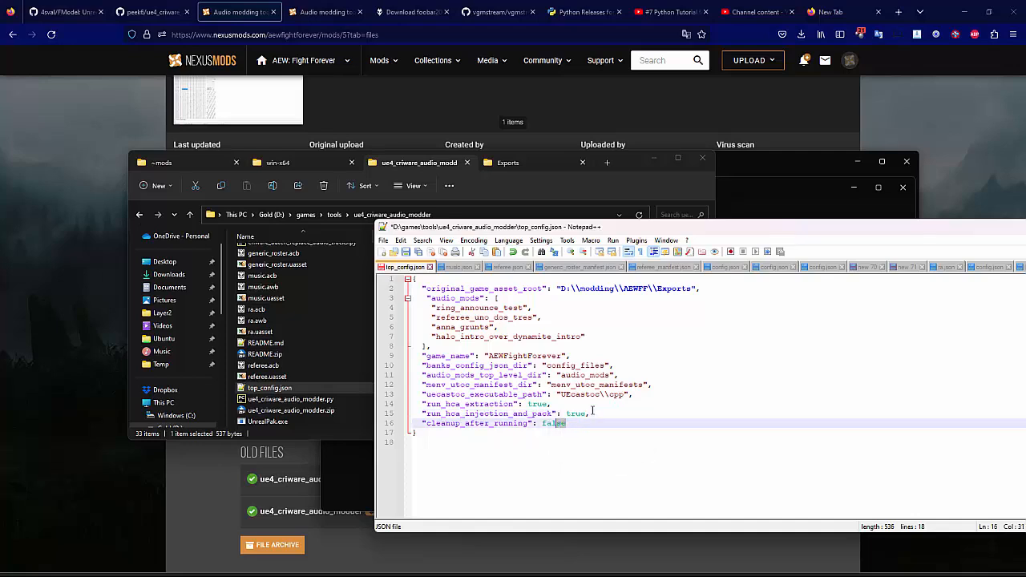
{"action": "key", "text": "shift+Left"}
{"action": "key", "text": "shift+Left"}
{"action": "key", "text": "shift+Left"}
{"action": "type", "text": "true"}
{"action": "key", "text": "Escape"}
{"action": "key", "text": "Up"}
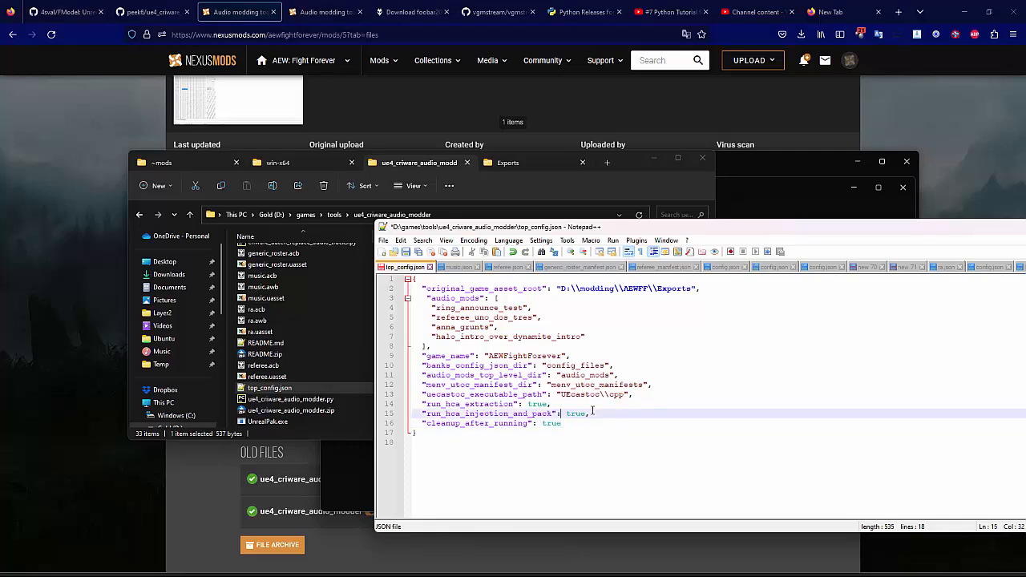
{"action": "key", "text": "ctrl+s"}
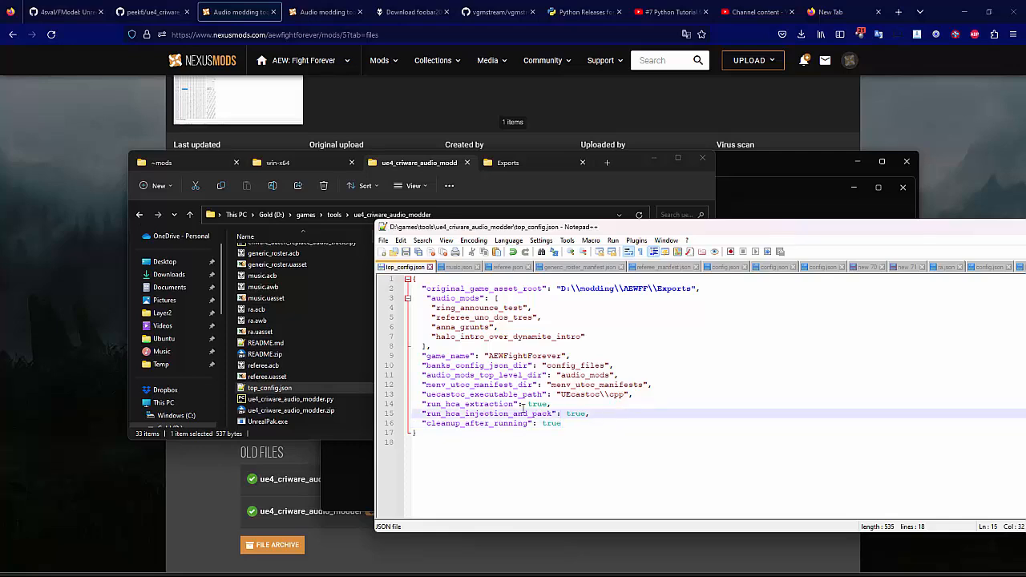
Step: Open a new Command Prompt in the ue4_criware_audio_modder folder from File Explorer
{"action": "left_click", "coordinate": [700, 565]}
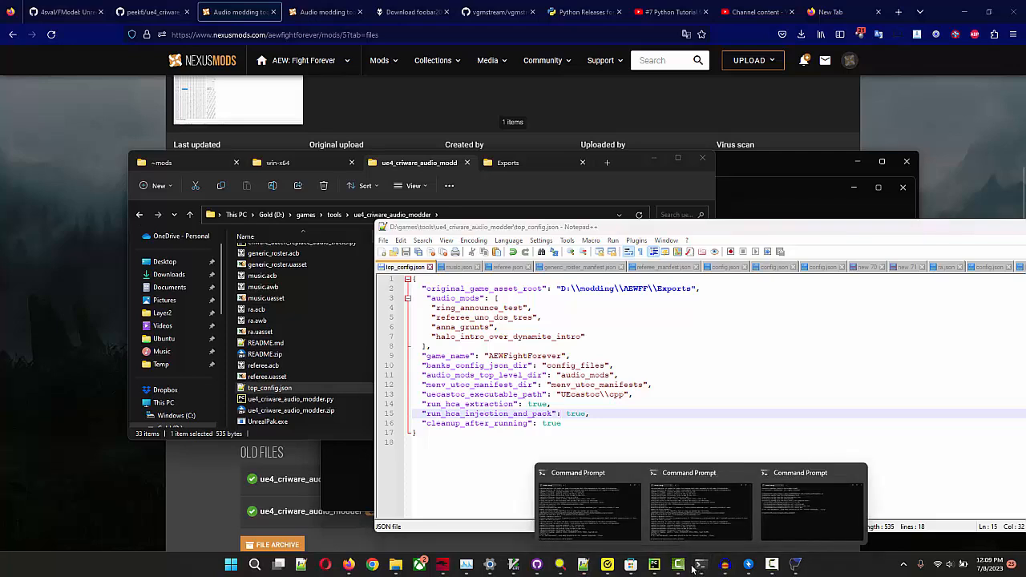
{"action": "left_click", "coordinate": [329, 319]}
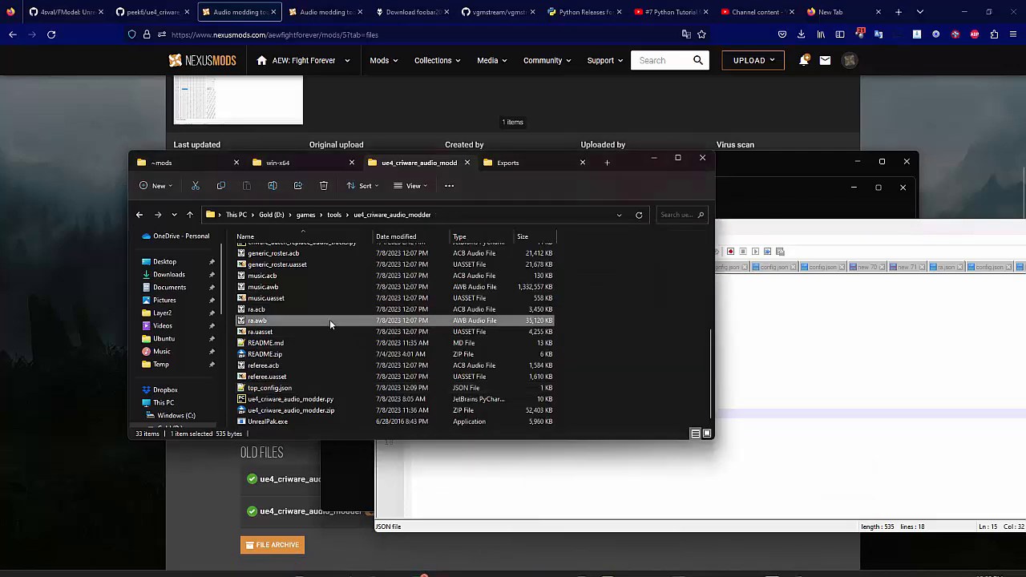
{"action": "left_click", "coordinate": [603, 320]}
{"action": "right_click", "coordinate": [605, 322]}
{"action": "left_click", "coordinate": [682, 477]}
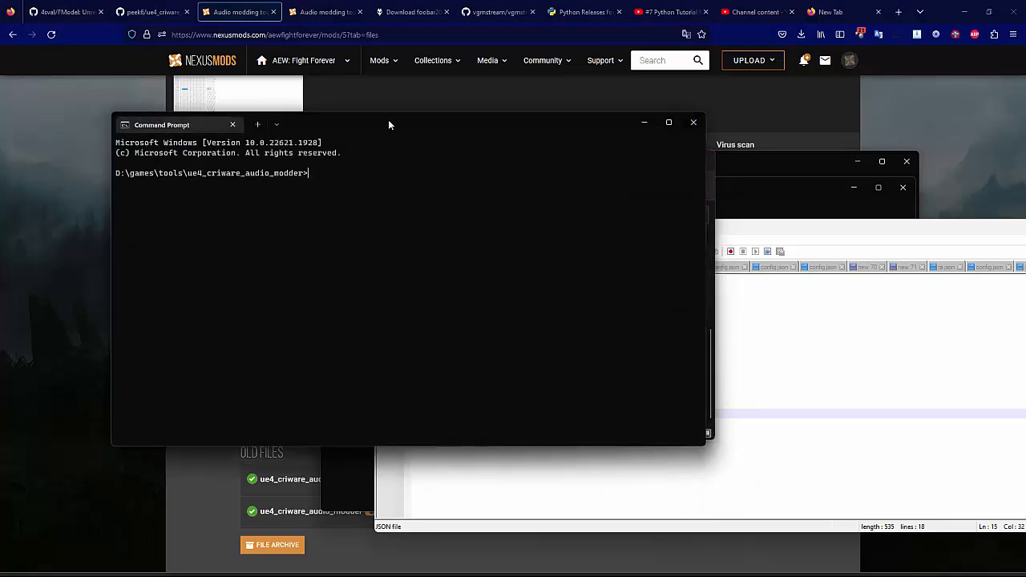
{"action": "left_click_drag", "start_coordinate": [388, 124], "coordinate": [572, 183]}
Step: Run python ue4_criware_audio_modder.py in the Command Prompt to inject and pack the audio mods
{"action": "type", "text": "p"}
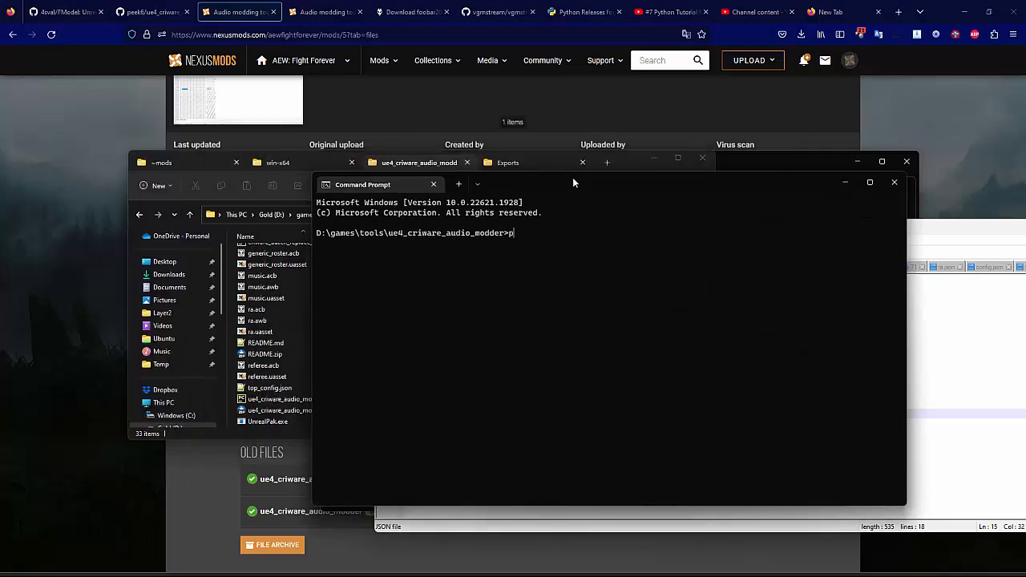
{"action": "type", "text": "ython ue4"}
{"action": "key", "text": "Tab"}
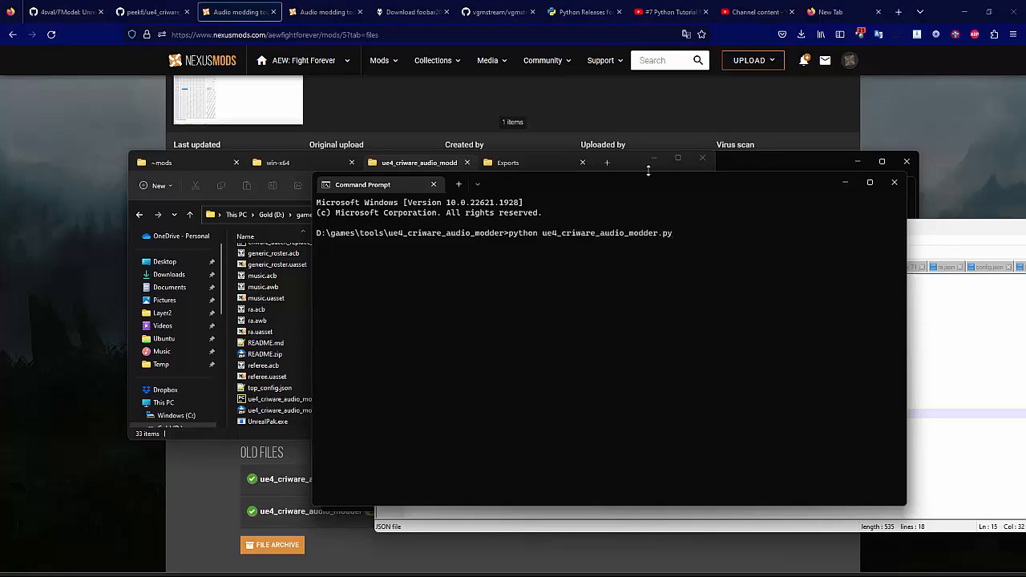
{"action": "left_click_drag", "start_coordinate": [723, 181], "coordinate": [419, 172]}
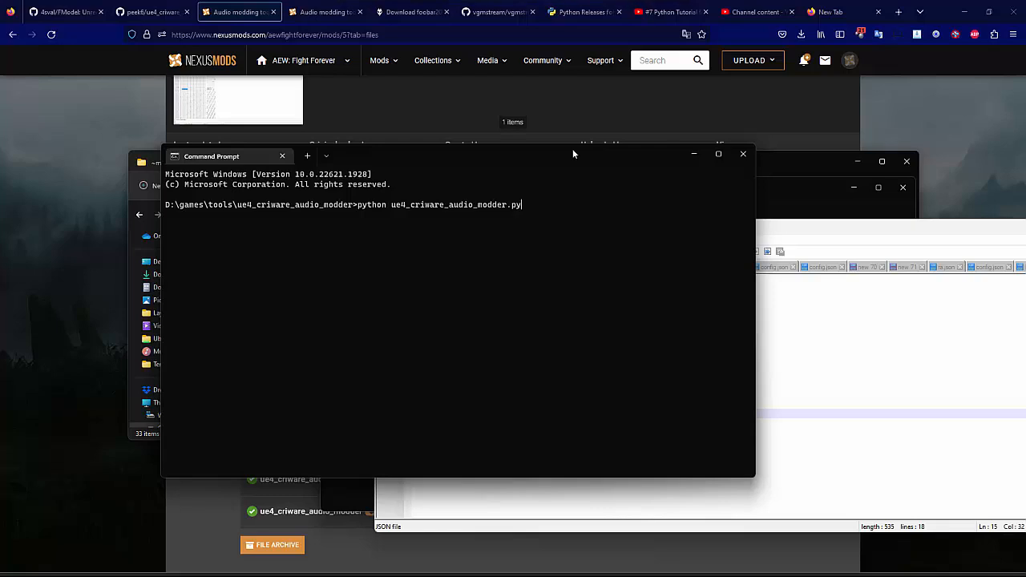
{"action": "key", "text": "Return"}
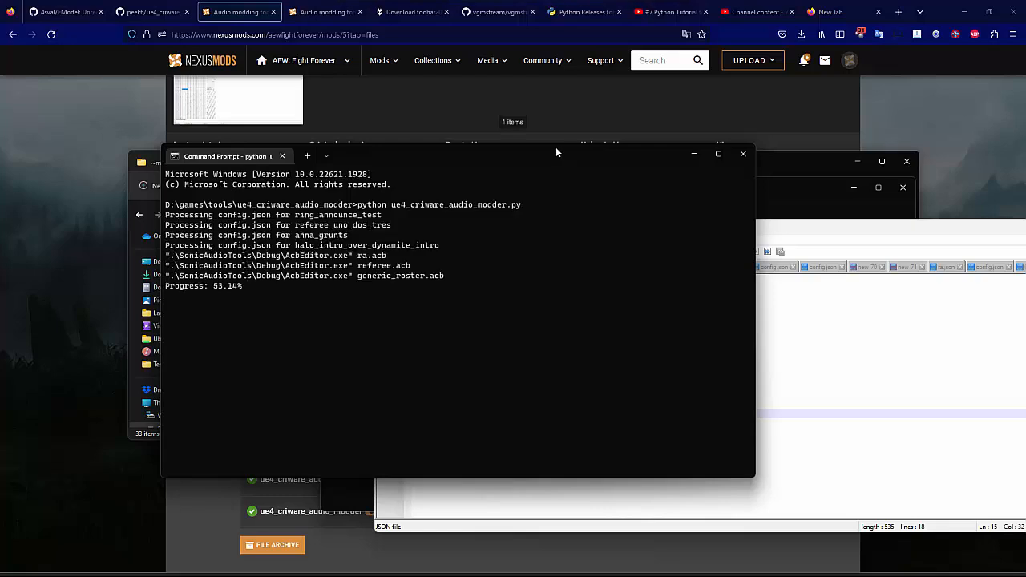
Step: Switch to File Explorer, inspect the pak, ucas and utoc files in the packed folder, and show the game's ~mods folder
{"action": "left_click", "coordinate": [697, 158]}
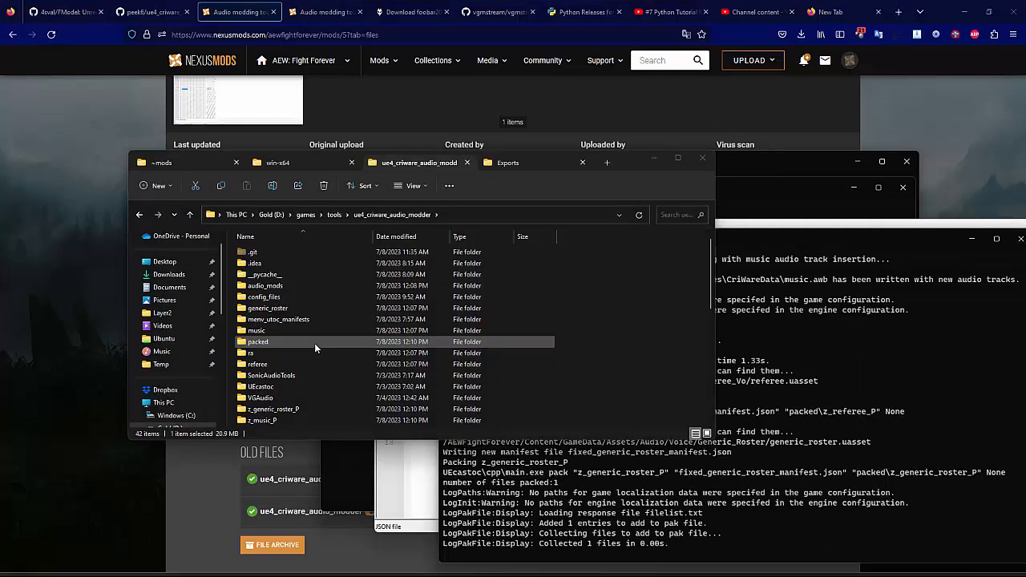
{"action": "double_click", "coordinate": [315, 343]}
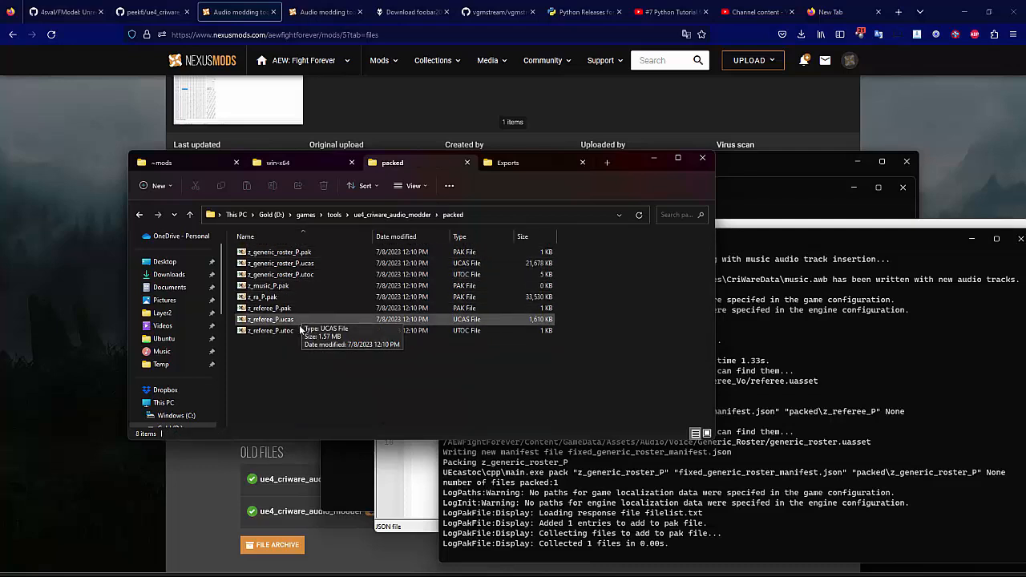
{"action": "left_click", "coordinate": [190, 164]}
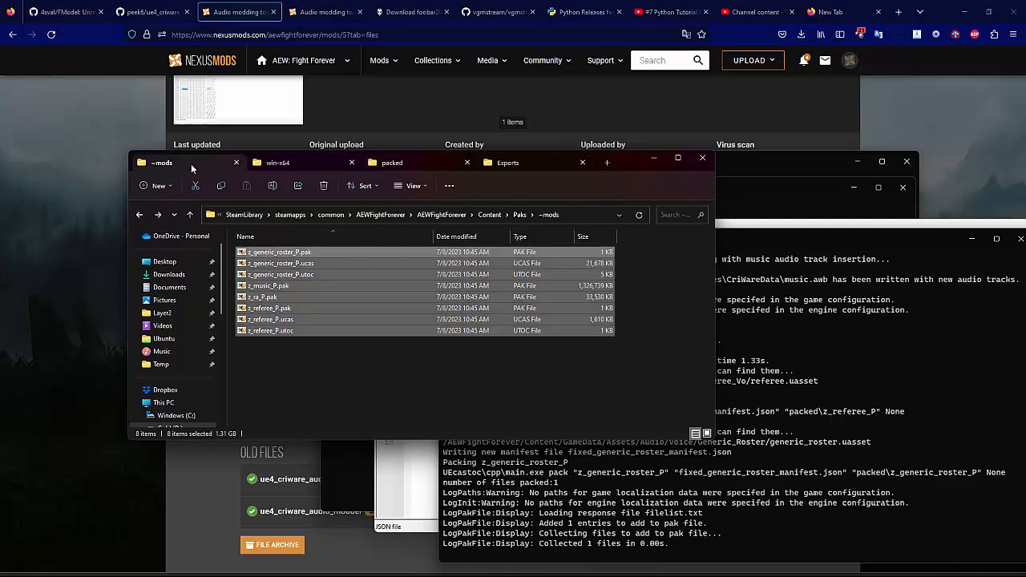